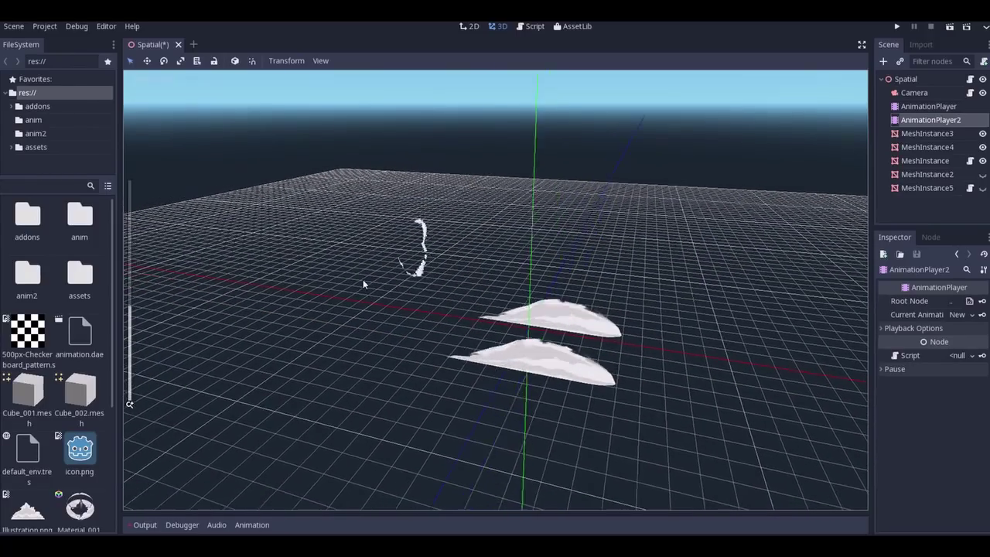
- Orbit and zoom around the cloud and ring effect demo
{"action": "scroll", "coordinate": [568, 344], "scroll_direction": "up", "scroll_amount": 2}
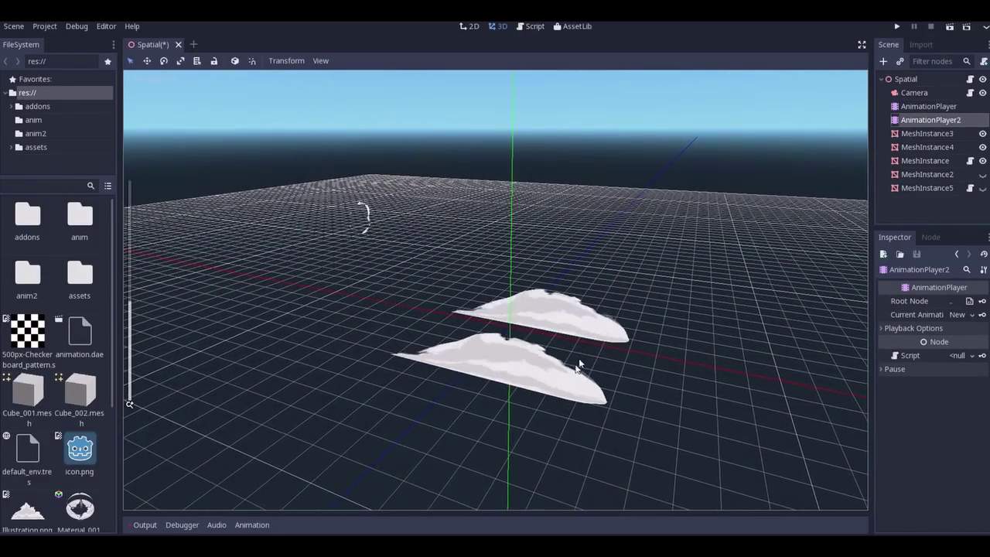
{"action": "middle_click_drag", "start_coordinate": [619, 299], "coordinate": [459, 265]}
{"action": "scroll", "coordinate": [618, 308], "scroll_direction": "up", "scroll_amount": 2}
{"action": "scroll", "coordinate": [618, 309], "scroll_direction": "down", "scroll_amount": 2}
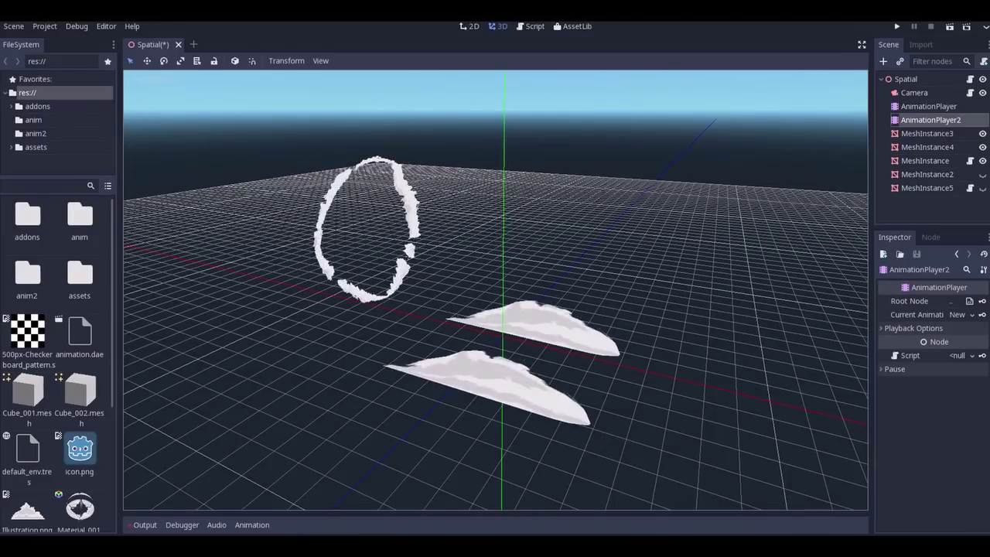
- Bring the effects project forward and inspect the glowing burst and fire-streak Spatial scenes
{"action": "mouse_move", "coordinate": [418, 548]}
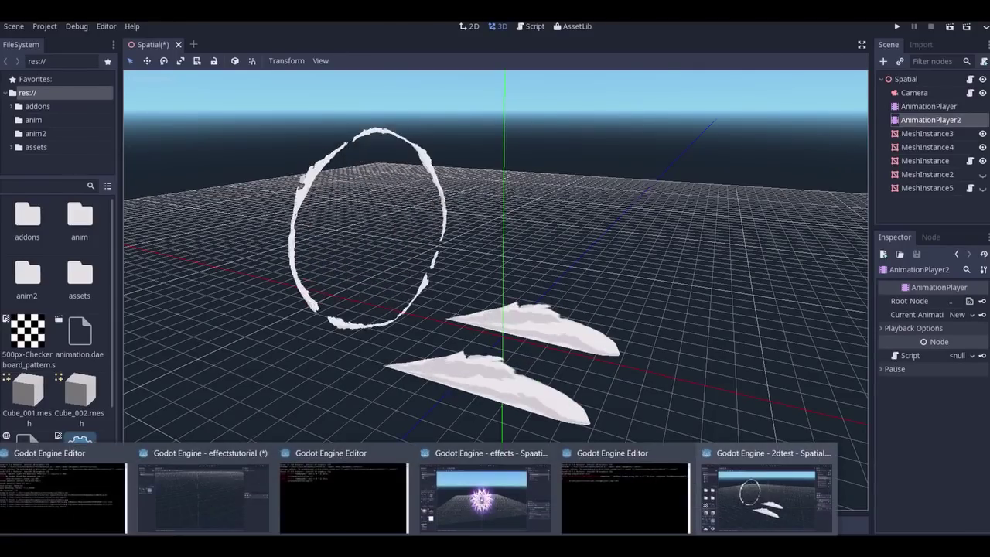
{"action": "left_click", "coordinate": [495, 510]}
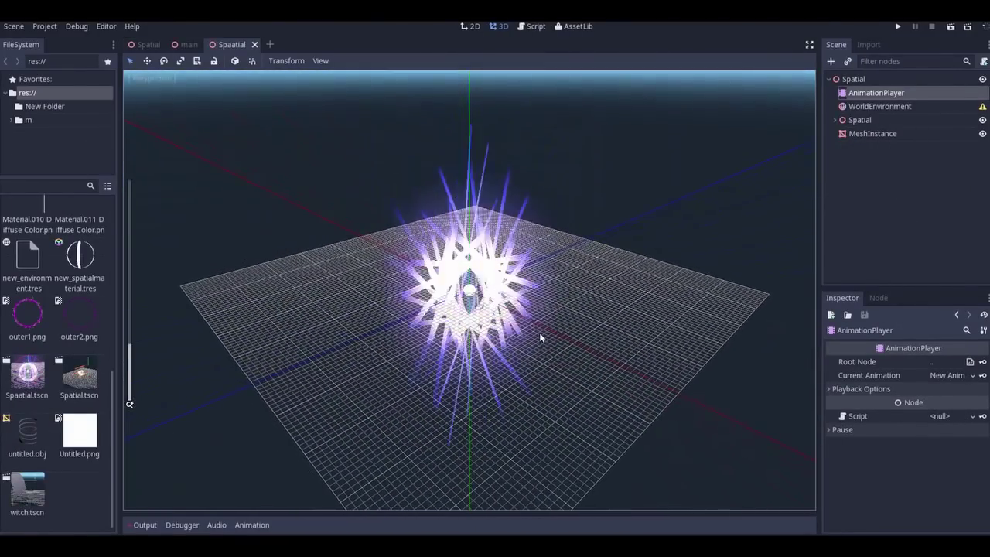
{"action": "middle_click_drag", "start_coordinate": [539, 336], "coordinate": [332, 202]}
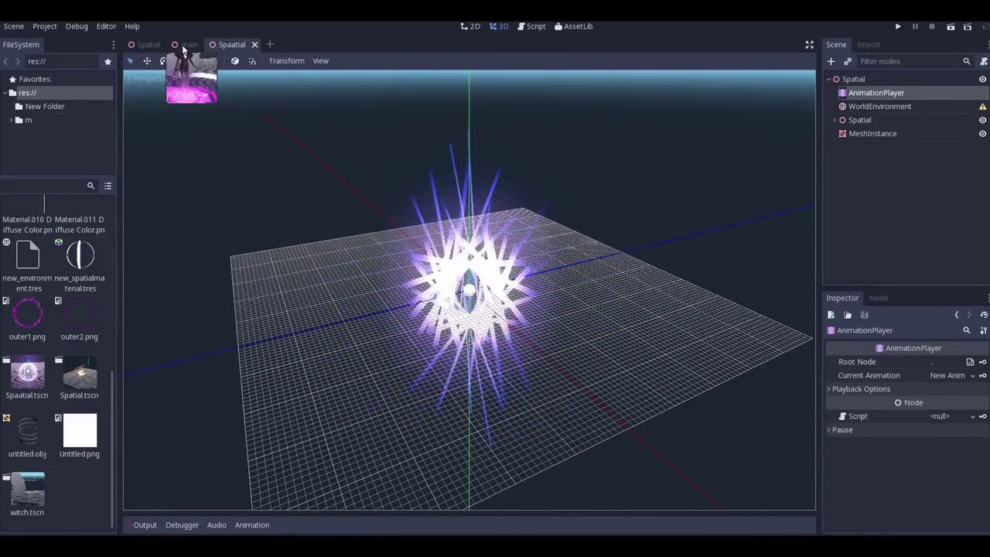
{"action": "left_click", "coordinate": [147, 44]}
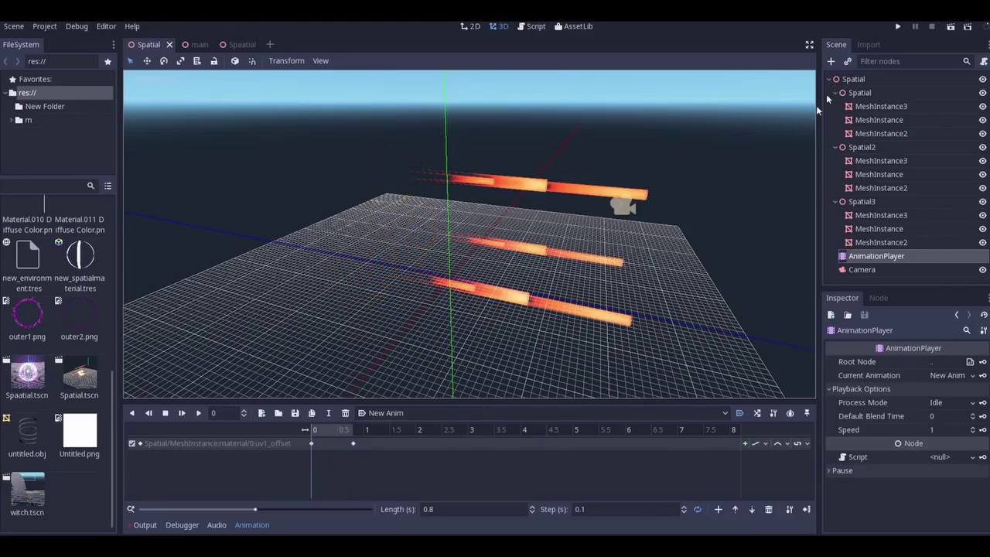
{"action": "left_click", "coordinate": [506, 250]}
{"action": "middle_click_drag", "start_coordinate": [506, 250], "coordinate": [486, 221]}
- View the main witch scene at 0.5 seconds from a higher, closer angle
{"action": "left_click", "coordinate": [193, 44]}
{"action": "left_click", "coordinate": [337, 422]}
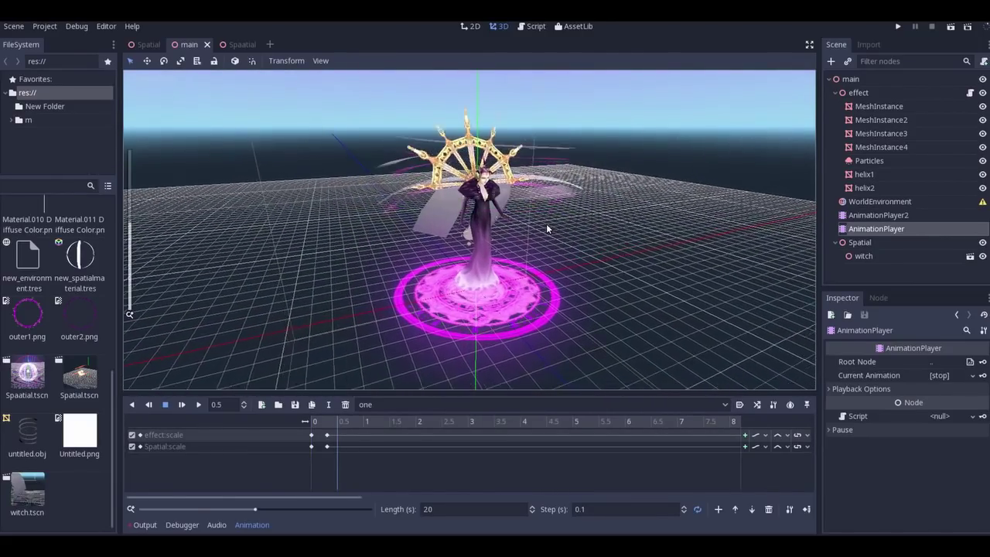
{"action": "scroll", "coordinate": [539, 223], "scroll_direction": "up", "scroll_amount": 3}
{"action": "middle_click_drag", "start_coordinate": [539, 224], "coordinate": [530, 212]}
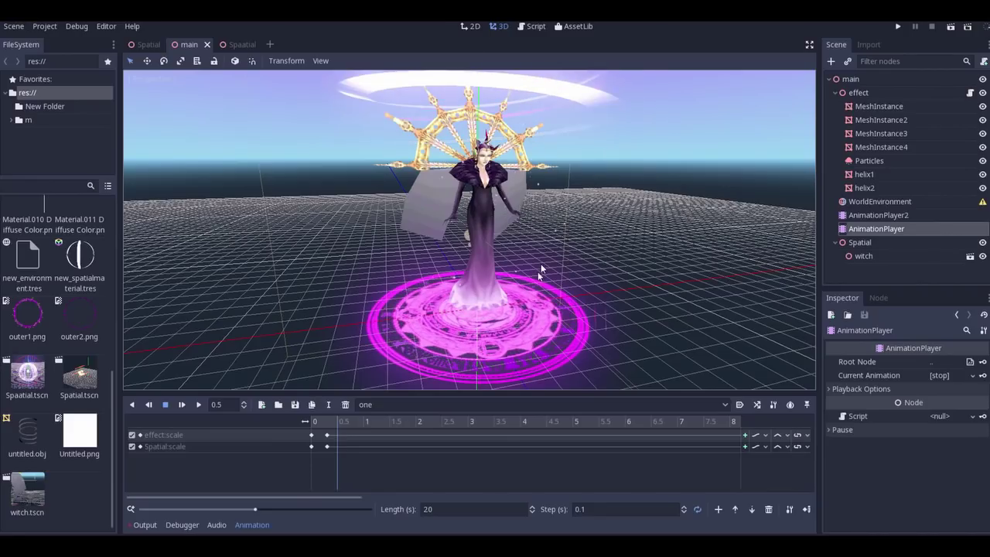
{"action": "scroll", "coordinate": [450, 229], "scroll_direction": "down", "scroll_amount": 2}
{"action": "scroll", "coordinate": [450, 230], "scroll_direction": "down", "scroll_amount": 1}
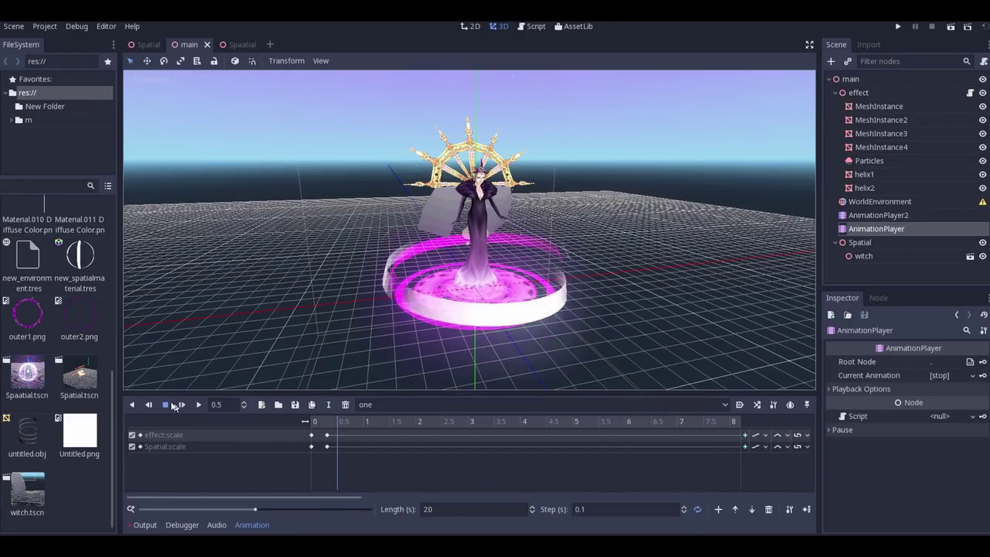
- Stop the orb animation, then play and stop the fire streaks' uv1_offset animation
{"action": "left_click", "coordinate": [239, 44]}
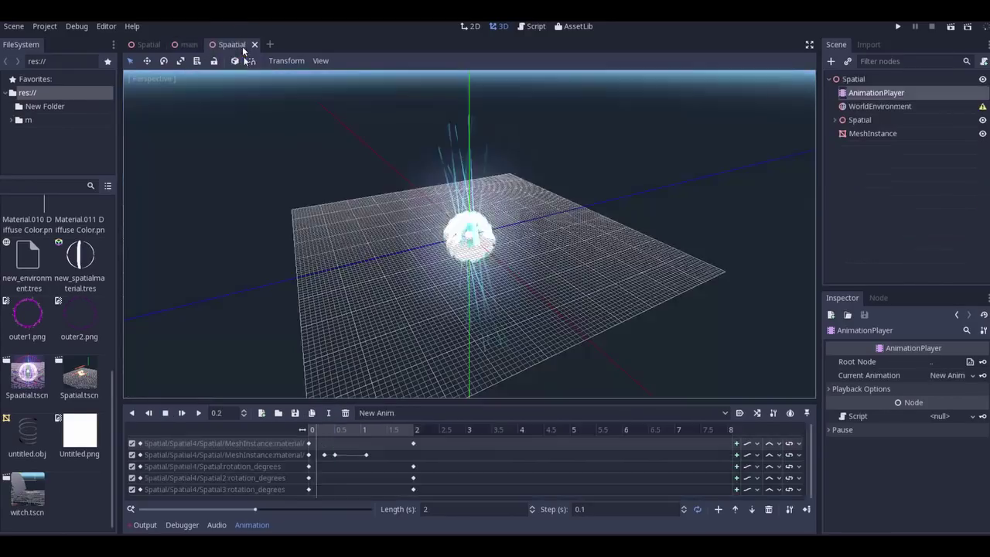
{"action": "key", "text": "s"}
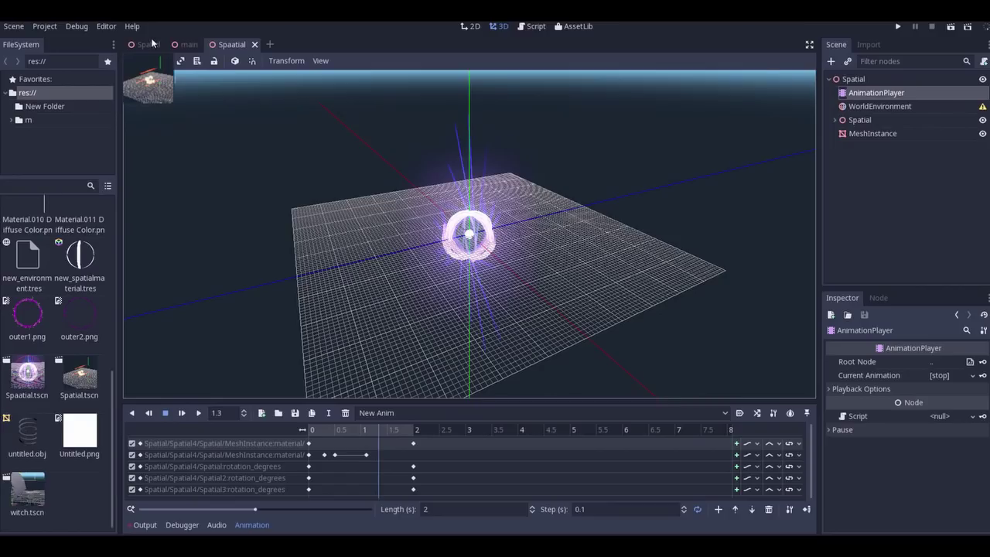
{"action": "left_click", "coordinate": [149, 44]}
{"action": "left_click", "coordinate": [881, 257]}
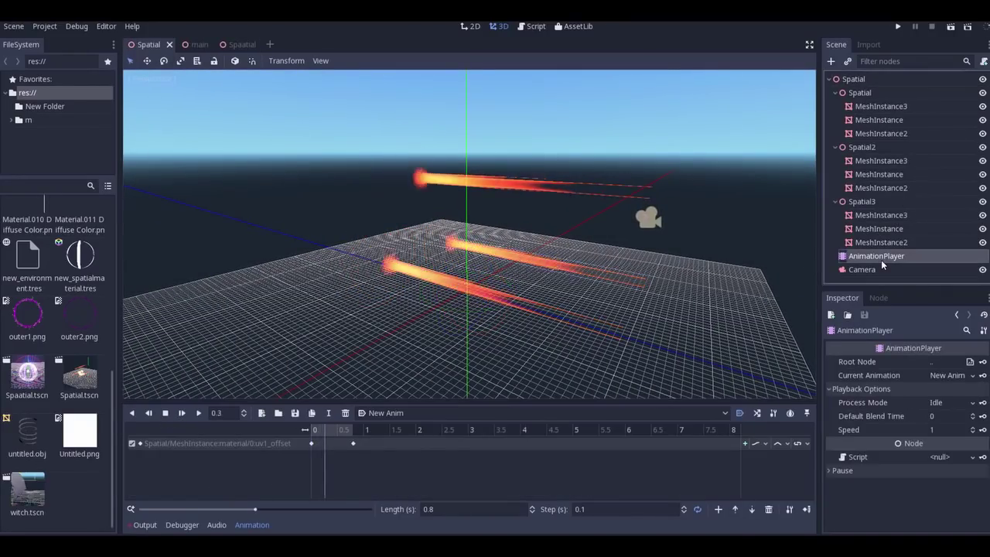
{"action": "left_click", "coordinate": [198, 413]}
{"action": "left_click", "coordinate": [165, 413]}
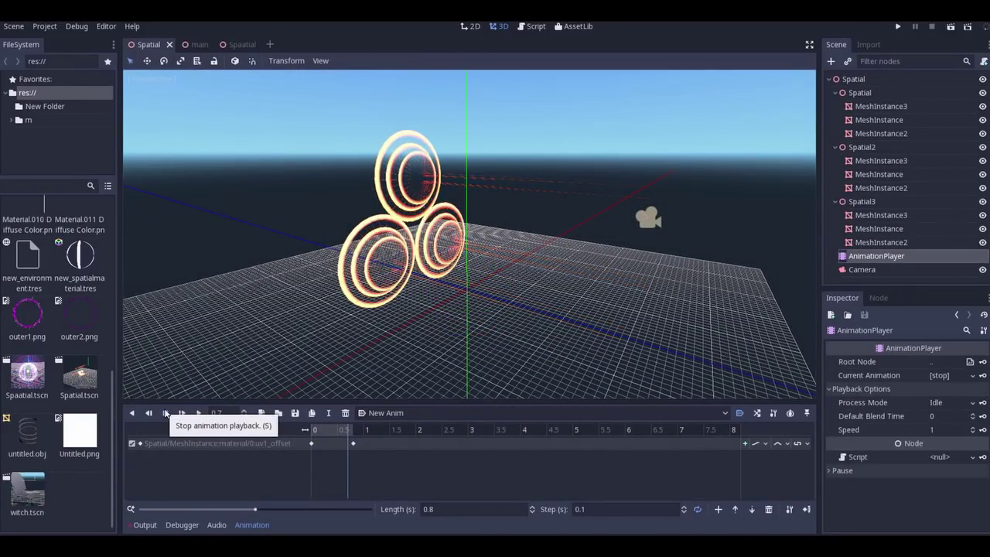
- Return to the witch scene, then switch to the empty-scene Godot window and tilt up to the sky
{"action": "left_click", "coordinate": [195, 45]}
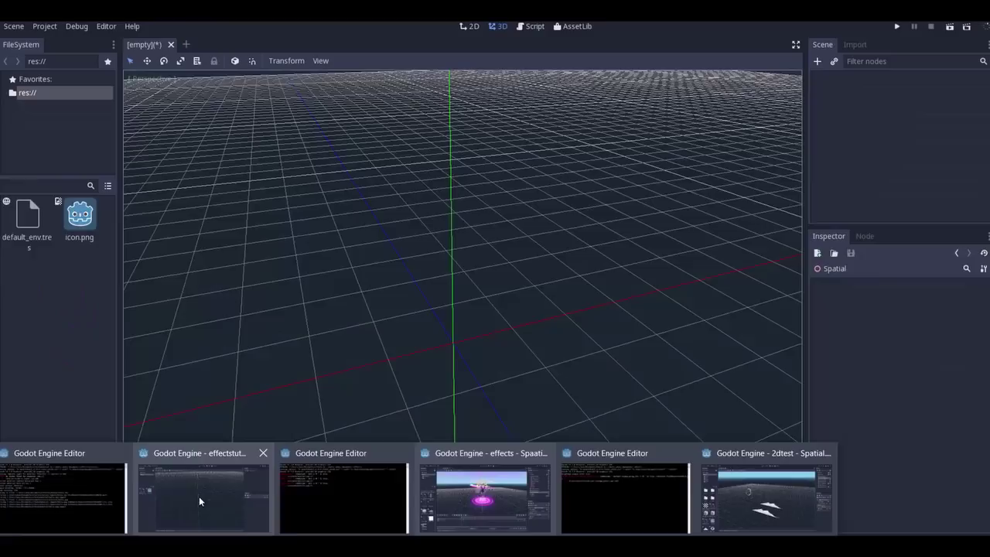
{"action": "left_click", "coordinate": [199, 496]}
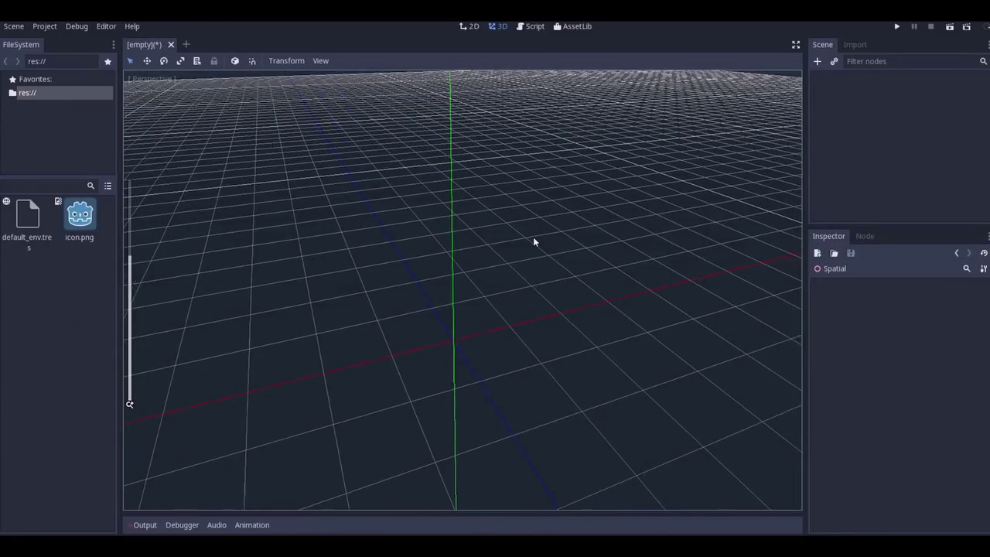
{"action": "middle_click_drag", "start_coordinate": [481, 277], "coordinate": [481, 265]}
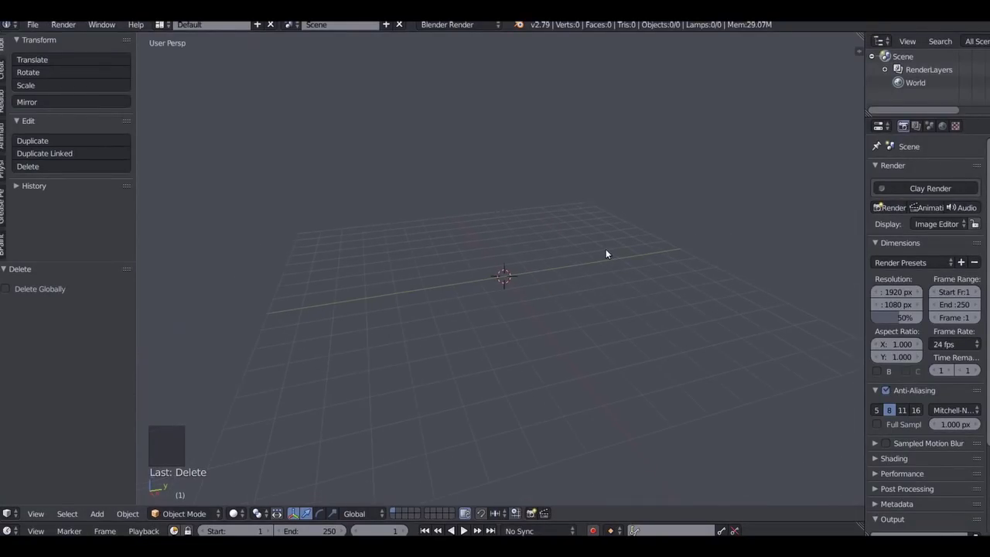
- Search add-ons for 'extra', enable Add Curve: Extra Objects, and save user settings
{"action": "scroll", "coordinate": [606, 254], "scroll_direction": "up", "scroll_amount": 3}
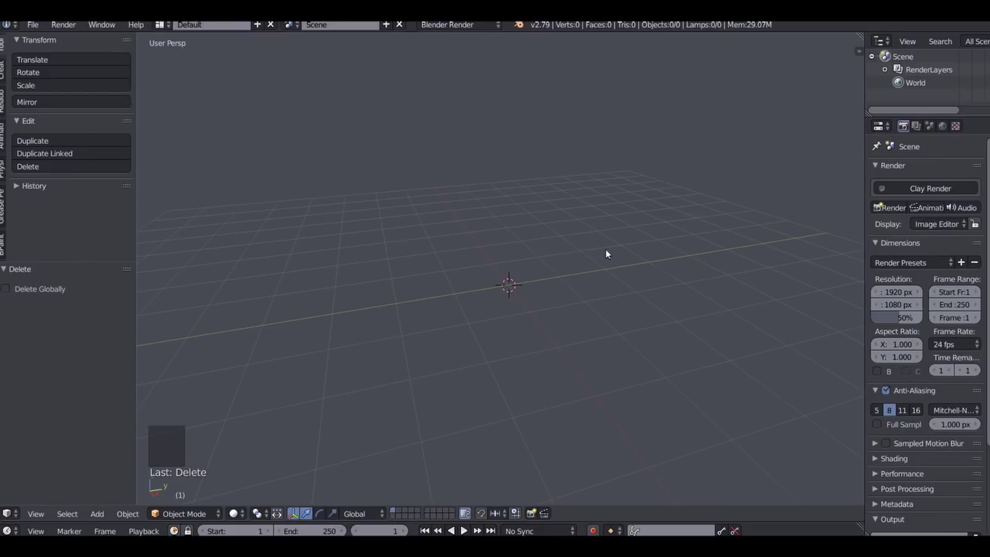
{"action": "left_click", "coordinate": [33, 25]}
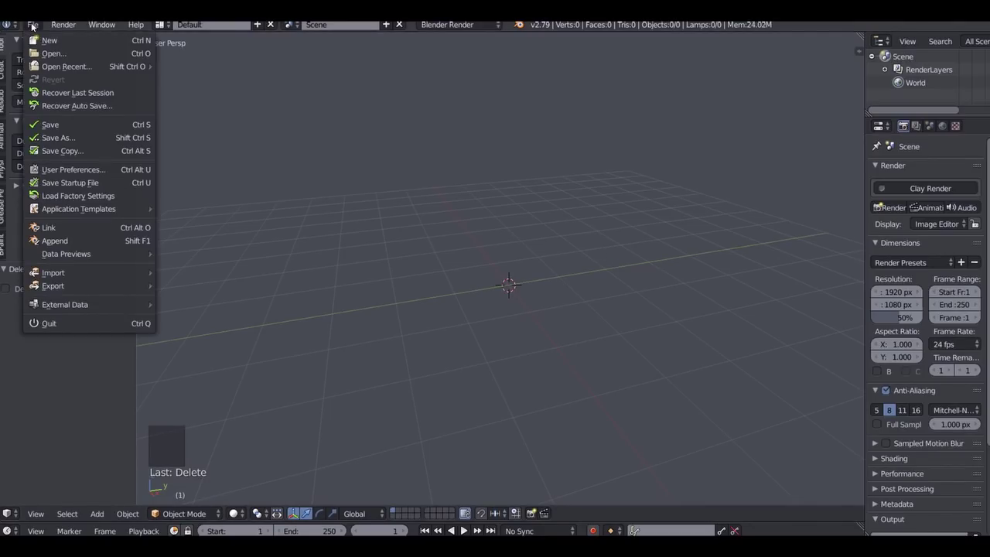
{"action": "left_click", "coordinate": [75, 170]}
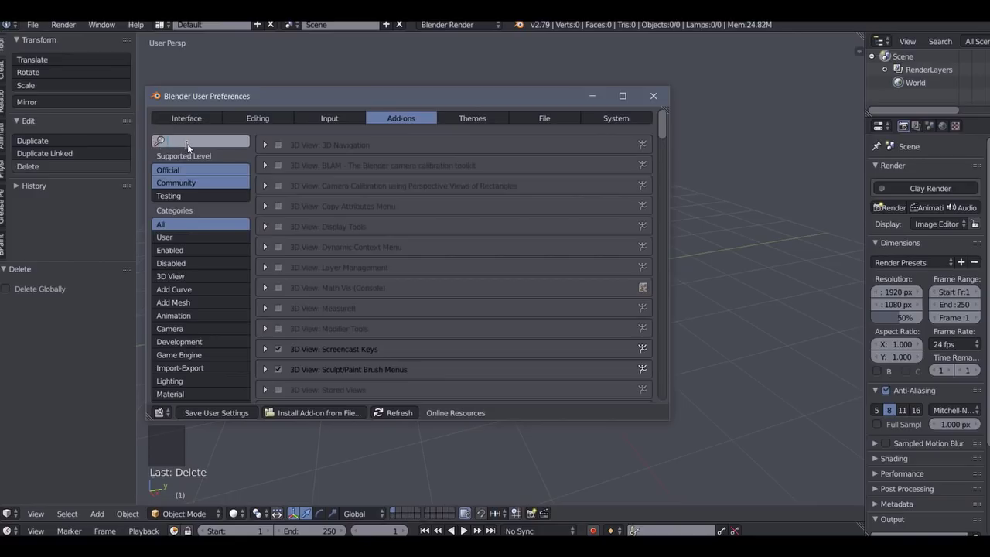
{"action": "type", "text": "extra"}
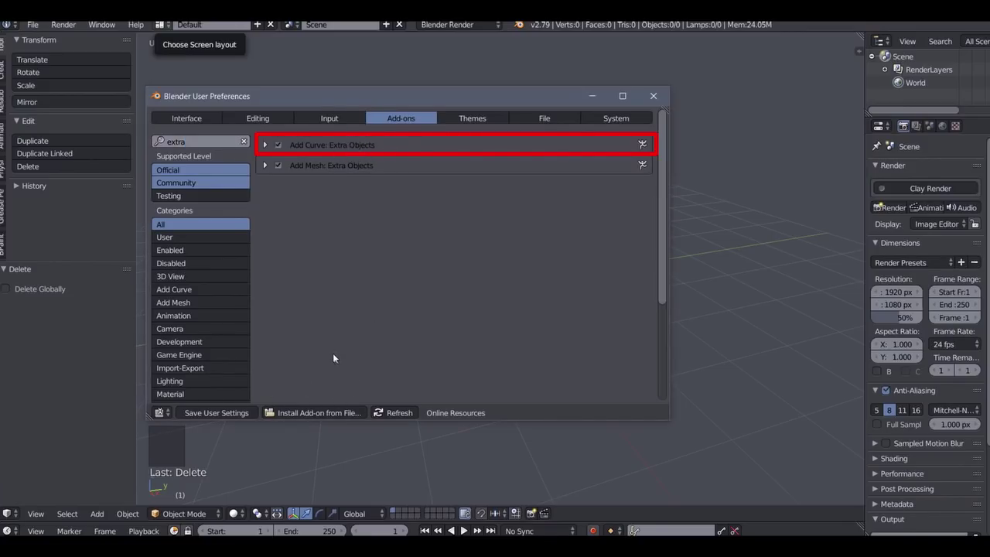
{"action": "left_click", "coordinate": [278, 145]}
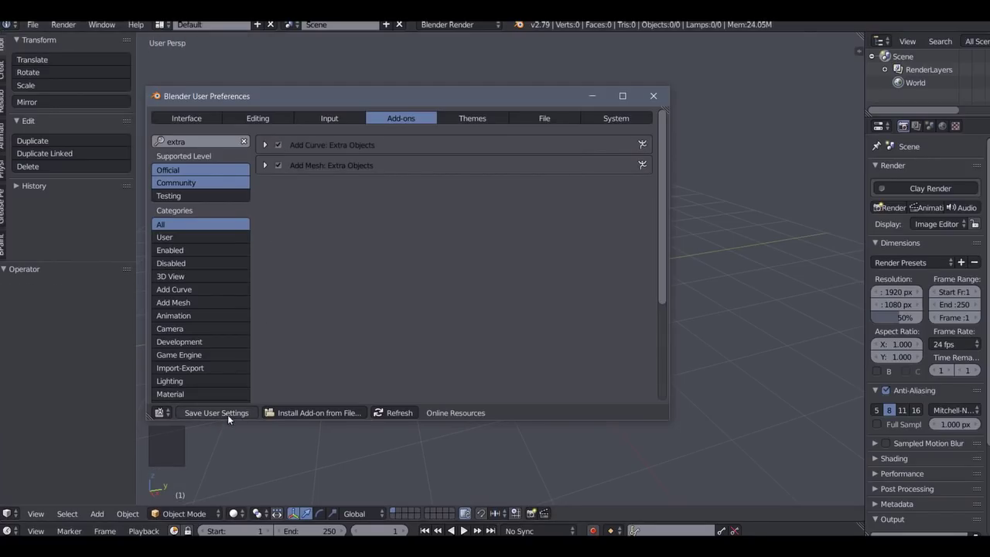
{"action": "left_click", "coordinate": [197, 413]}
{"action": "left_click", "coordinate": [654, 96]}
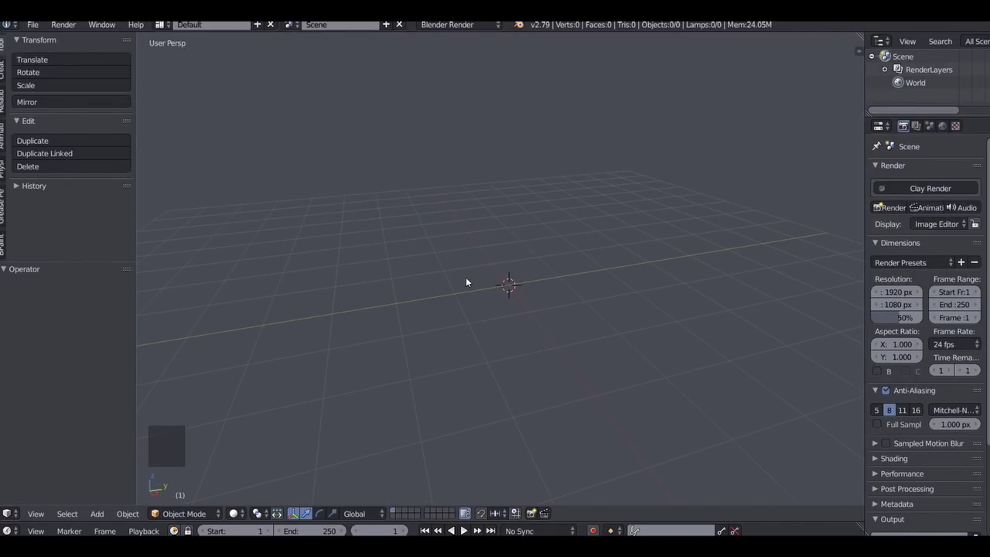
- Add a Helix (3D) curve at the 3D cursor and widen its settings panel
{"action": "key", "text": "shift+a"}
{"action": "mouse_move", "coordinate": [511, 242]}
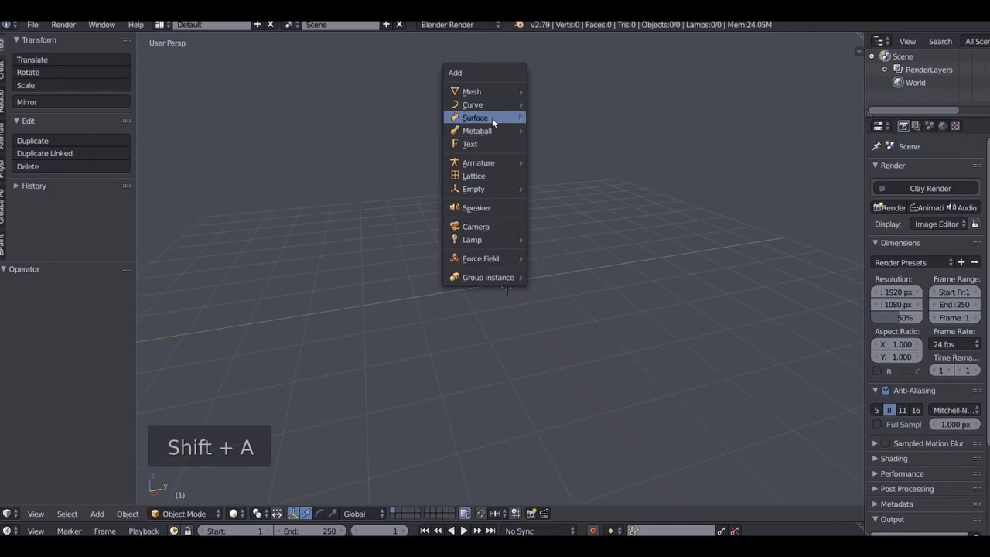
{"action": "mouse_move", "coordinate": [493, 105]}
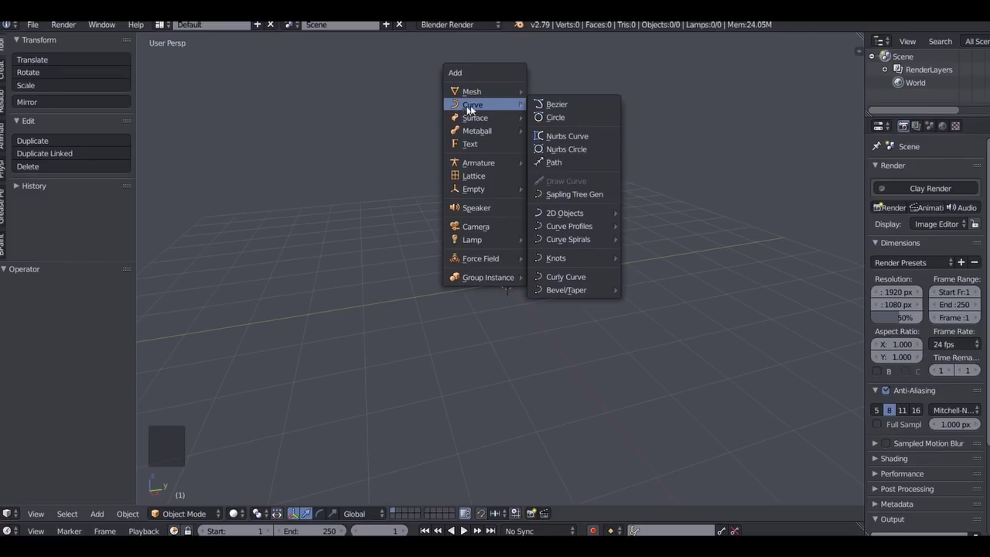
{"action": "mouse_move", "coordinate": [558, 232]}
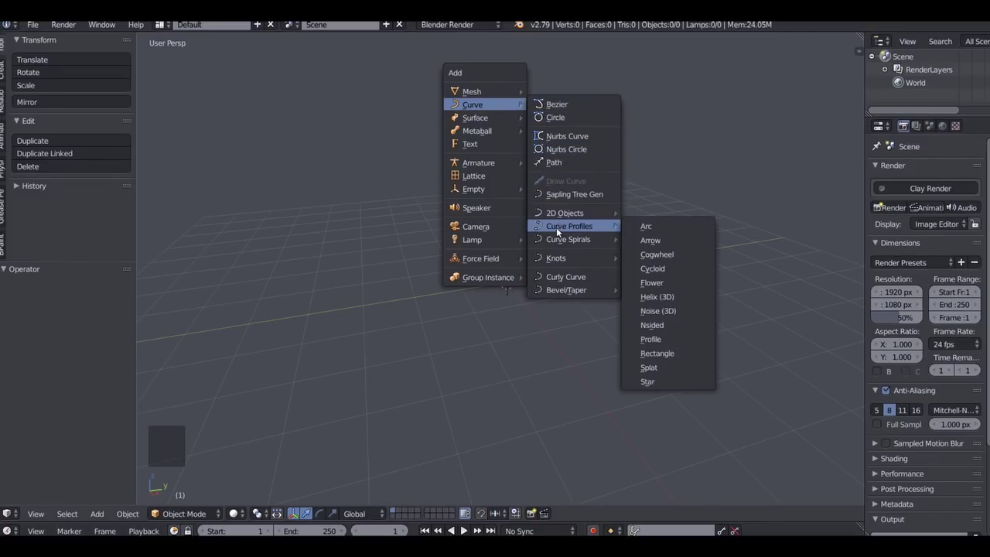
{"action": "left_click", "coordinate": [649, 298]}
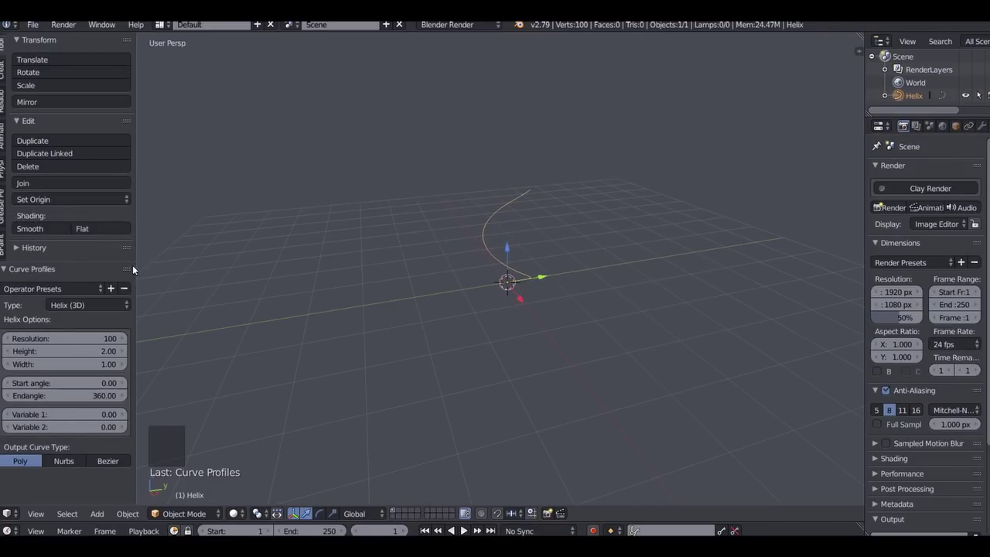
{"action": "left_click_drag", "start_coordinate": [135, 266], "coordinate": [236, 263]}
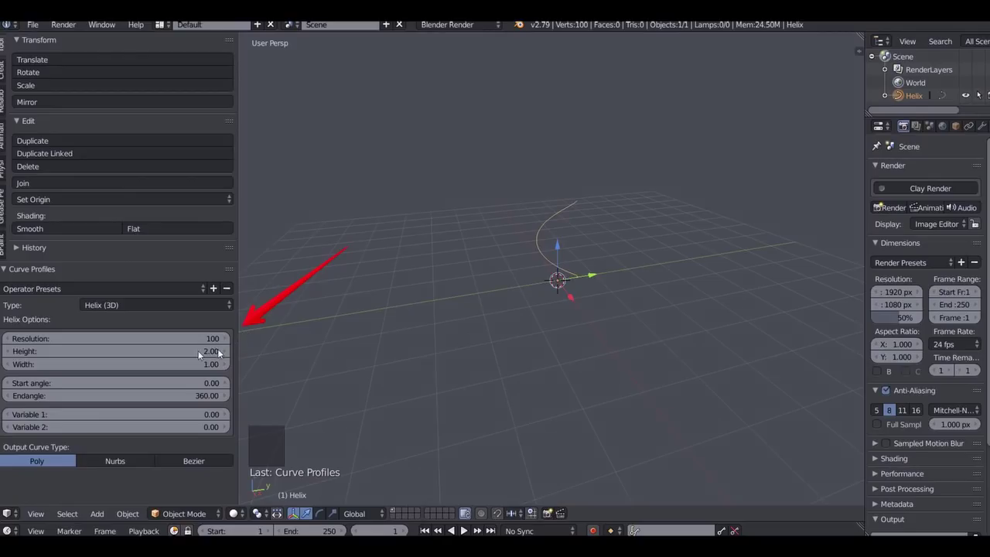
{"action": "scroll", "coordinate": [615, 219], "scroll_direction": "up", "scroll_amount": 2}
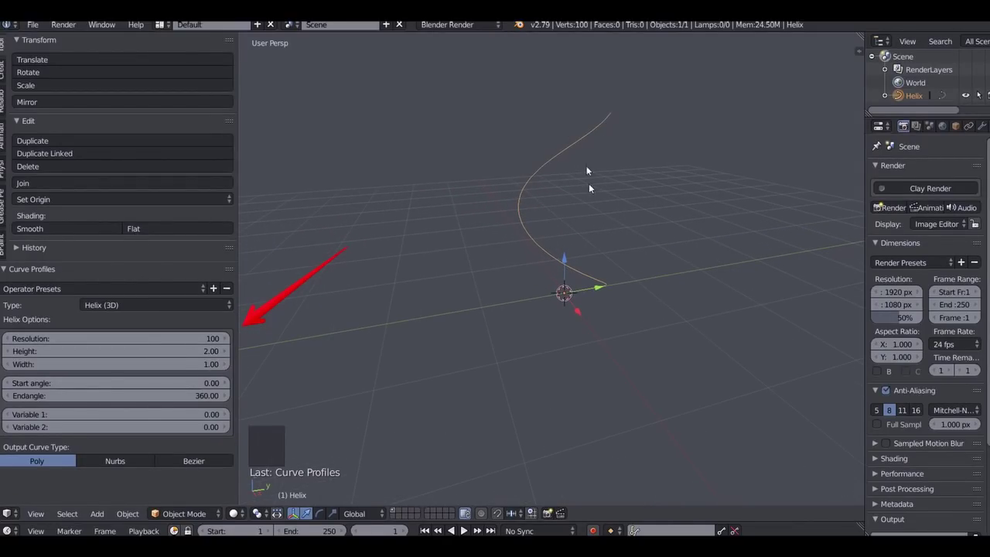
{"action": "middle_click_drag", "start_coordinate": [587, 149], "coordinate": [575, 191]}
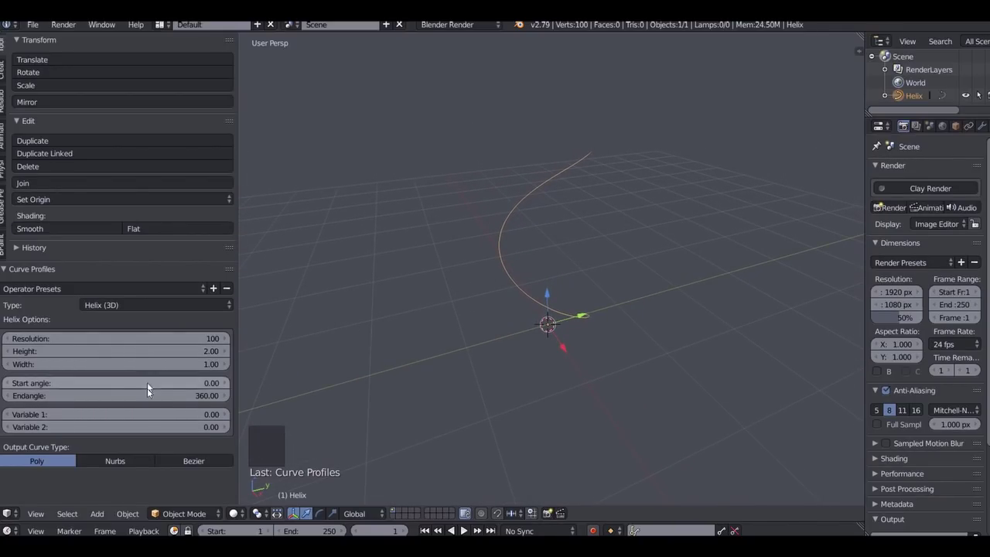
- Set the helix end angle to 360*5, resolution to 300, and widen it
{"action": "left_click", "coordinate": [112, 396]}
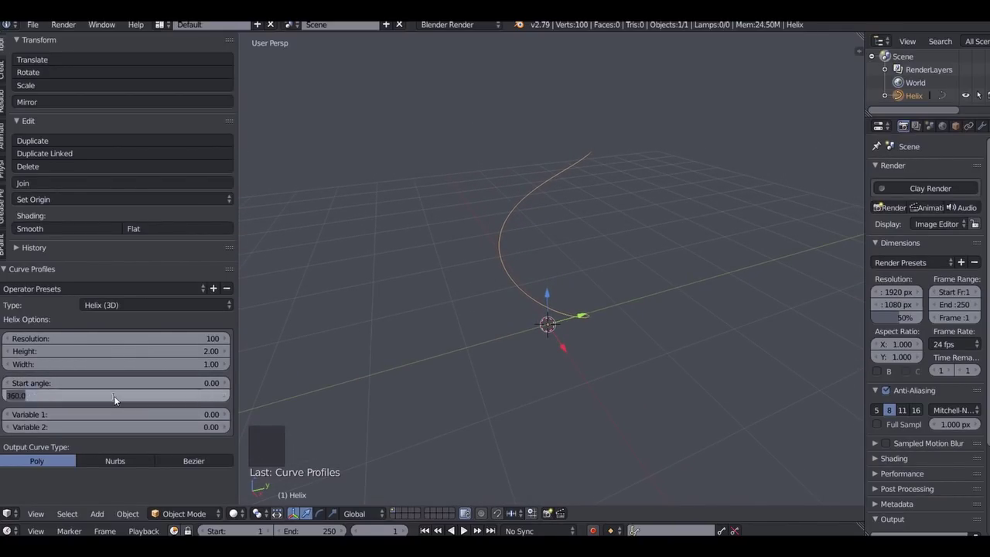
{"action": "left_click", "coordinate": [6, 396]}
{"action": "key", "text": "Return"}
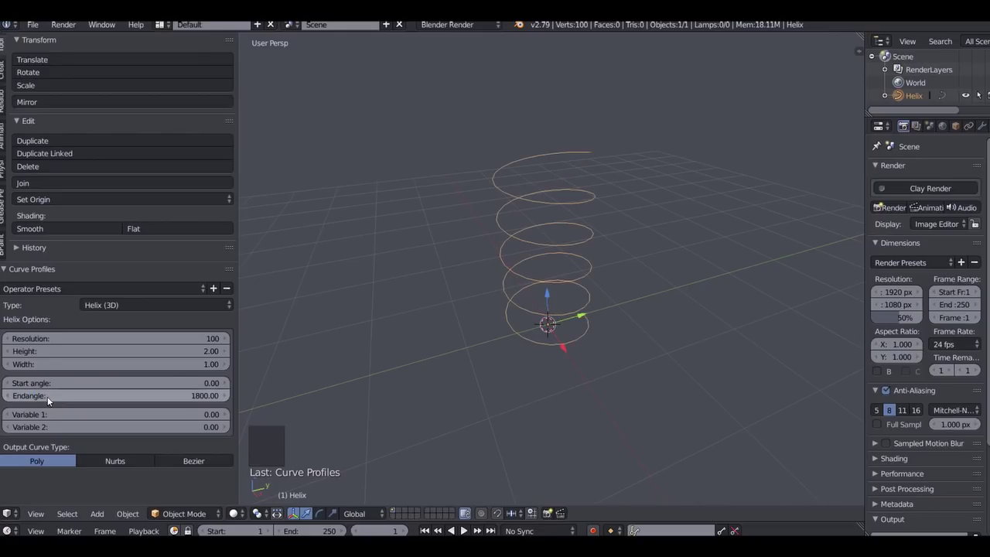
{"action": "left_click", "coordinate": [79, 337]}
{"action": "type", "text": "300"}
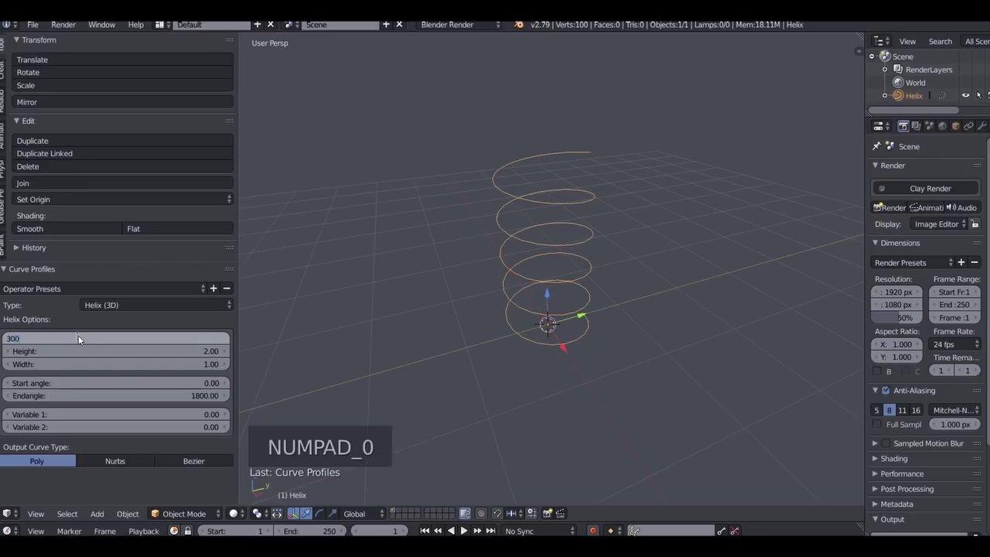
{"action": "key", "text": "Return"}
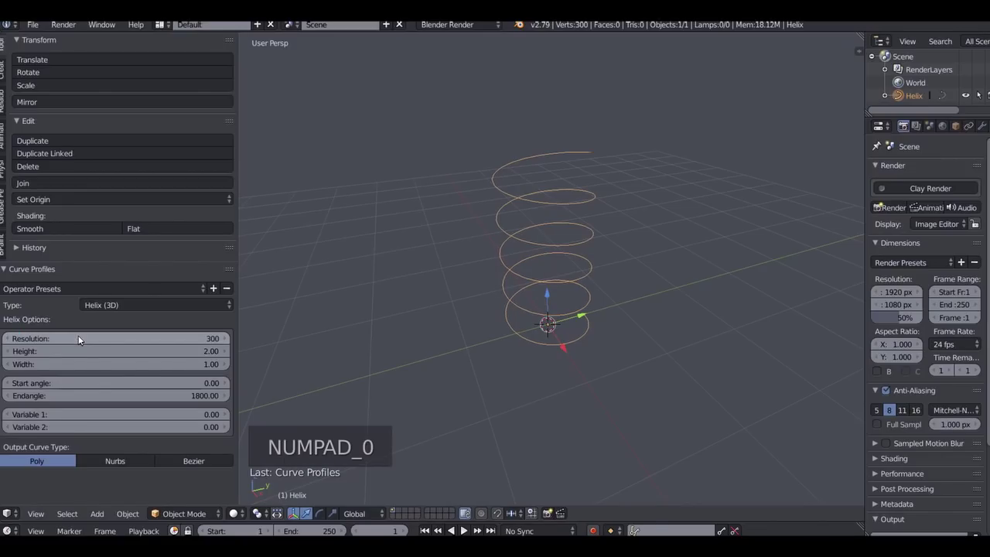
{"action": "mouse_move", "coordinate": [93, 364]}
{"action": "left_mouse_down"}
{"action": "mouse_move", "coordinate": [116, 364]}
{"action": "mouse_move", "coordinate": [106, 367]}
{"action": "mouse_move", "coordinate": [102, 349]}
{"action": "left_mouse_up"}
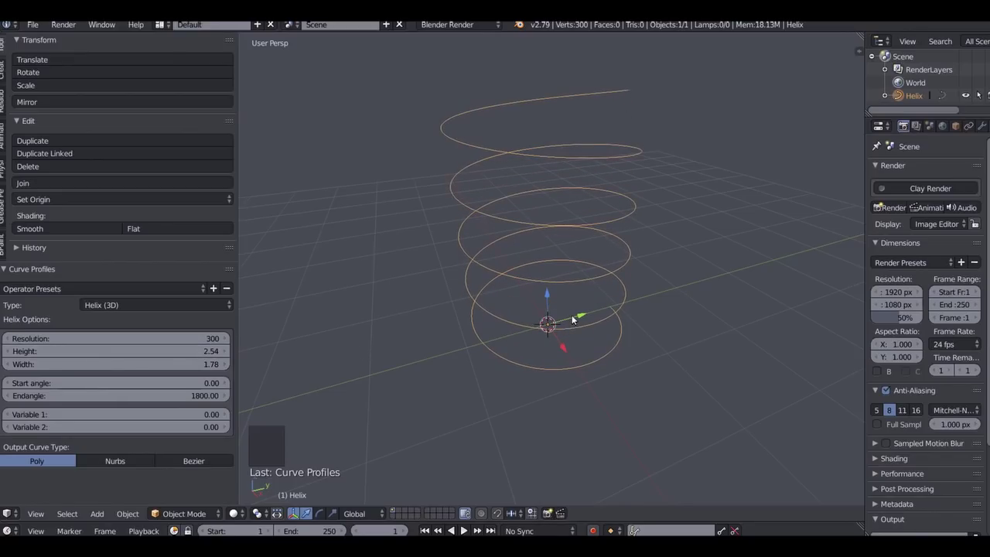
{"action": "middle_click_drag", "start_coordinate": [574, 319], "coordinate": [548, 351]}
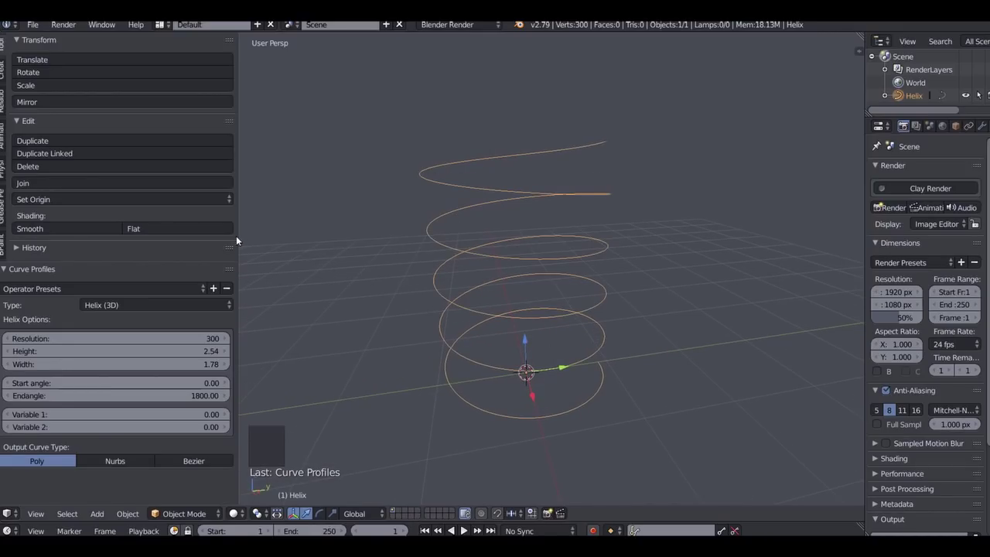
{"action": "left_click_drag", "start_coordinate": [235, 240], "coordinate": [185, 240]}
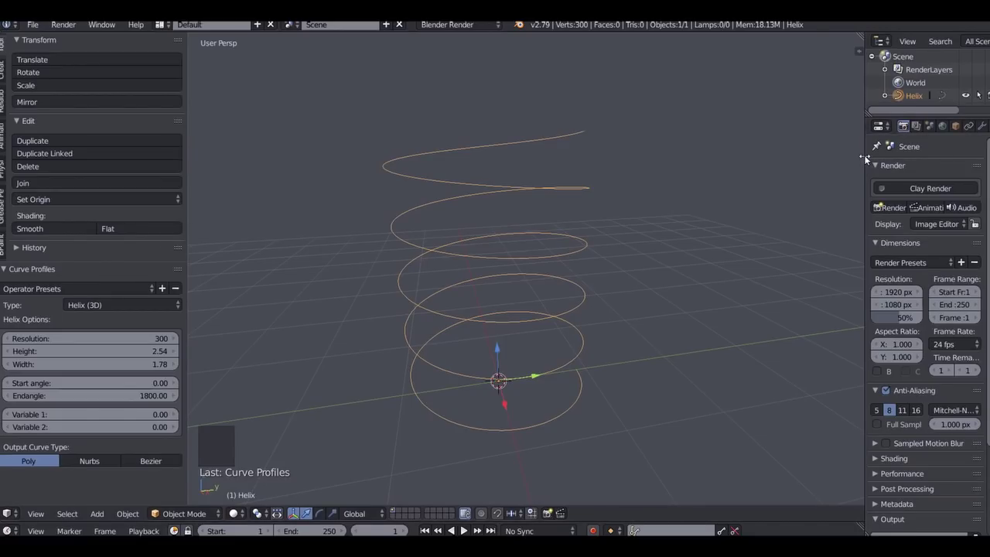
- In the Curve data tab, extrude the helix geometry into a 0.140 ribbon
{"action": "left_click_drag", "start_coordinate": [864, 155], "coordinate": [745, 174]}
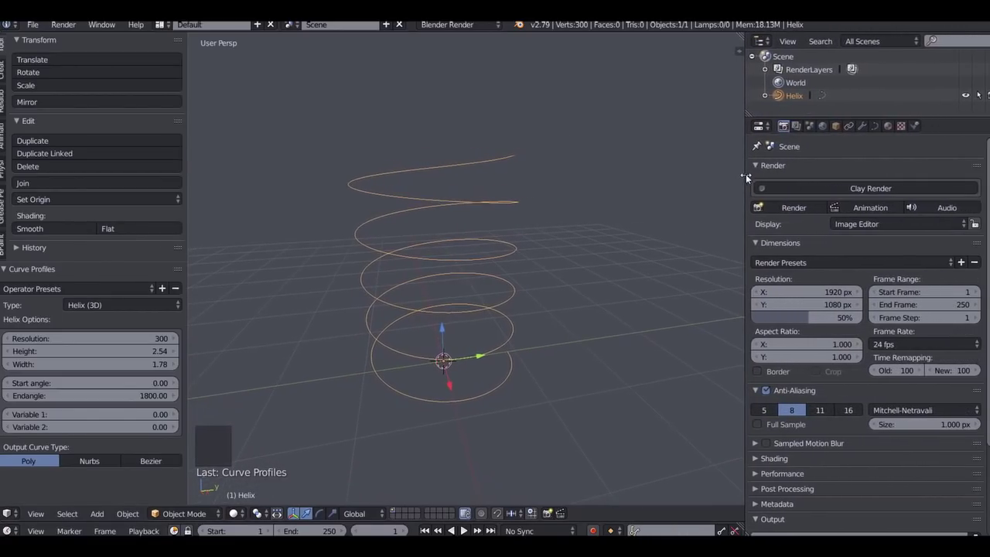
{"action": "left_click", "coordinate": [874, 128]}
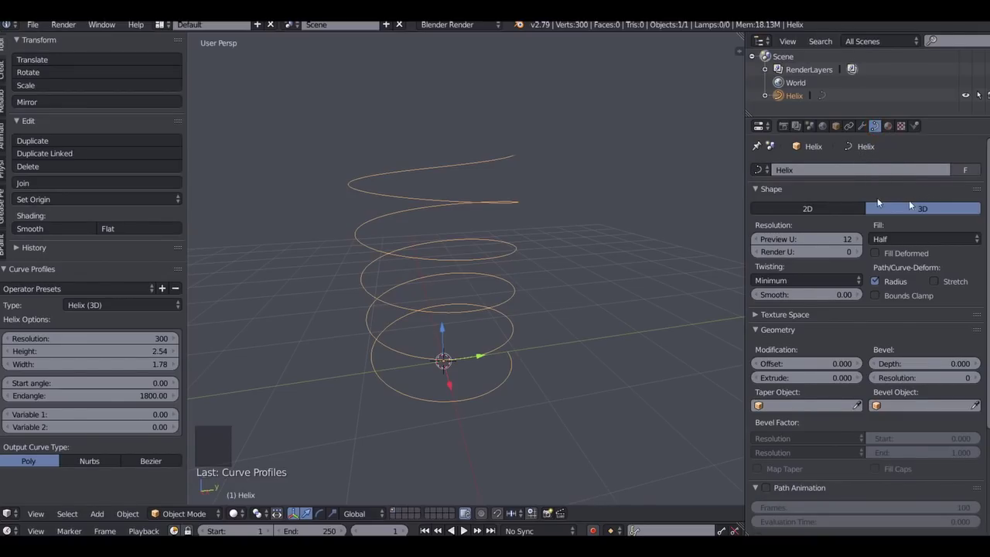
{"action": "scroll", "coordinate": [824, 273], "scroll_direction": "down", "scroll_amount": 3}
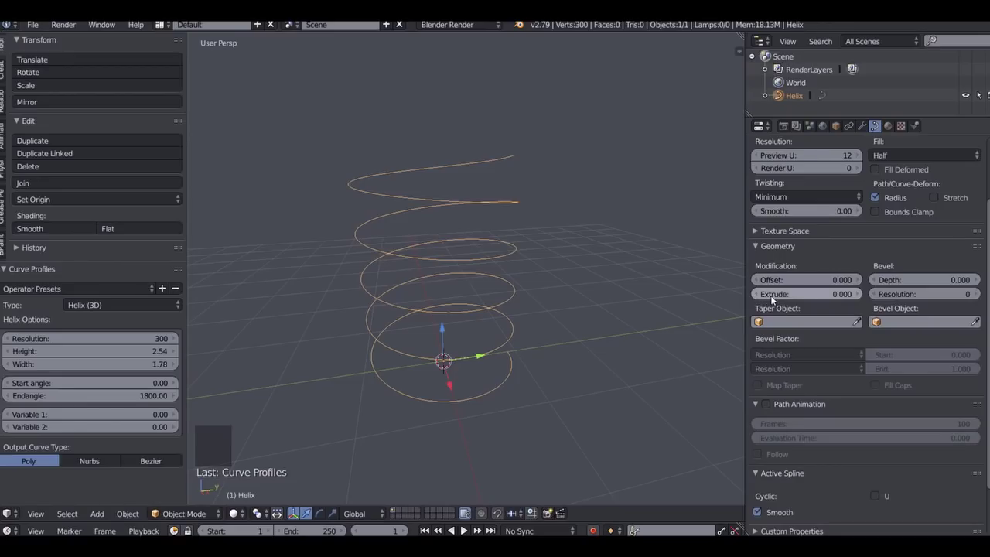
{"action": "left_click_drag", "start_coordinate": [763, 299], "coordinate": [850, 310]}
{"action": "middle_click_drag", "start_coordinate": [554, 296], "coordinate": [483, 342]}
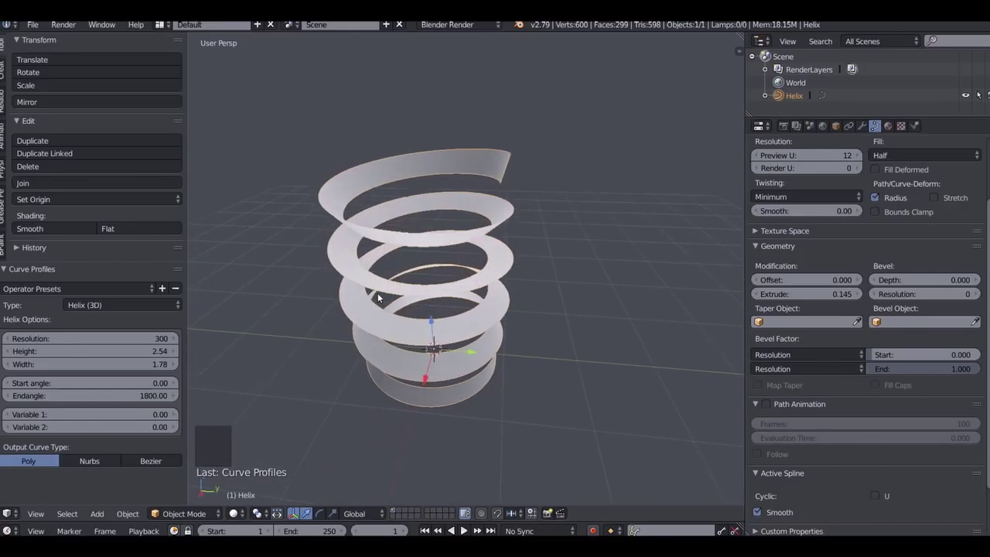
- Set the ribbon's geometry offset to 0.264
{"action": "middle_click_drag", "start_coordinate": [378, 297], "coordinate": [387, 265]}
{"action": "middle_click_drag", "start_coordinate": [619, 305], "coordinate": [545, 300]}
{"action": "mouse_move", "coordinate": [836, 295]}
{"action": "left_mouse_down"}
{"action": "mouse_move", "coordinate": [819, 294]}
{"action": "mouse_move", "coordinate": [837, 300]}
{"action": "left_mouse_up"}
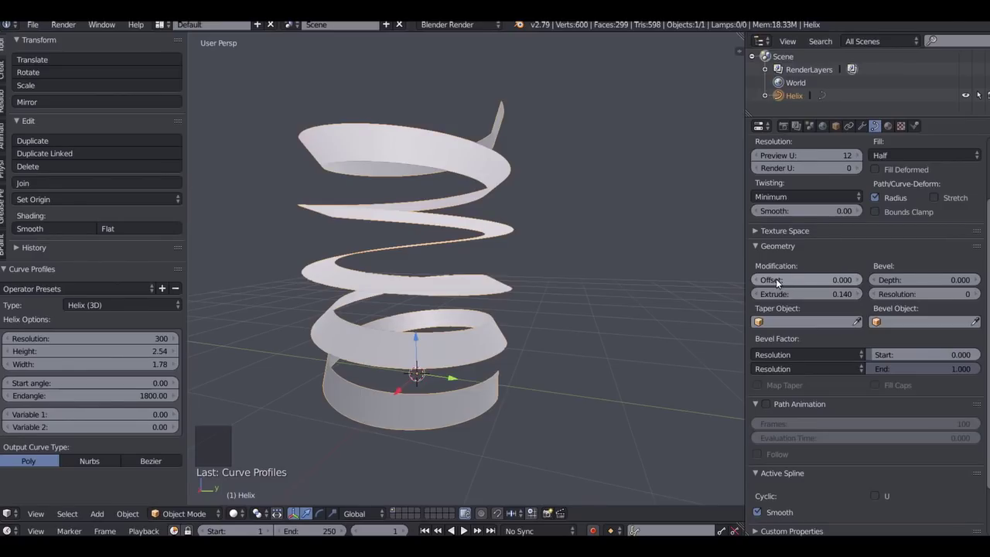
{"action": "left_click_drag", "start_coordinate": [777, 283], "coordinate": [916, 280]}
{"action": "middle_click_drag", "start_coordinate": [704, 265], "coordinate": [462, 262]}
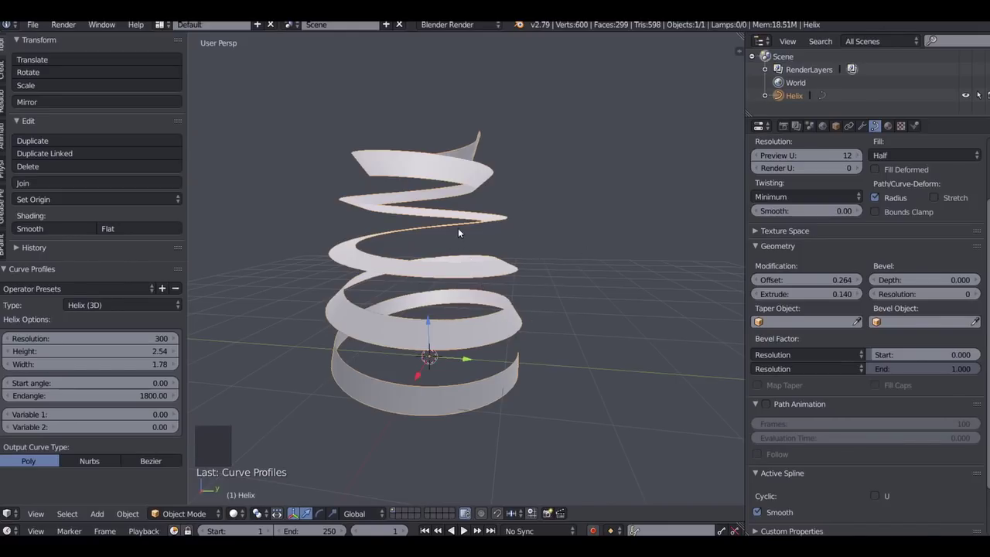
- Convert the ribbon with Alt+C to Mesh, enter Edit Mode, and split the viewport in two
{"action": "key", "text": "alt+c"}
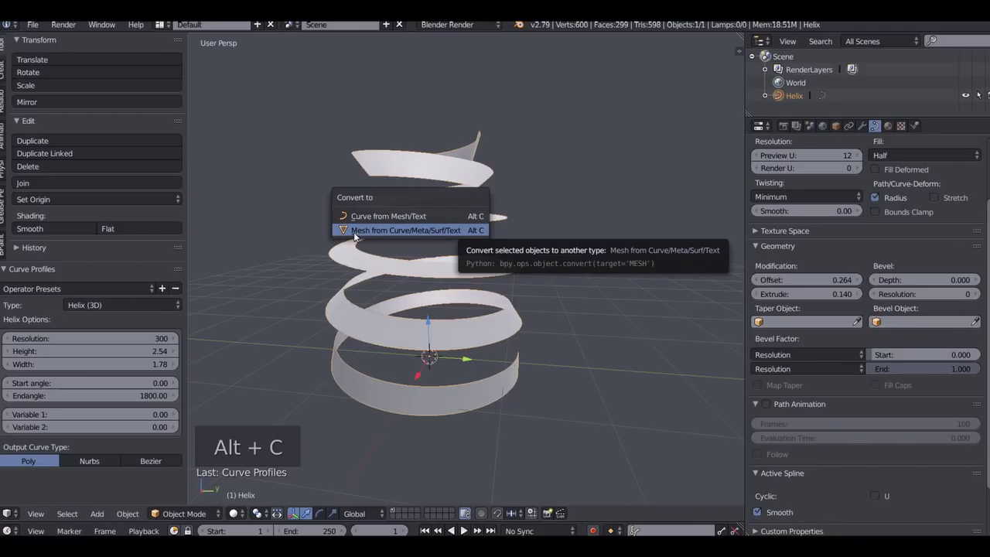
{"action": "left_click", "coordinate": [406, 231]}
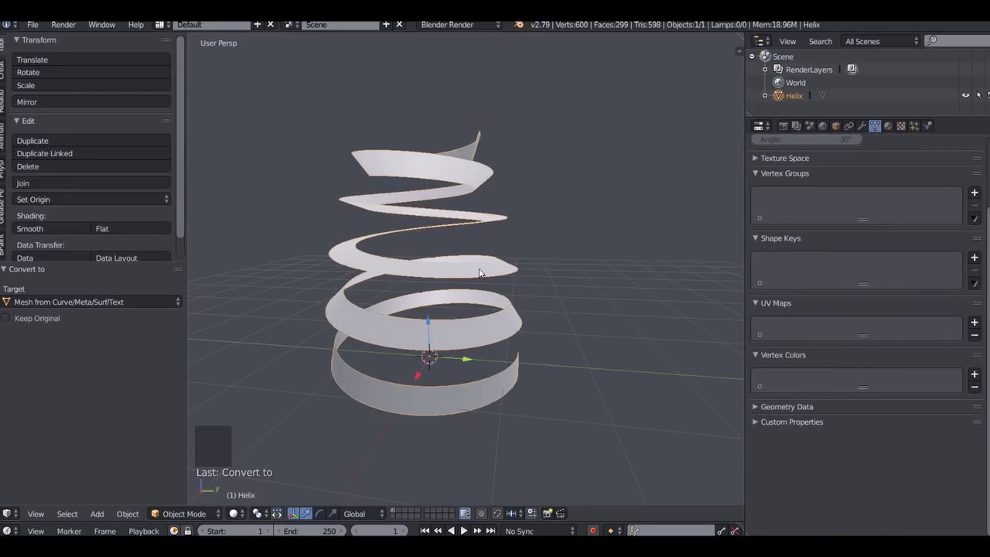
{"action": "key", "text": "Tab"}
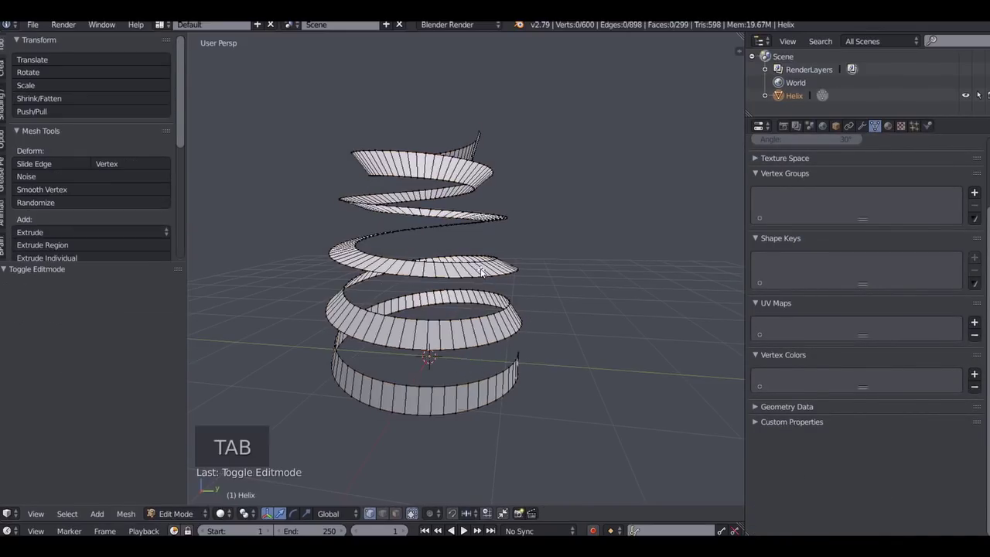
{"action": "scroll", "coordinate": [550, 318], "scroll_direction": "down", "scroll_amount": 3}
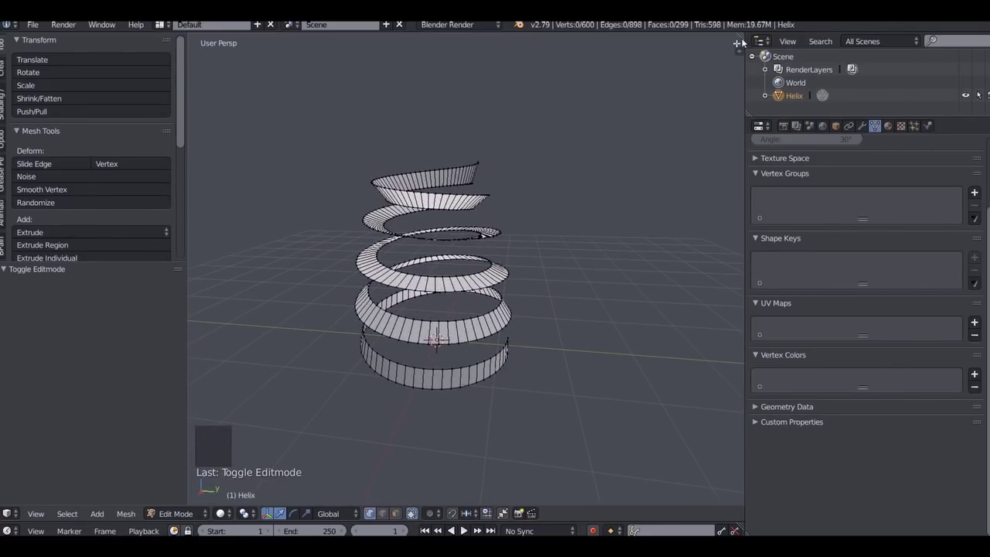
{"action": "left_click_drag", "start_coordinate": [742, 40], "coordinate": [424, 66]}
- Make the new area a UV/Image Editor and resize the areas to frame the helix
{"action": "left_click", "coordinate": [440, 514]}
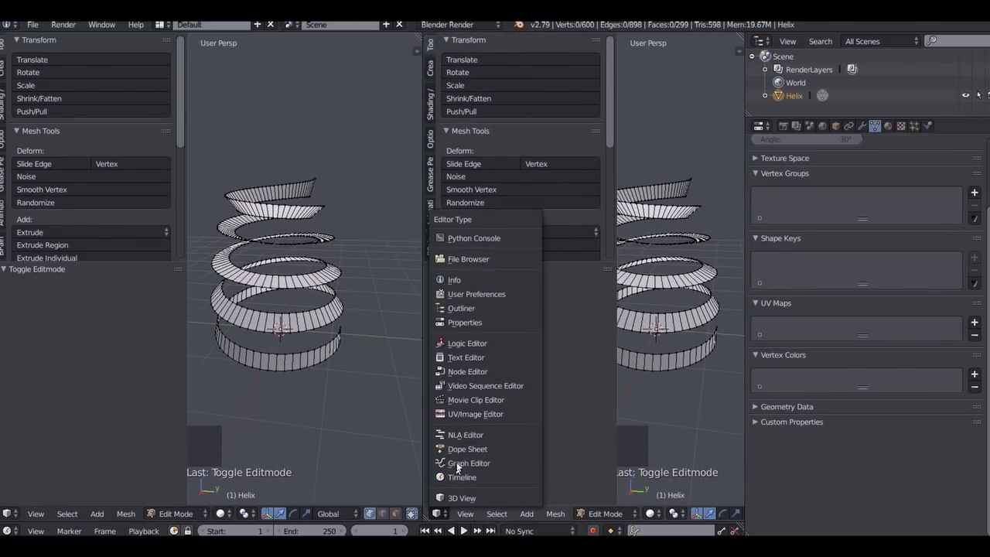
{"action": "left_click", "coordinate": [475, 414]}
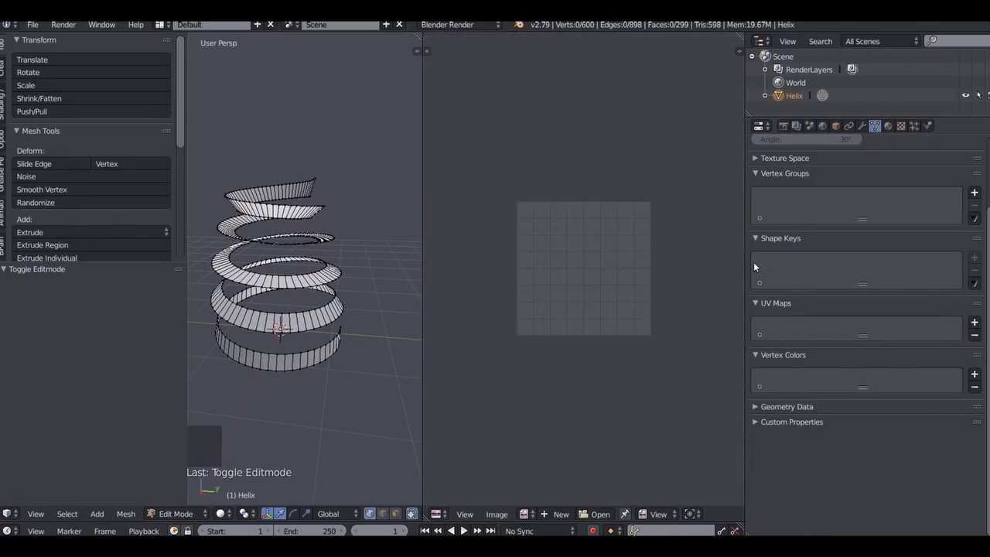
{"action": "left_click_drag", "start_coordinate": [745, 254], "coordinate": [865, 253]}
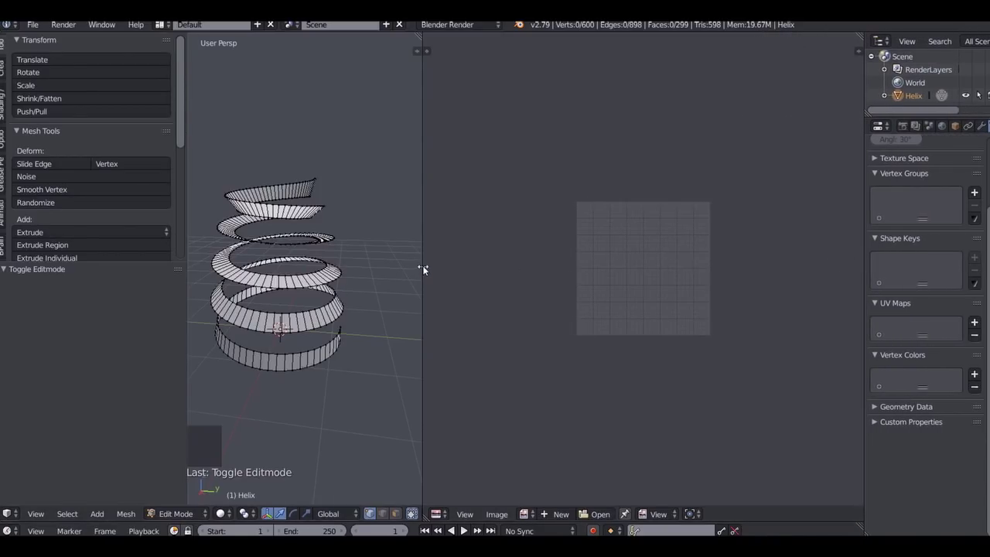
{"action": "left_click_drag", "start_coordinate": [422, 265], "coordinate": [616, 265]}
{"action": "scroll", "coordinate": [743, 276], "scroll_direction": "up", "scroll_amount": 2}
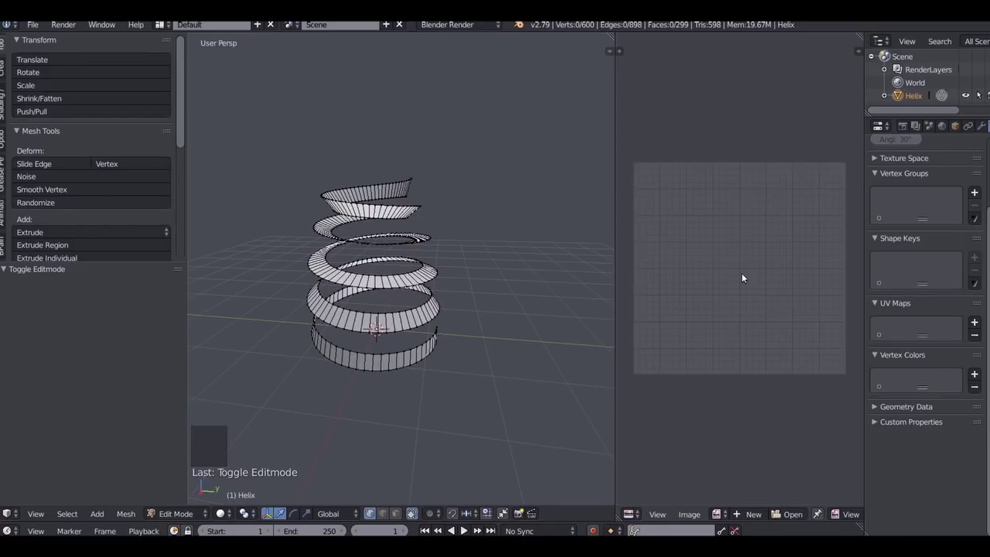
{"action": "left_click_drag", "start_coordinate": [183, 283], "coordinate": [142, 285]}
{"action": "scroll", "coordinate": [467, 284], "scroll_direction": "up", "scroll_amount": 3}
{"action": "middle_click_drag", "start_coordinate": [467, 284], "coordinate": [495, 270], "text": "shift"}
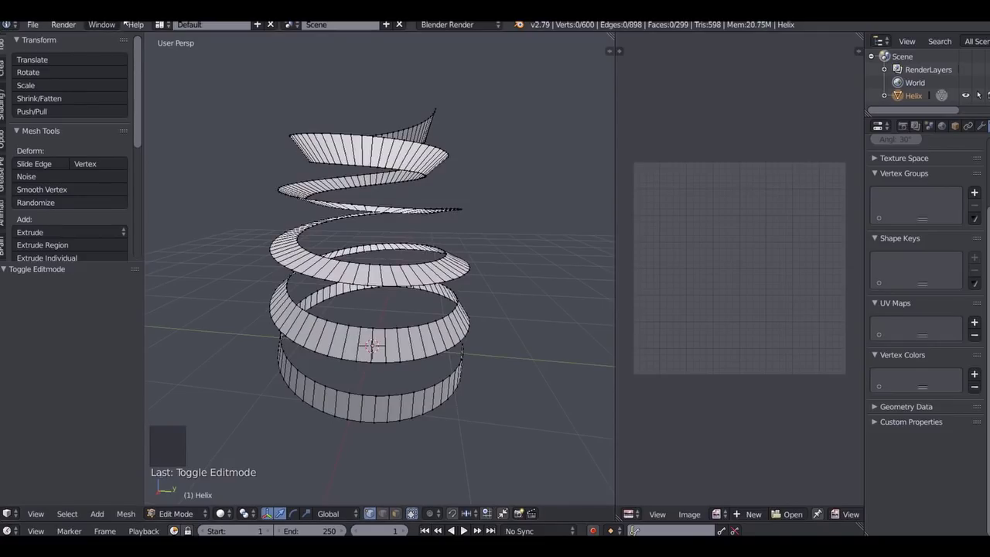
- In face select mode, pick one helix face and apply U > Reset to fill the UV square
{"action": "left_click", "coordinate": [396, 514]}
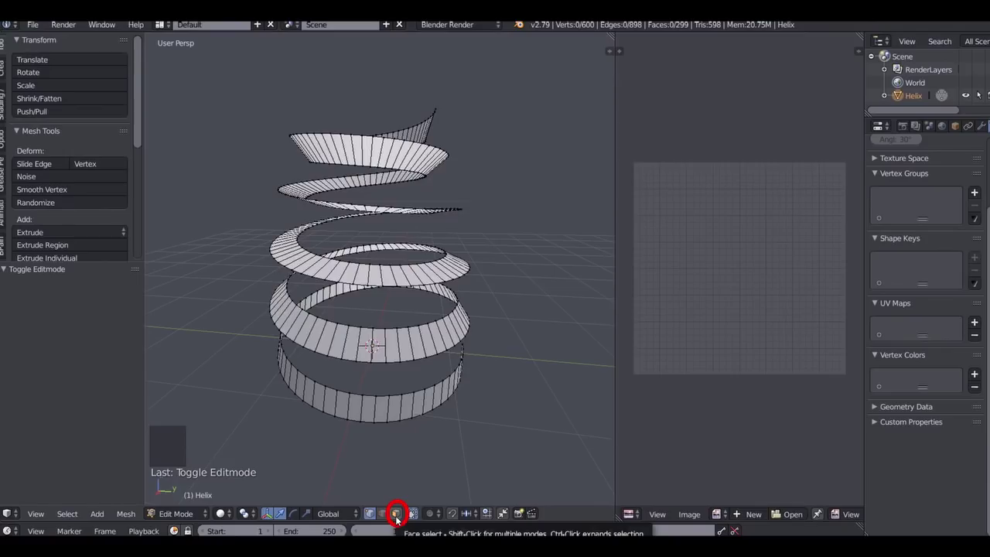
{"action": "left_click", "coordinate": [396, 516]}
{"action": "middle_click_drag", "start_coordinate": [397, 495], "coordinate": [470, 412]}
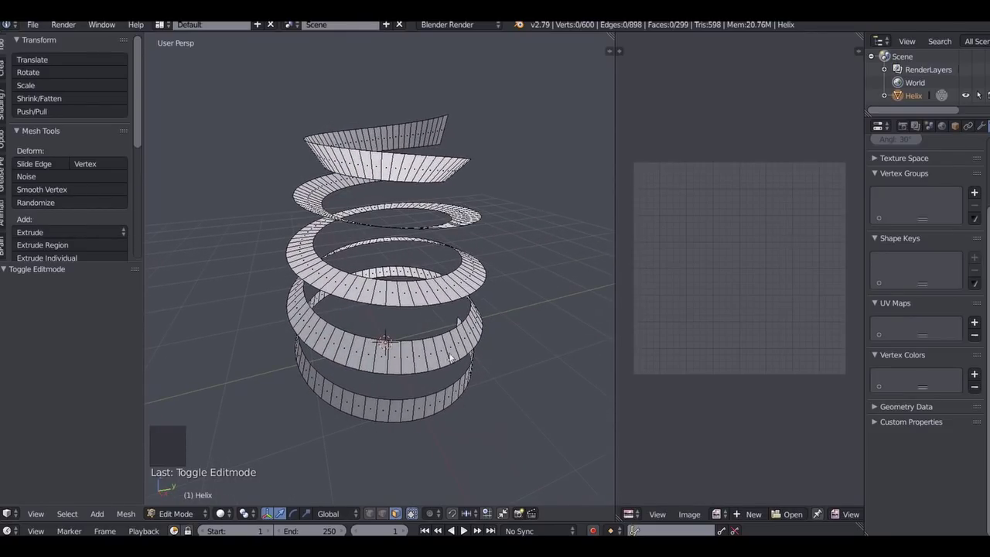
{"action": "scroll", "coordinate": [449, 353], "scroll_direction": "up", "scroll_amount": 3}
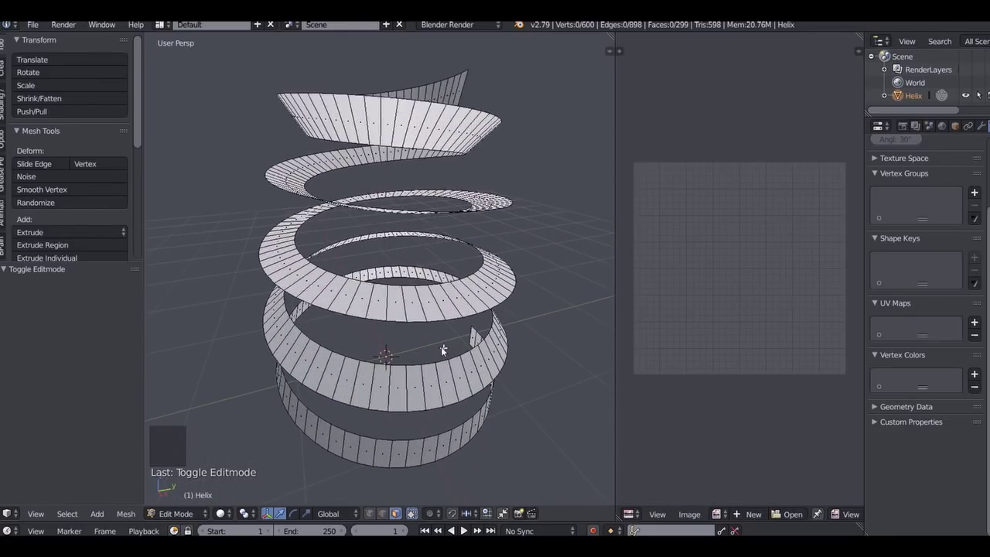
{"action": "right_click", "coordinate": [382, 322]}
{"action": "middle_click_drag", "start_coordinate": [395, 376], "coordinate": [392, 364]}
{"action": "key", "text": "u"}
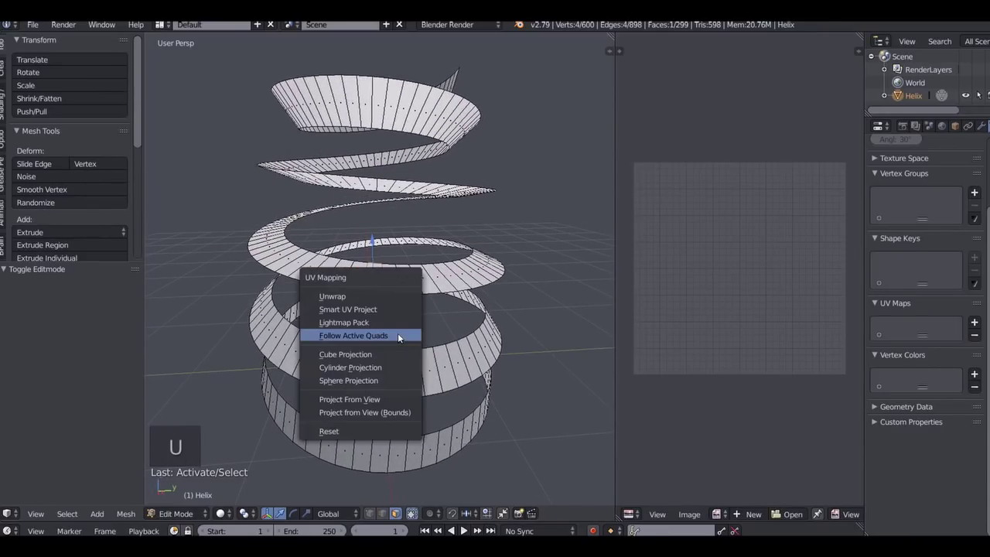
{"action": "left_click", "coordinate": [325, 432]}
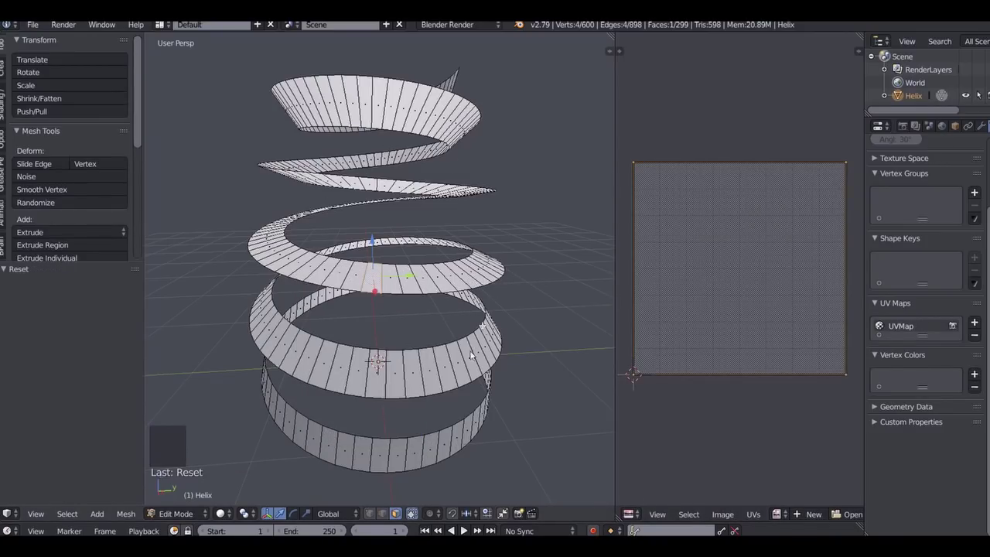
- Deselect all, then unwrap with Follow Active Quads using Length Average edge mode
{"action": "key", "text": "a"}
{"action": "key", "text": "a"}
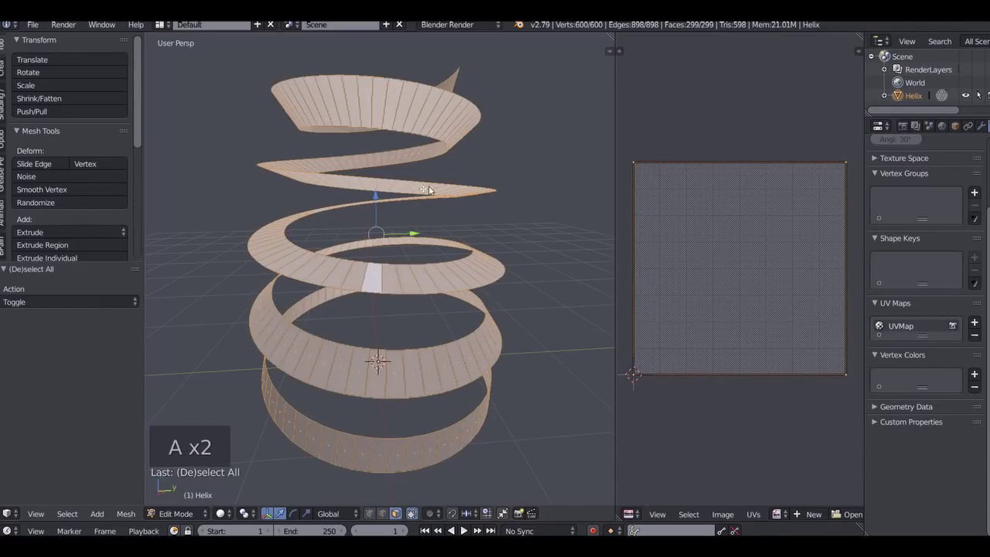
{"action": "key", "text": "u"}
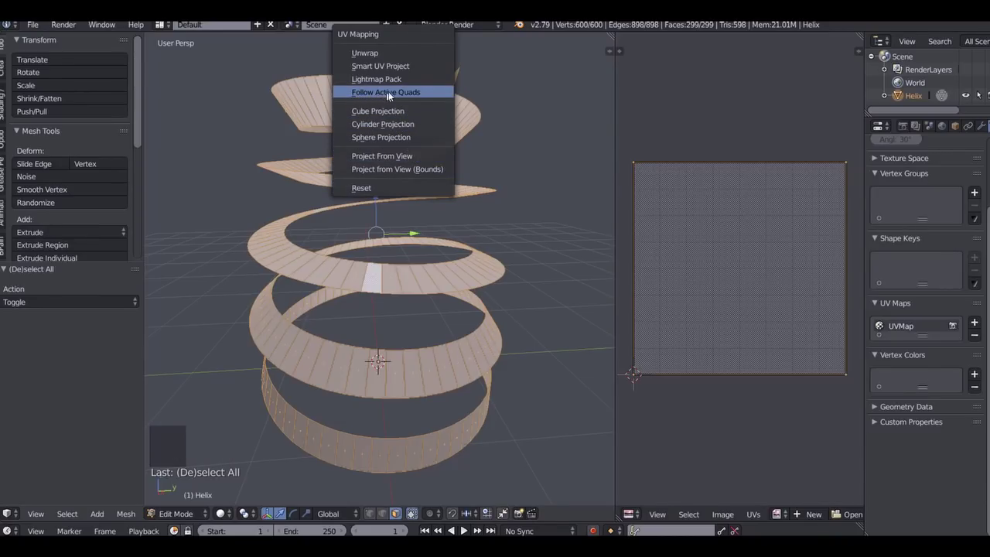
{"action": "left_click", "coordinate": [413, 92]}
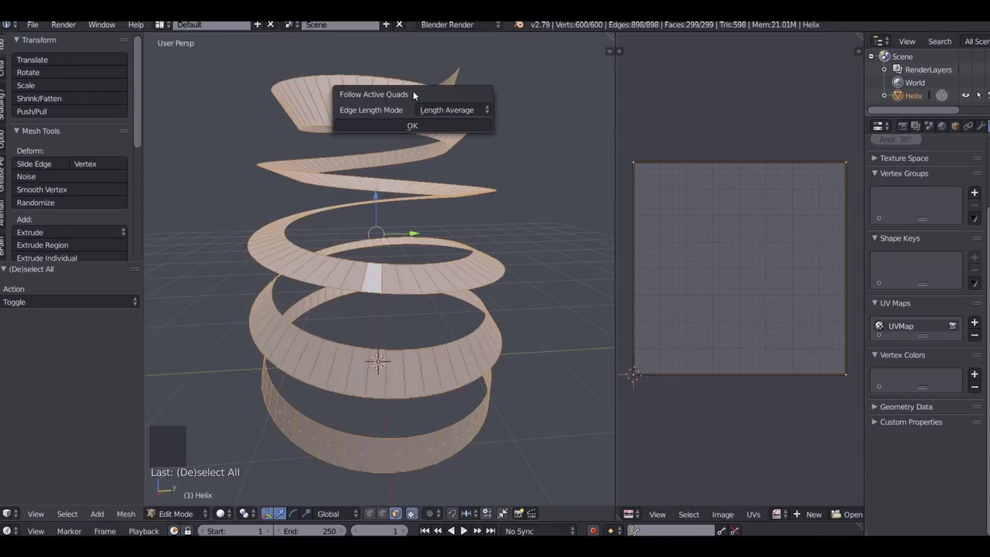
{"action": "left_click", "coordinate": [409, 126]}
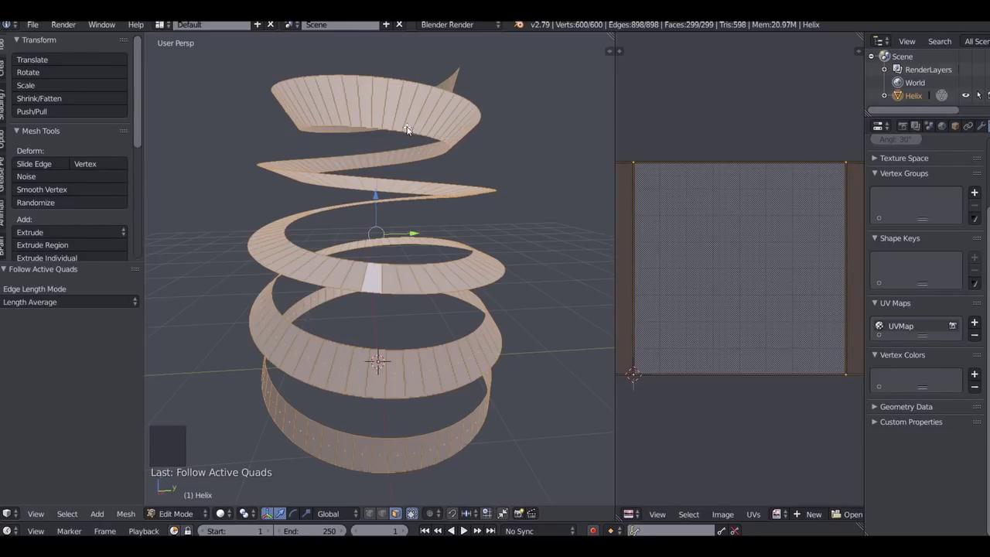
- Enlarge the UV editor and pan to centre the long UV strip
{"action": "scroll", "coordinate": [752, 335], "scroll_direction": "down", "scroll_amount": 10}
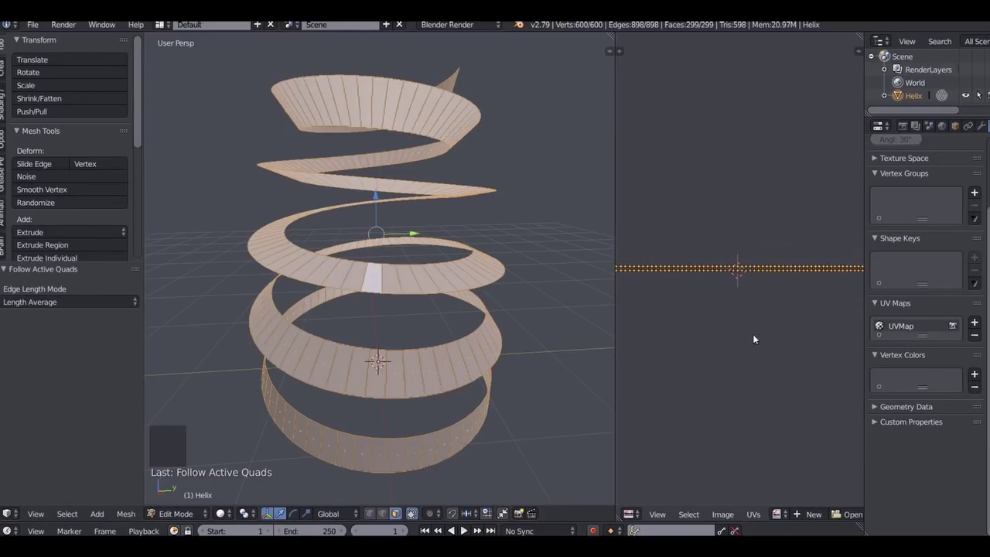
{"action": "scroll", "coordinate": [744, 327], "scroll_direction": "up", "scroll_amount": 5}
{"action": "scroll", "coordinate": [681, 293], "scroll_direction": "down", "scroll_amount": 6}
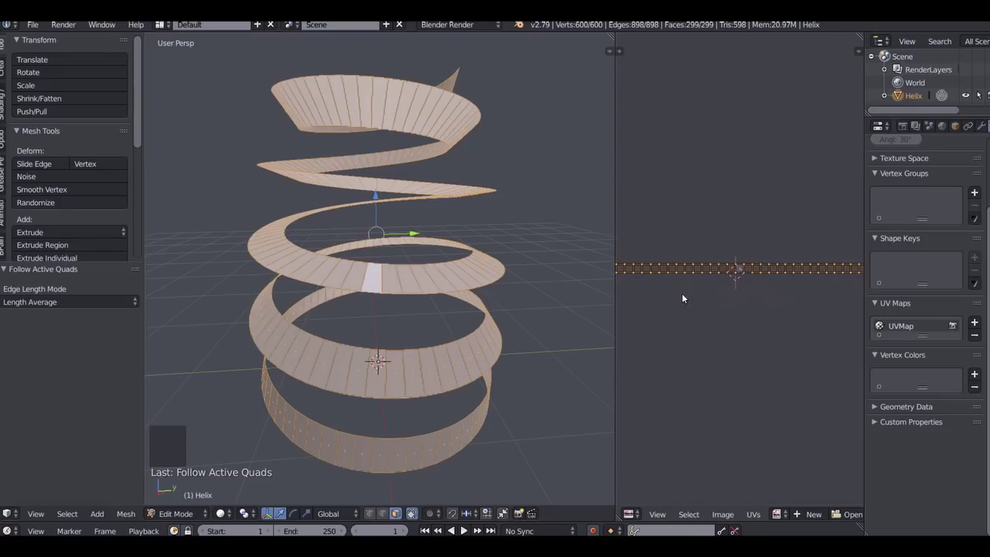
{"action": "scroll", "coordinate": [681, 293], "scroll_direction": "up", "scroll_amount": 2}
{"action": "scroll", "coordinate": [681, 294], "scroll_direction": "up", "scroll_amount": 6}
{"action": "scroll", "coordinate": [681, 294], "scroll_direction": "down", "scroll_amount": 9}
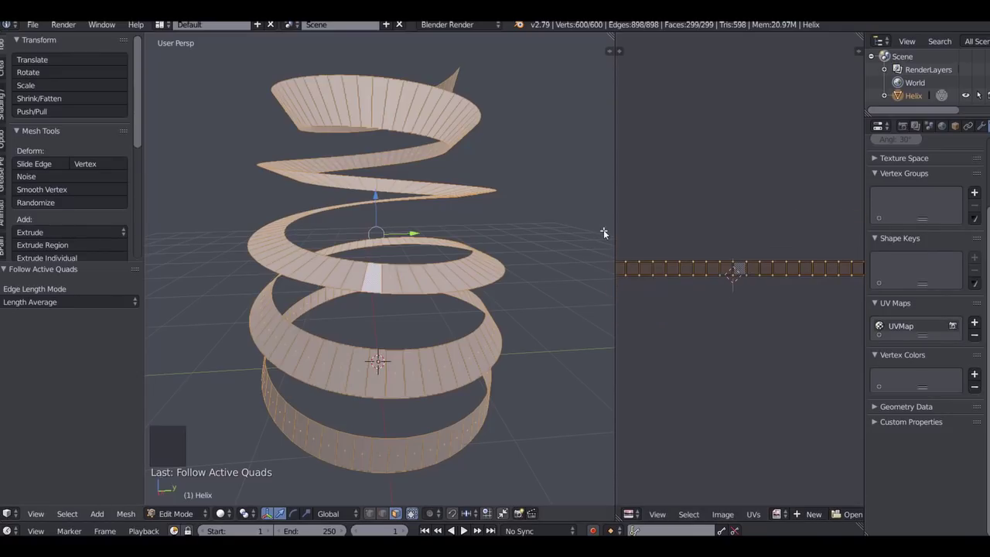
{"action": "left_click_drag", "start_coordinate": [614, 228], "coordinate": [461, 261]}
{"action": "scroll", "coordinate": [594, 302], "scroll_direction": "down", "scroll_amount": 5}
{"action": "middle_click_drag", "start_coordinate": [594, 305], "coordinate": [634, 300]}
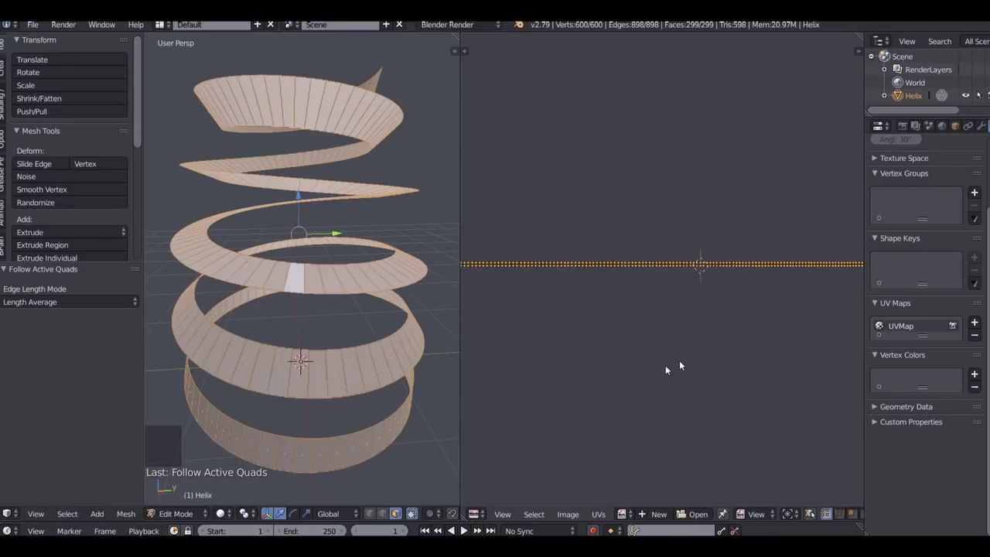
{"action": "scroll", "coordinate": [708, 276], "scroll_direction": "up", "scroll_amount": 2}
{"action": "middle_click_drag", "start_coordinate": [707, 276], "coordinate": [644, 279]}
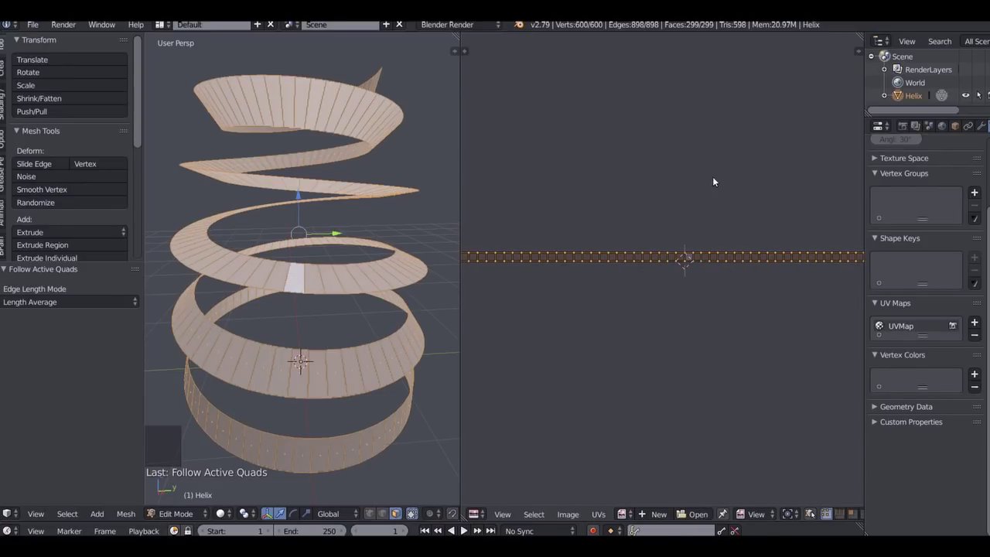
- Shrink the UV strip twice along X and move it right to the origin
{"action": "key", "text": "s"}
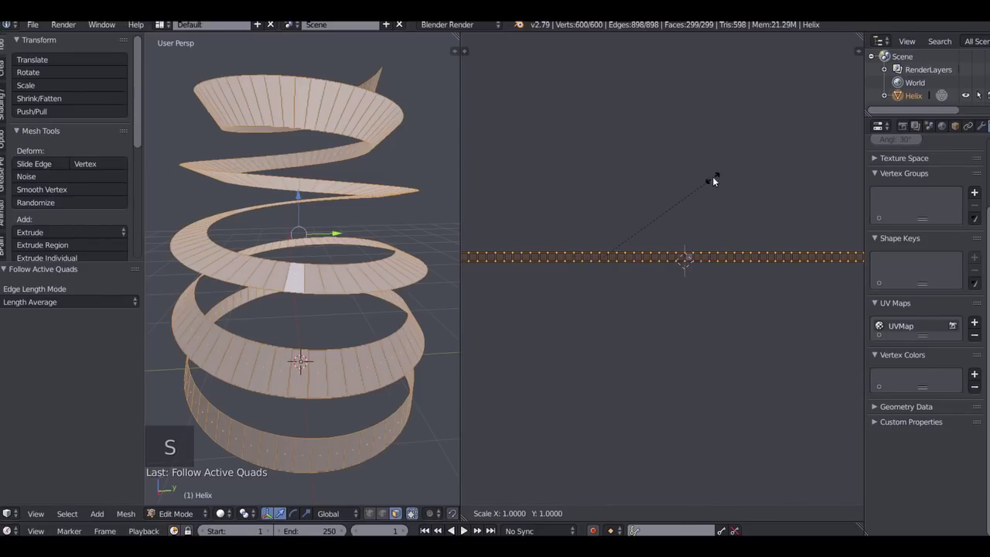
{"action": "key", "text": "x"}
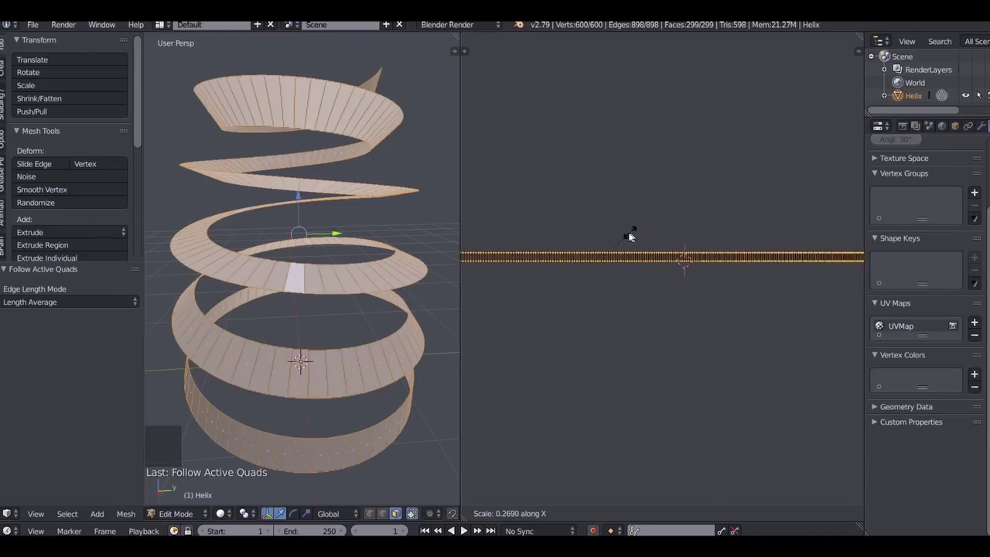
{"action": "left_click", "coordinate": [612, 249]}
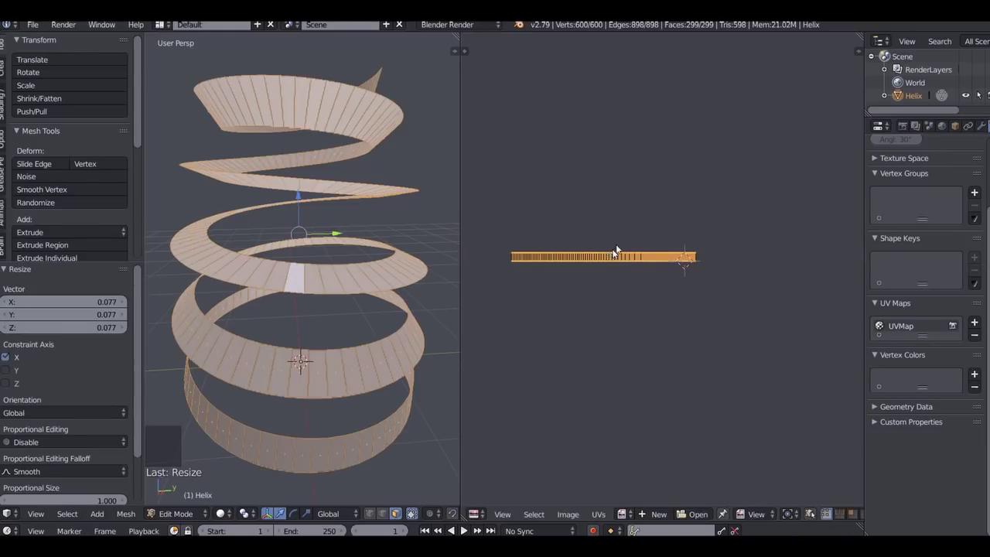
{"action": "key", "text": "s"}
{"action": "key", "text": "x"}
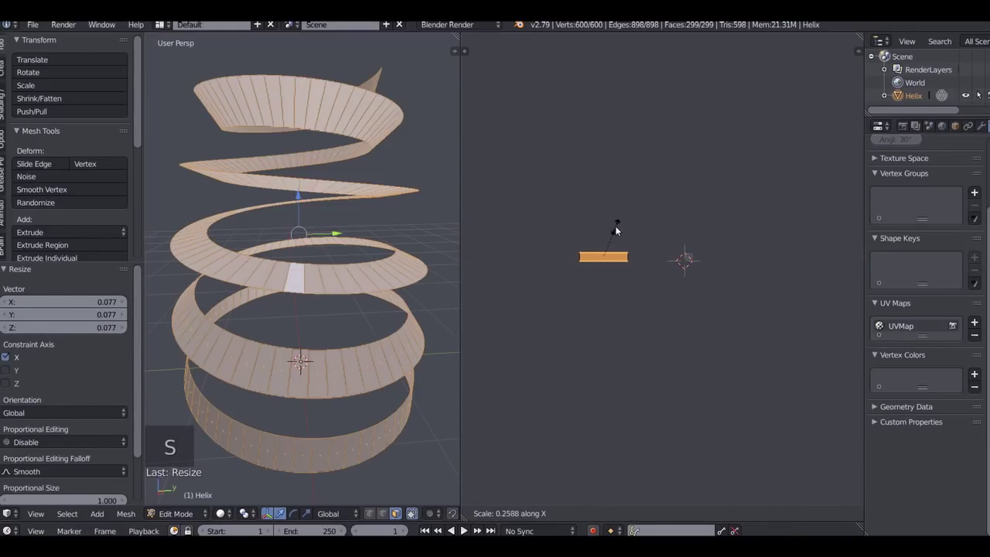
{"action": "left_click", "coordinate": [608, 250]}
{"action": "scroll", "coordinate": [659, 275], "scroll_direction": "up", "scroll_amount": 4}
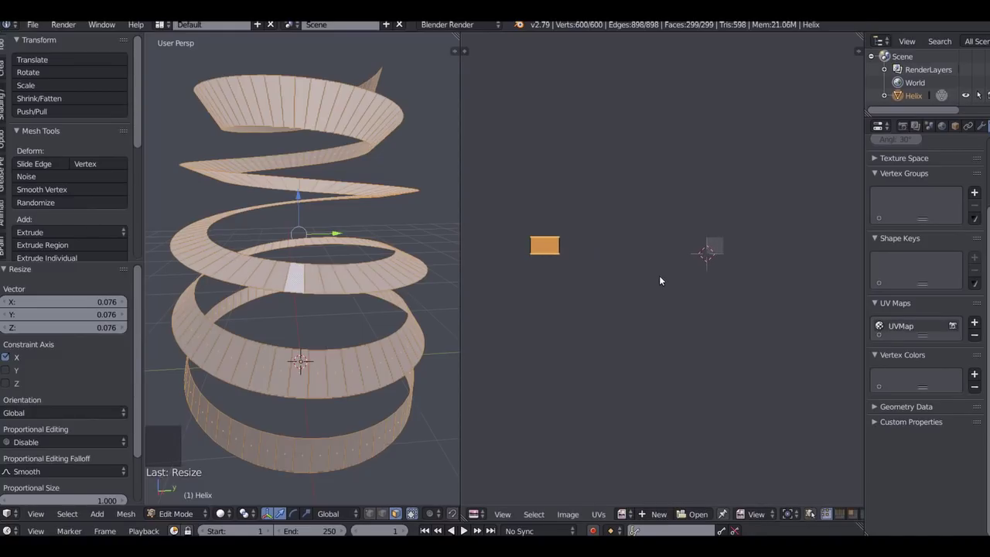
{"action": "key", "text": "g"}
{"action": "key", "text": "x"}
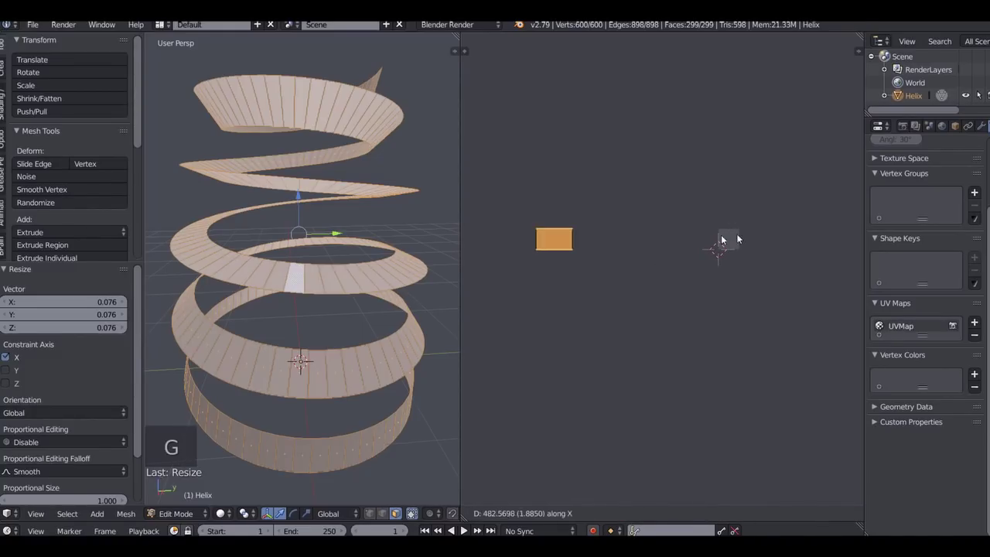
{"action": "left_click", "coordinate": [485, 238]}
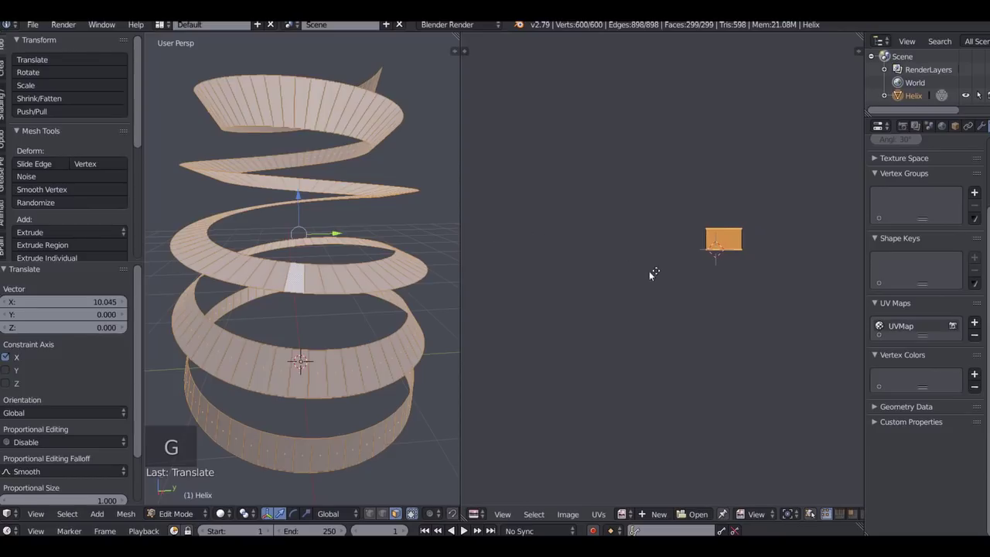
- Scale the strip again along X and shift it slightly right
{"action": "scroll", "coordinate": [570, 287], "scroll_direction": "up", "scroll_amount": 6}
{"action": "middle_click_drag", "start_coordinate": [623, 298], "coordinate": [725, 327]}
{"action": "scroll", "coordinate": [725, 327], "scroll_direction": "up", "scroll_amount": 2}
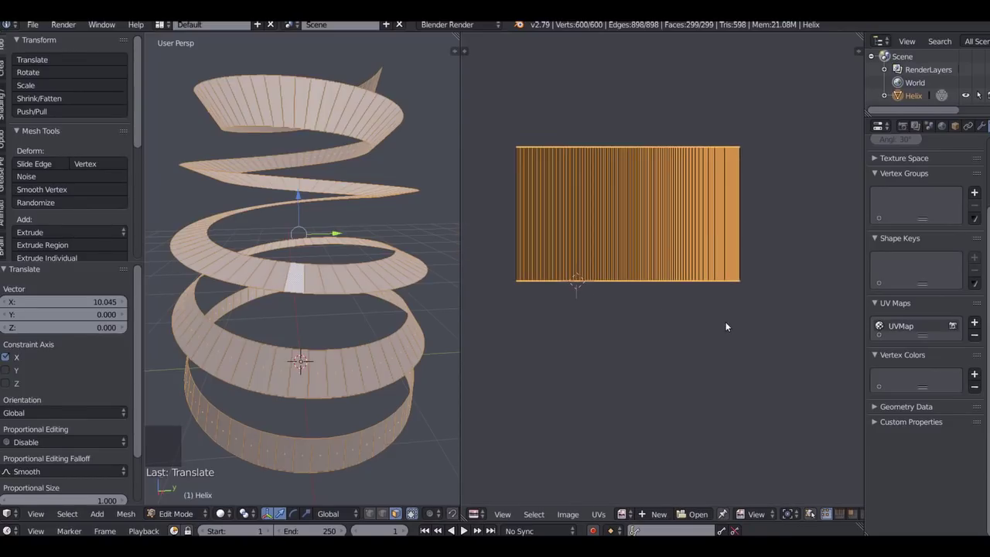
{"action": "key", "text": "s"}
{"action": "key", "text": "x"}
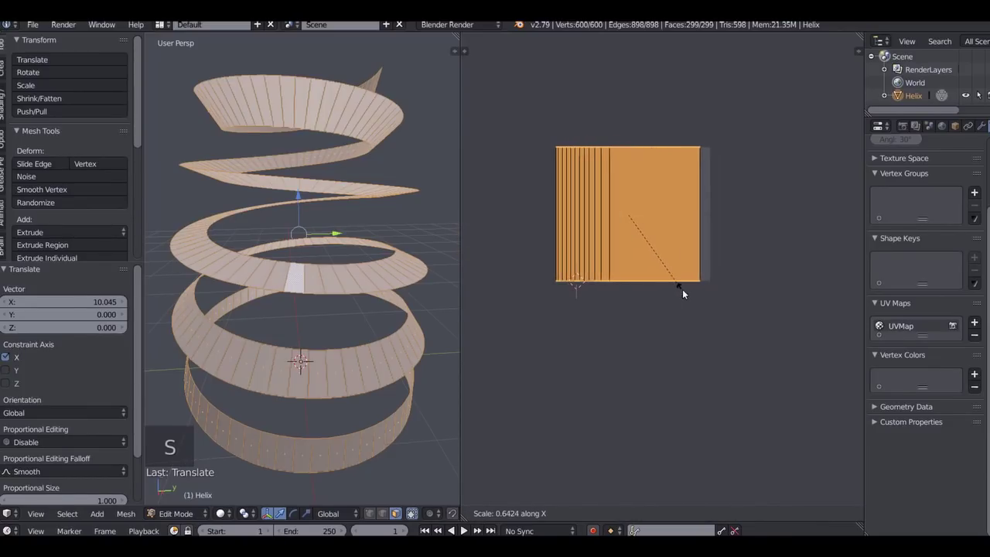
{"action": "left_click", "coordinate": [684, 287]}
{"action": "scroll", "coordinate": [691, 294], "scroll_direction": "up", "scroll_amount": 2}
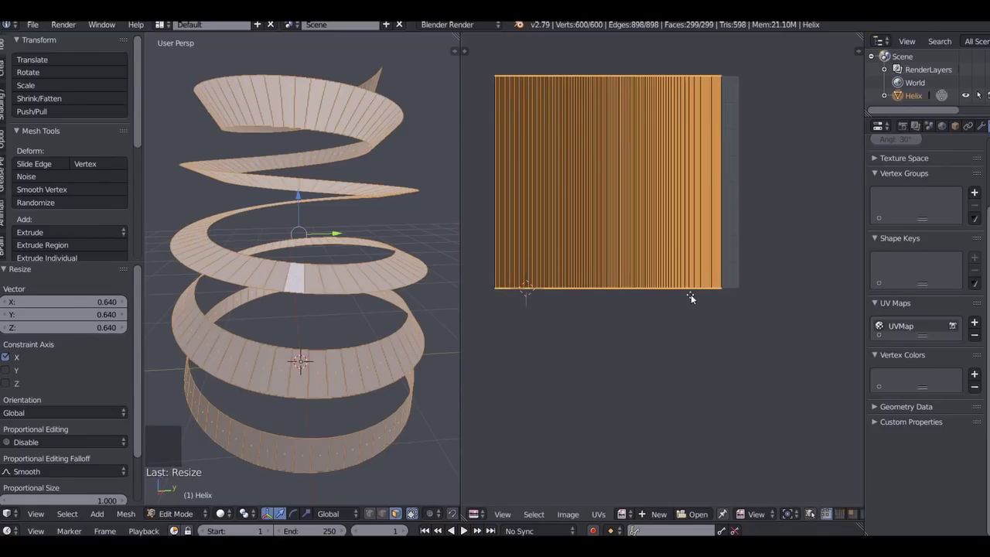
{"action": "middle_click_drag", "start_coordinate": [691, 294], "coordinate": [713, 310]}
{"action": "key", "text": "g"}
{"action": "key", "text": "x"}
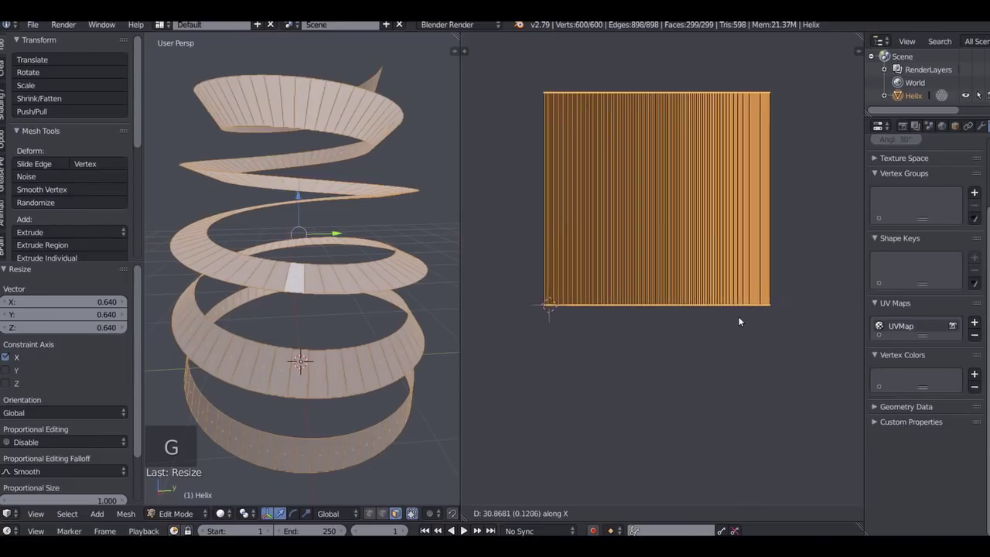
{"action": "left_click", "coordinate": [740, 316]}
- Narrow the strip to 0.923 along X and nudge it slightly left into the tile
{"action": "key", "text": "s"}
{"action": "key", "text": "x"}
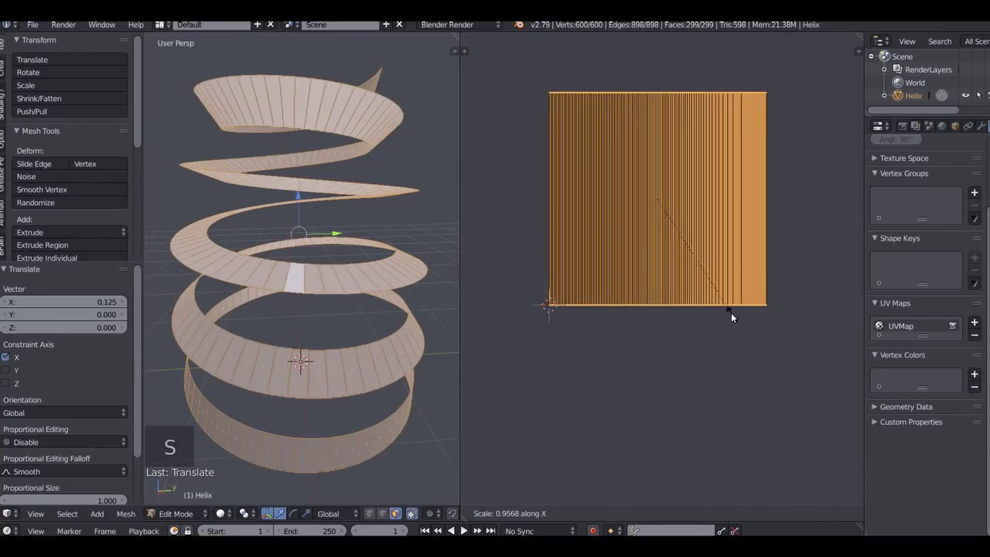
{"action": "left_click", "coordinate": [730, 310]}
{"action": "key", "text": "g"}
{"action": "key", "text": "x"}
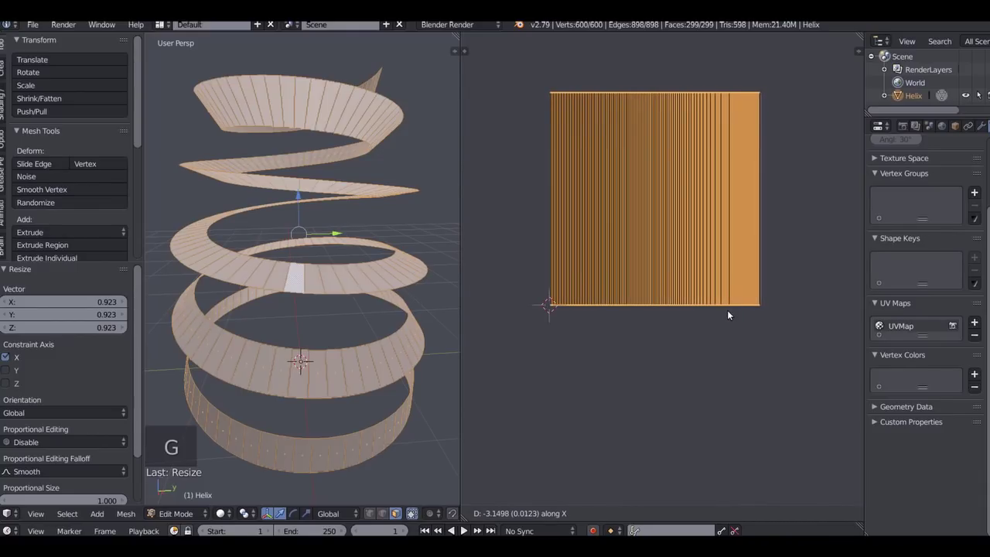
{"action": "left_click", "coordinate": [728, 311]}
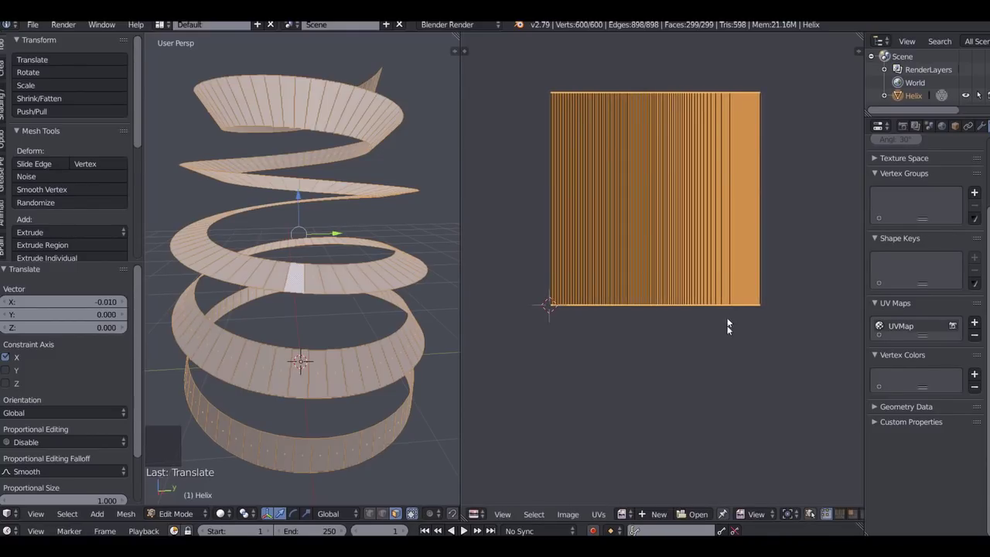
{"action": "scroll", "coordinate": [732, 358], "scroll_direction": "up", "scroll_amount": 3}
{"action": "scroll", "coordinate": [731, 358], "scroll_direction": "down", "scroll_amount": 1}
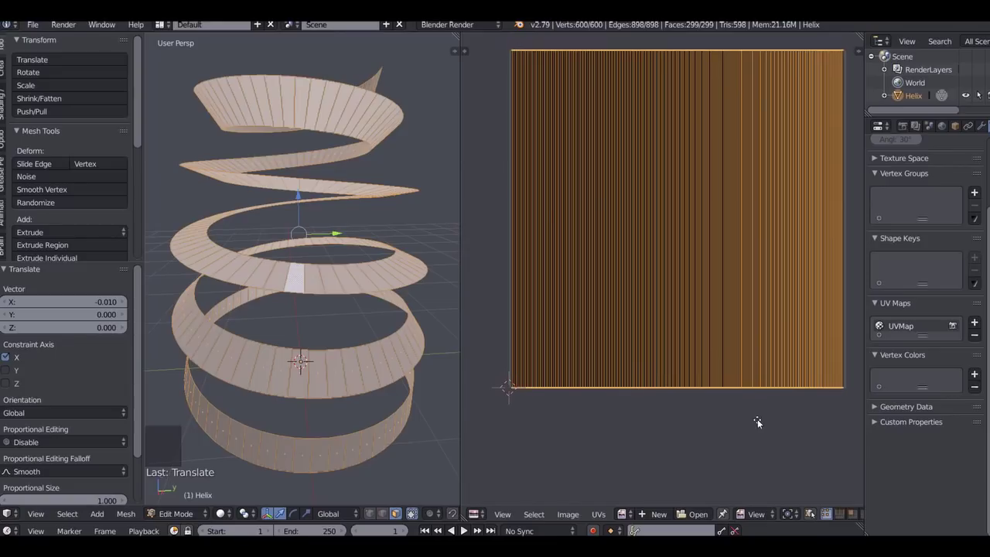
{"action": "middle_click_drag", "start_coordinate": [758, 423], "coordinate": [744, 440]}
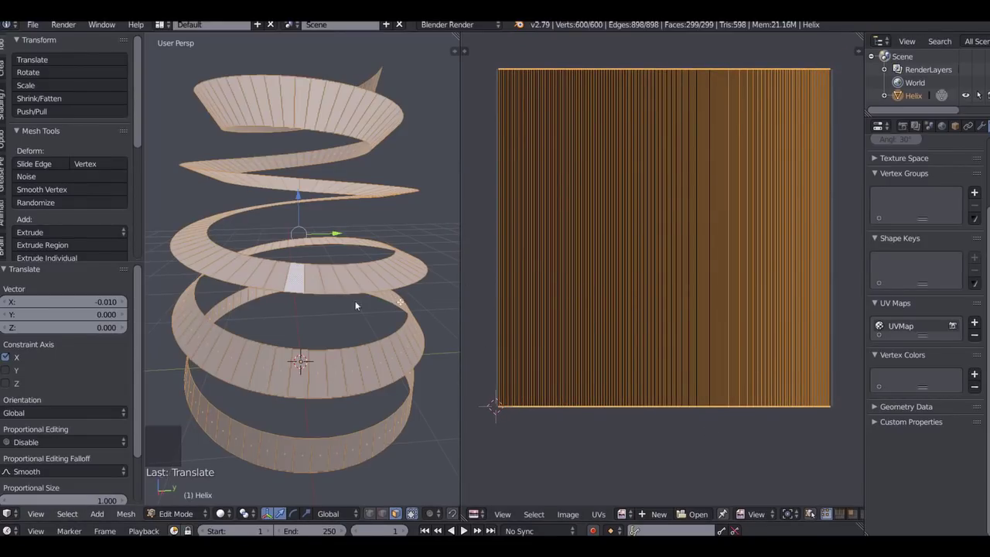
- Tilt the view and select the ribbon's end face plus three adjacent faces
{"action": "scroll", "coordinate": [352, 304], "scroll_direction": "down", "scroll_amount": 2}
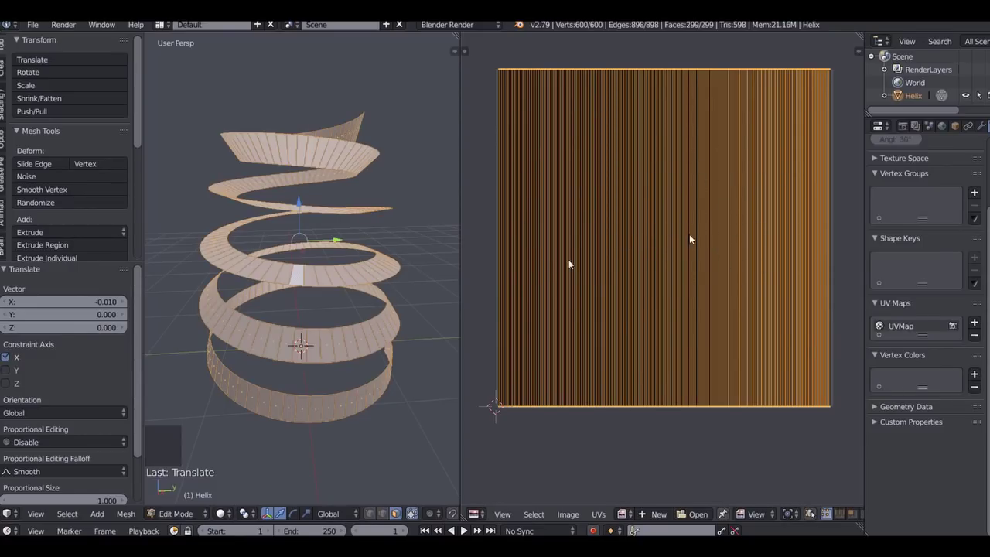
{"action": "left_click", "coordinate": [174, 514]}
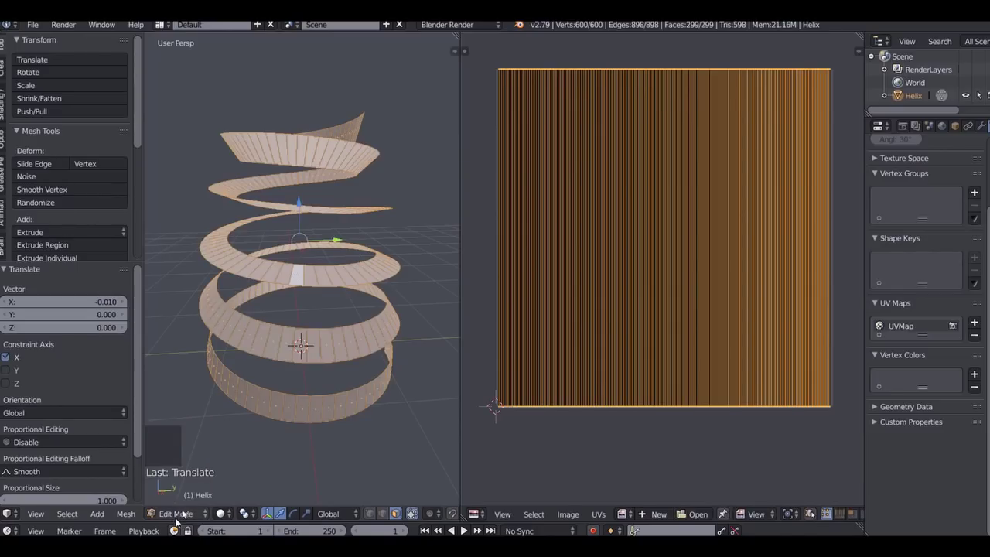
{"action": "middle_click_drag", "start_coordinate": [348, 363], "coordinate": [259, 305]}
{"action": "scroll", "coordinate": [339, 343], "scroll_direction": "up", "scroll_amount": 3}
{"action": "scroll", "coordinate": [339, 343], "scroll_direction": "up", "scroll_amount": 1}
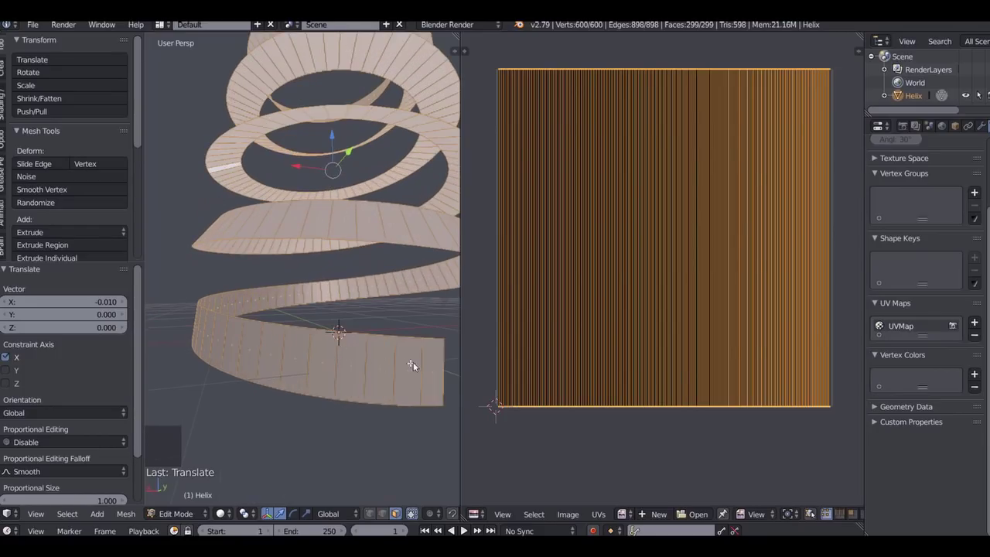
{"action": "right_click", "coordinate": [405, 389]}
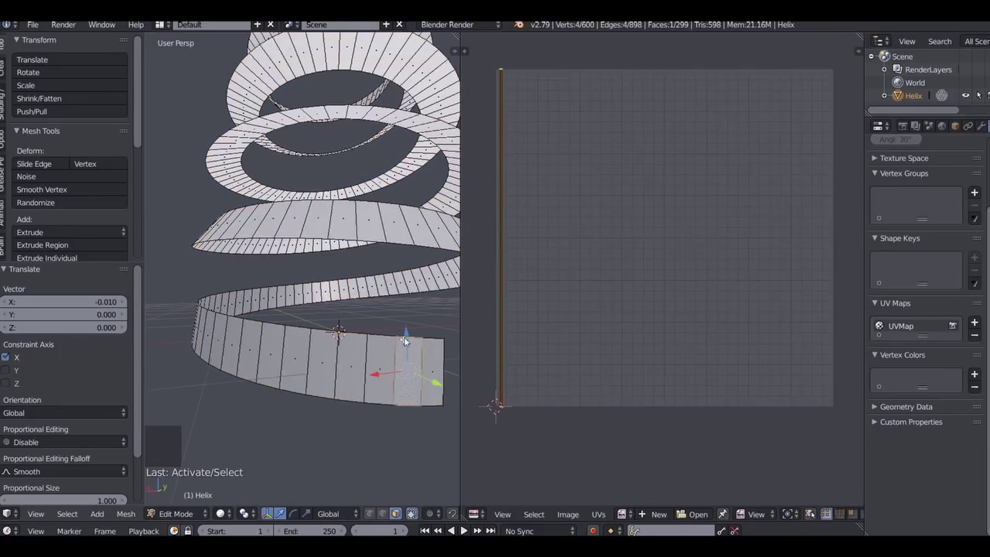
{"action": "right_click", "coordinate": [381, 369], "text": "shift"}
{"action": "right_click", "coordinate": [352, 365], "text": "shift"}
{"action": "right_click", "coordinate": [324, 362], "text": "shift"}
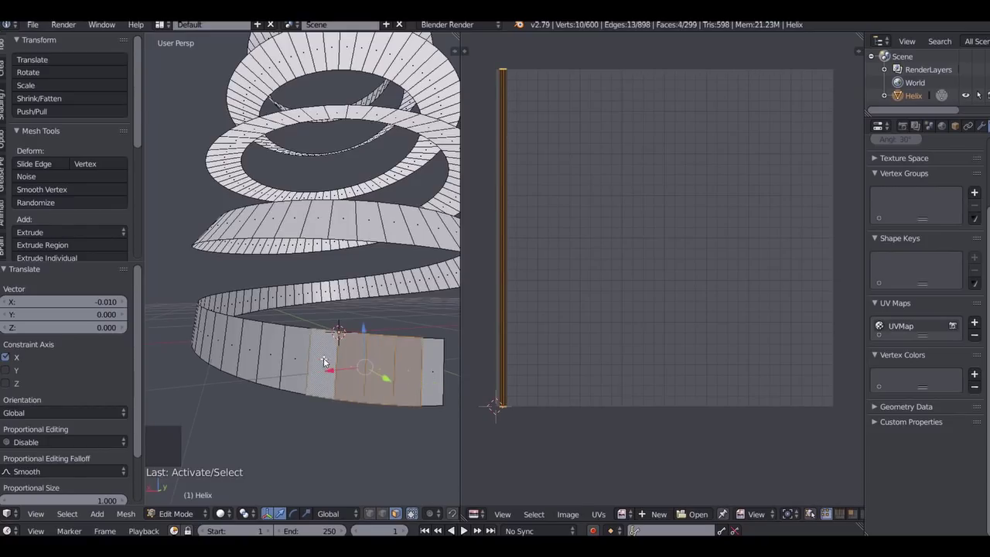
- Orbit closer to the helix's lower end and select only its last face
{"action": "middle_click_drag", "start_coordinate": [396, 370], "coordinate": [383, 389]}
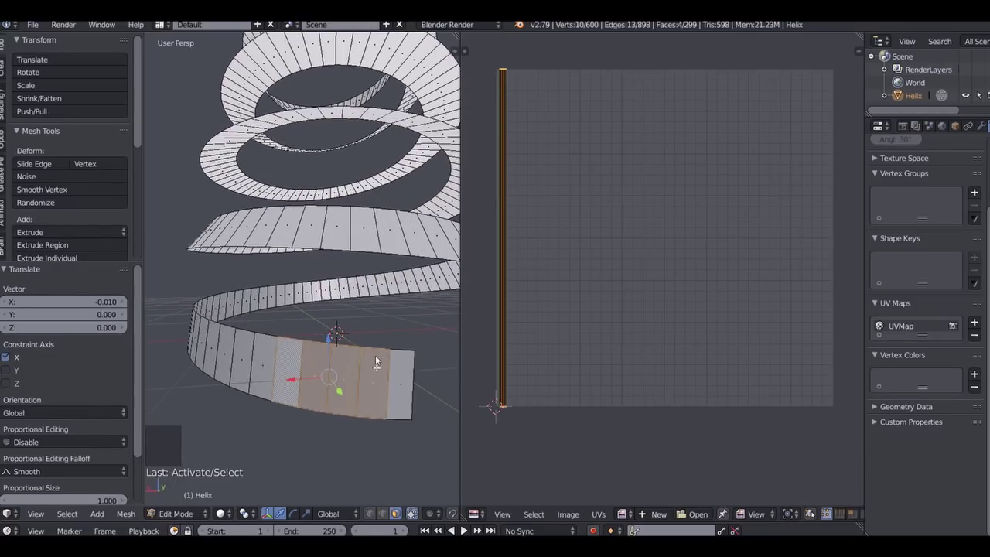
{"action": "scroll", "coordinate": [305, 375], "scroll_direction": "down", "scroll_amount": 3}
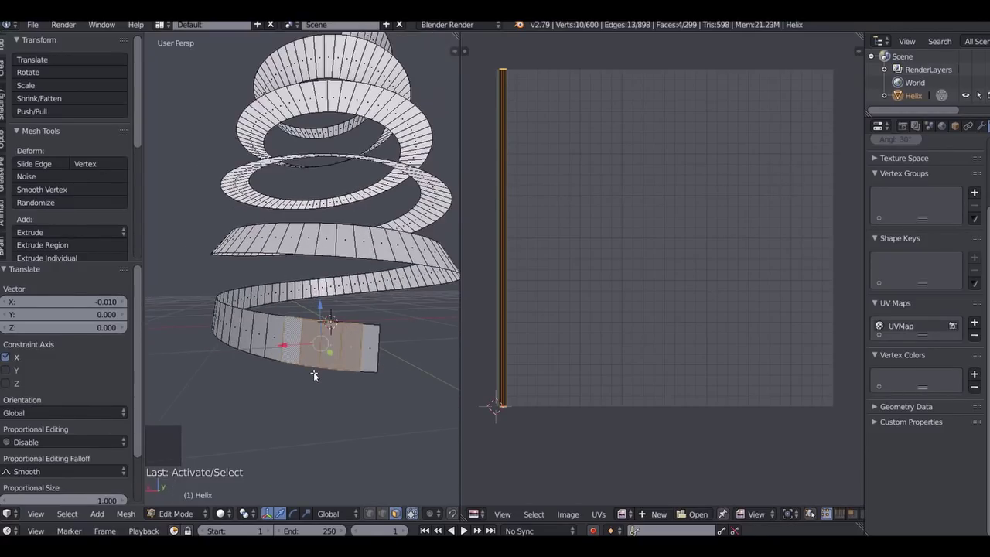
{"action": "middle_click_drag", "start_coordinate": [317, 383], "coordinate": [391, 377]}
{"action": "right_click", "coordinate": [415, 385]}
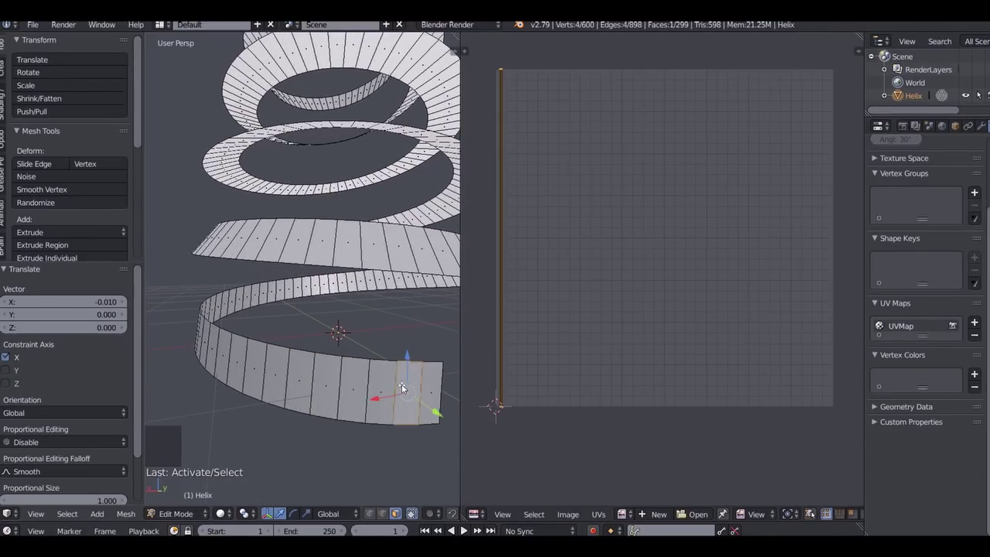
{"action": "scroll", "coordinate": [402, 387], "scroll_direction": "down", "scroll_amount": 2}
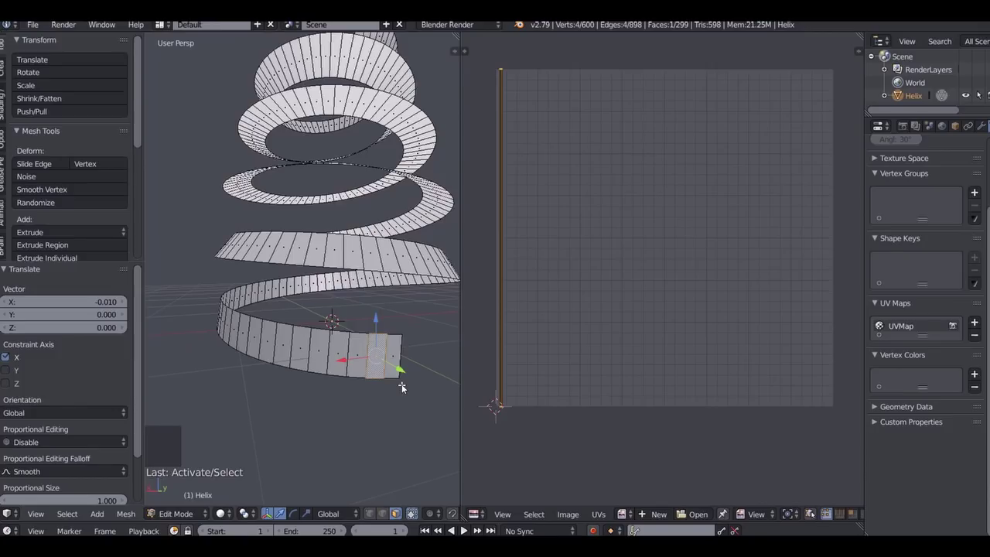
{"action": "scroll", "coordinate": [402, 387], "scroll_direction": "up", "scroll_amount": 2}
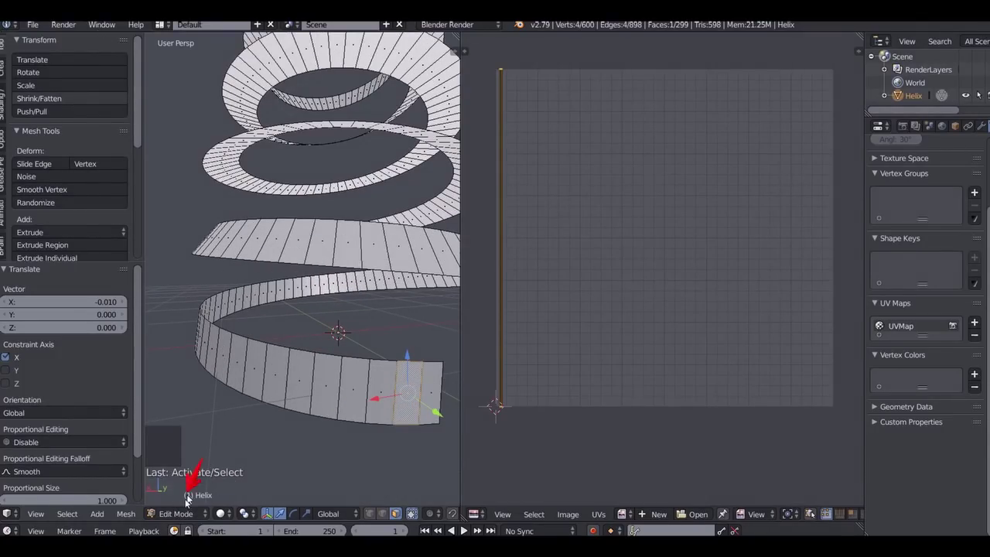
- Switch the helix to Texture Paint mode
{"action": "left_click", "coordinate": [172, 514]}
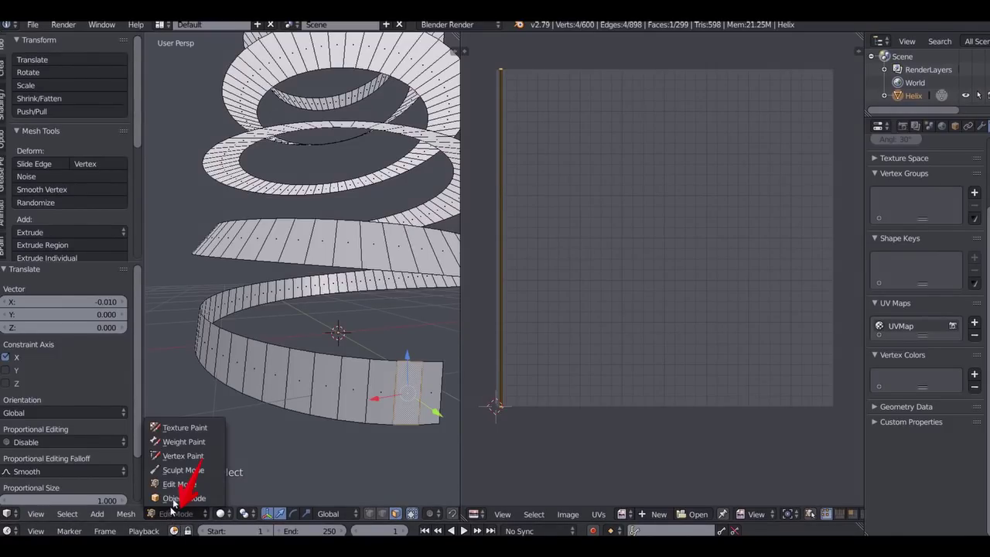
{"action": "left_click", "coordinate": [185, 427]}
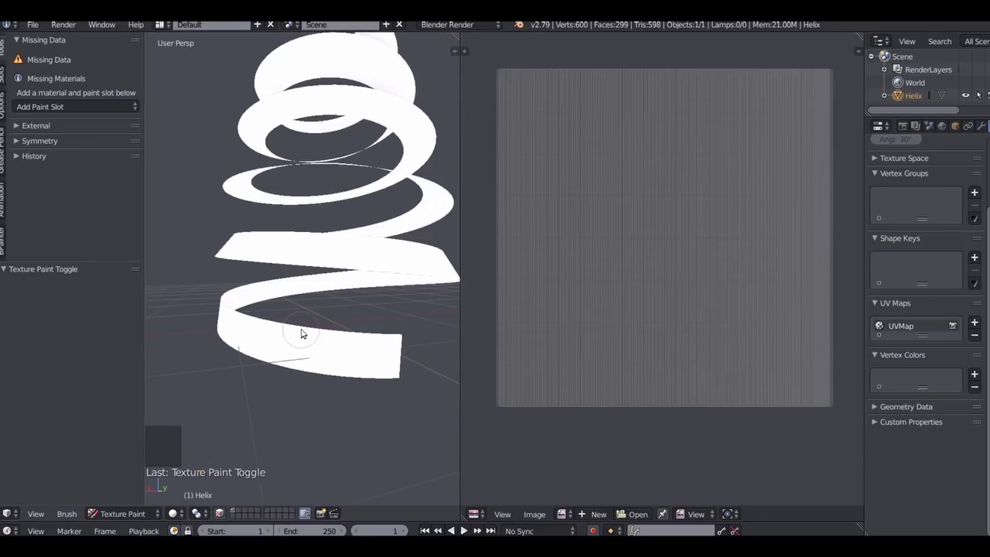
{"action": "scroll", "coordinate": [939, 128], "scroll_direction": "down", "scroll_amount": 3}
- Create a new material with black diffuse at intensity 1.0 and specular intensity 0
{"action": "left_click", "coordinate": [955, 126]}
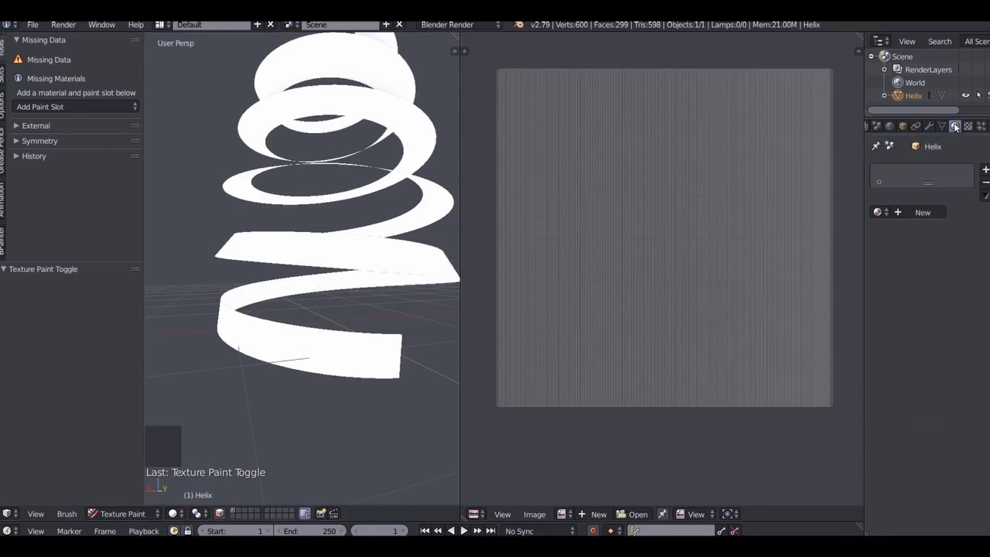
{"action": "left_click", "coordinate": [920, 212]}
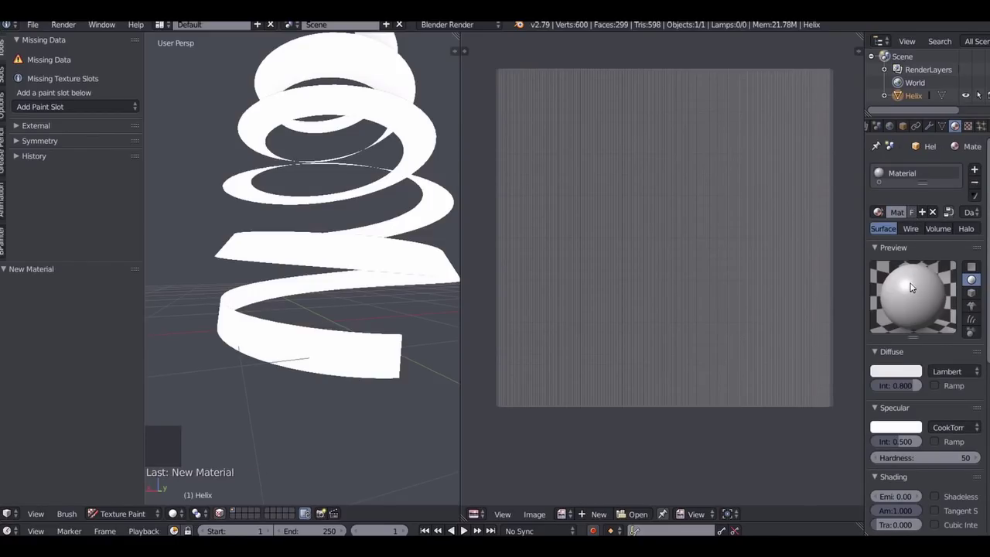
{"action": "left_click", "coordinate": [900, 373]}
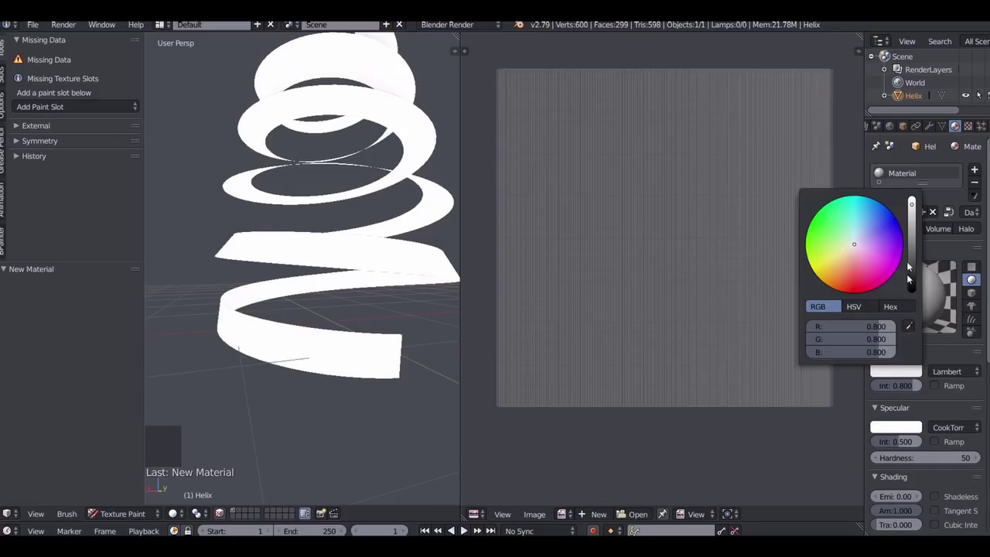
{"action": "left_click_drag", "start_coordinate": [912, 217], "coordinate": [912, 291]}
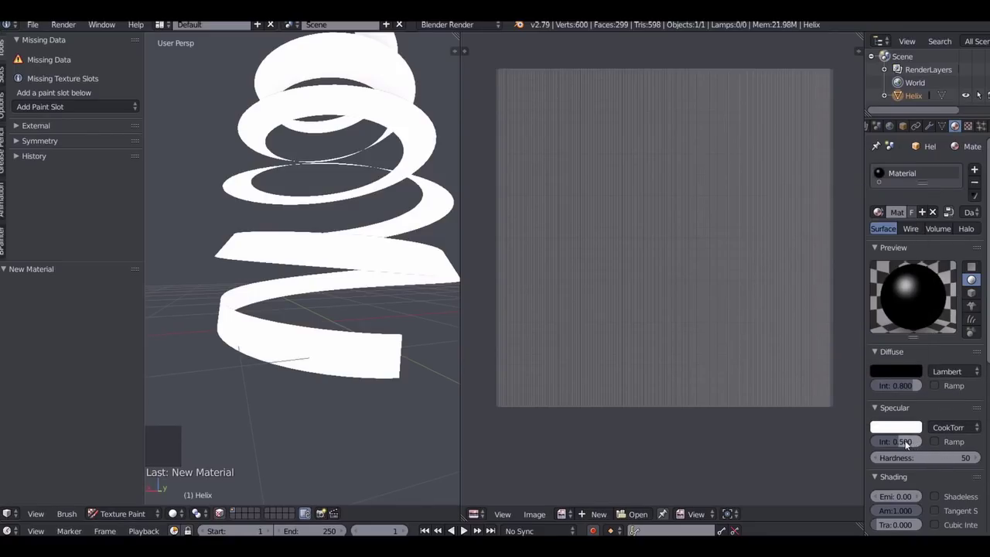
{"action": "left_click_drag", "start_coordinate": [911, 442], "coordinate": [869, 443]}
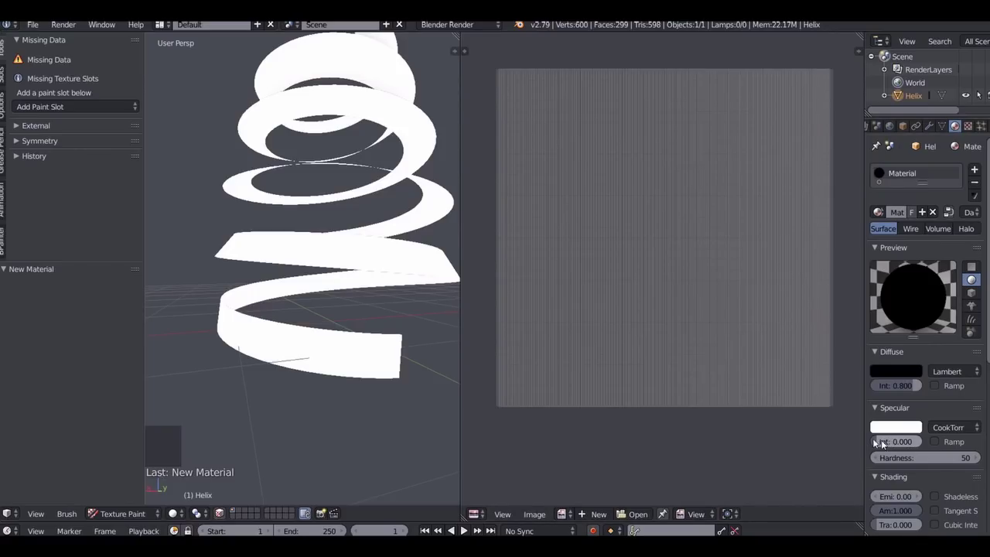
{"action": "left_click", "coordinate": [914, 384]}
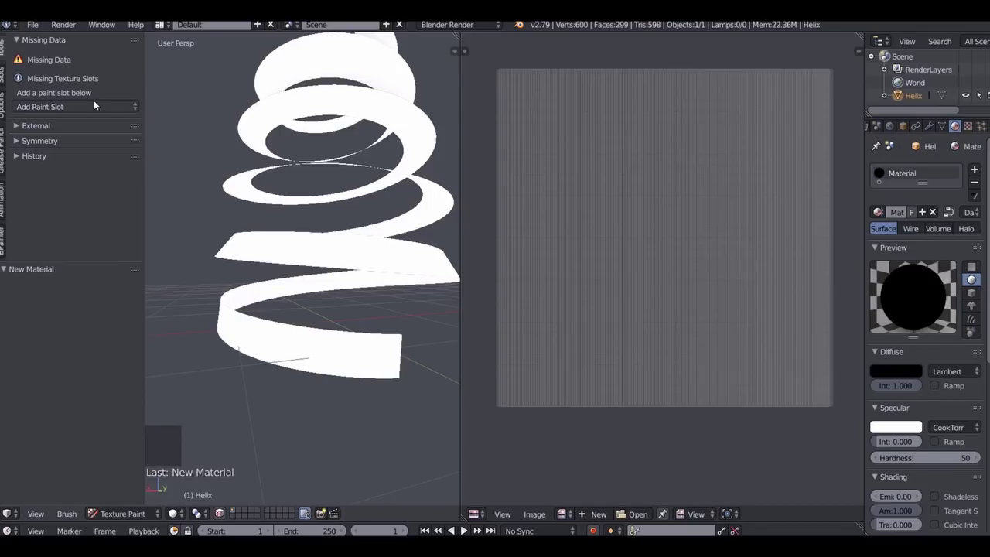
- Add a 1024×1024 Diffuse Color paint slot filled with fully transparent black
{"action": "left_click", "coordinate": [41, 108]}
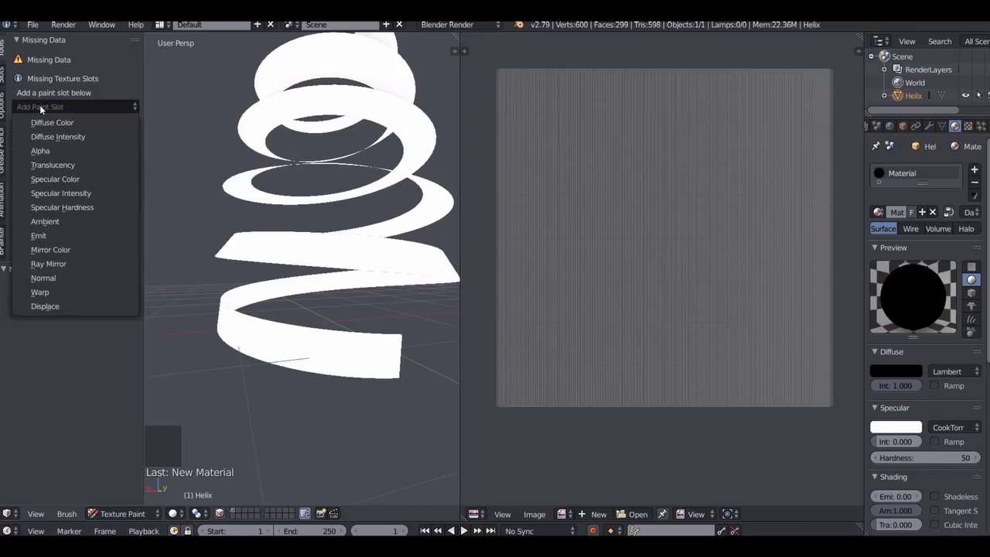
{"action": "left_click", "coordinate": [37, 122]}
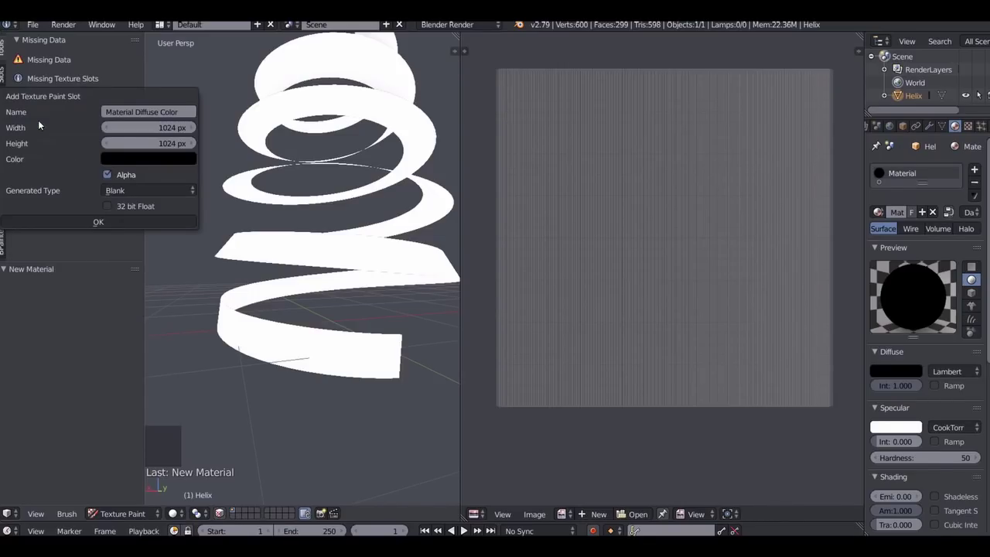
{"action": "left_click", "coordinate": [123, 158]}
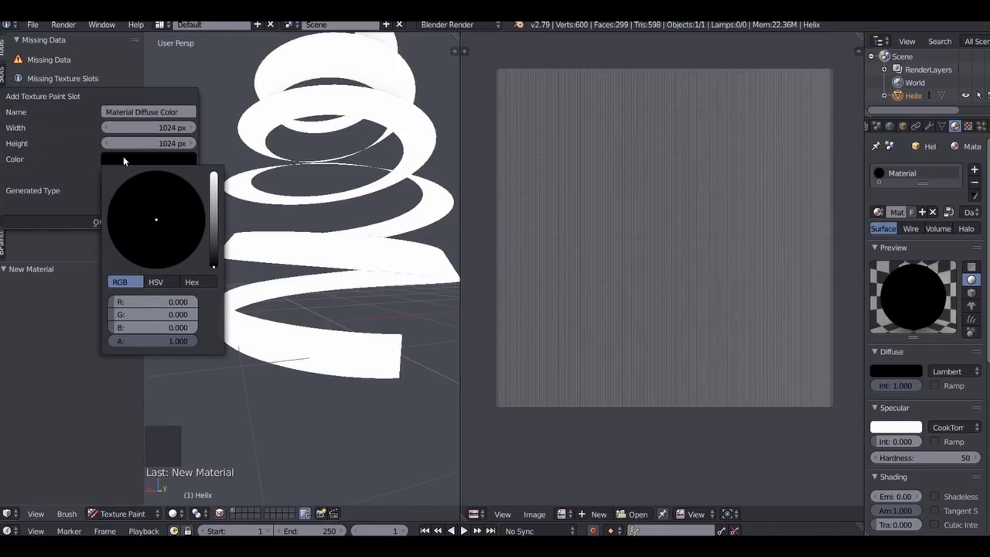
{"action": "left_click_drag", "start_coordinate": [176, 339], "coordinate": [76, 330]}
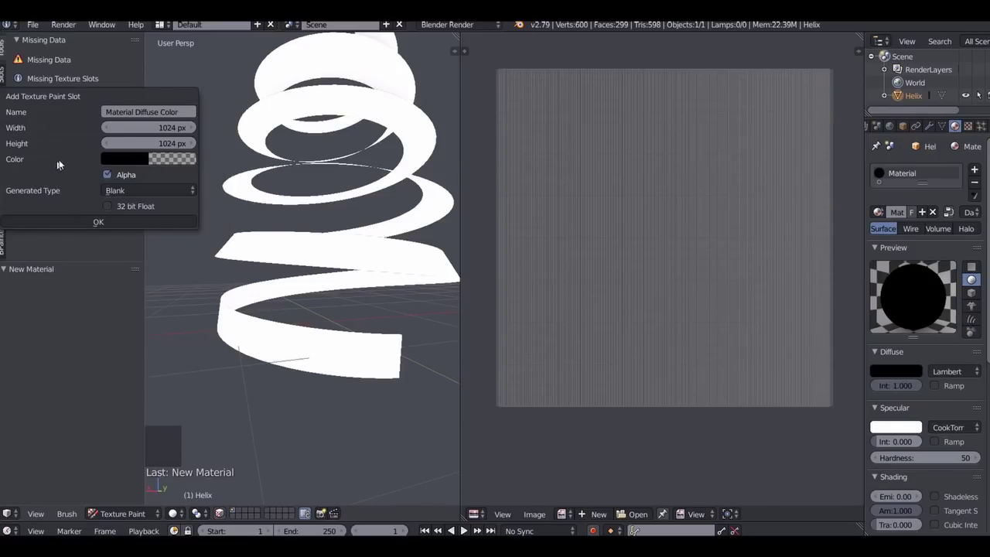
{"action": "left_click", "coordinate": [165, 159]}
{"action": "left_click", "coordinate": [88, 223]}
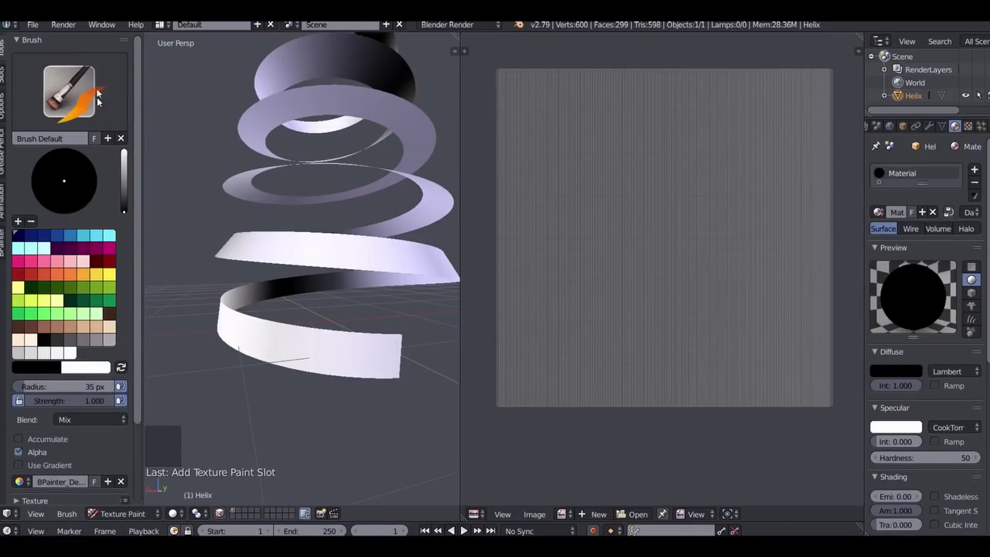
- Pick the F Fill brush and set its colour to white
{"action": "left_click", "coordinate": [70, 91]}
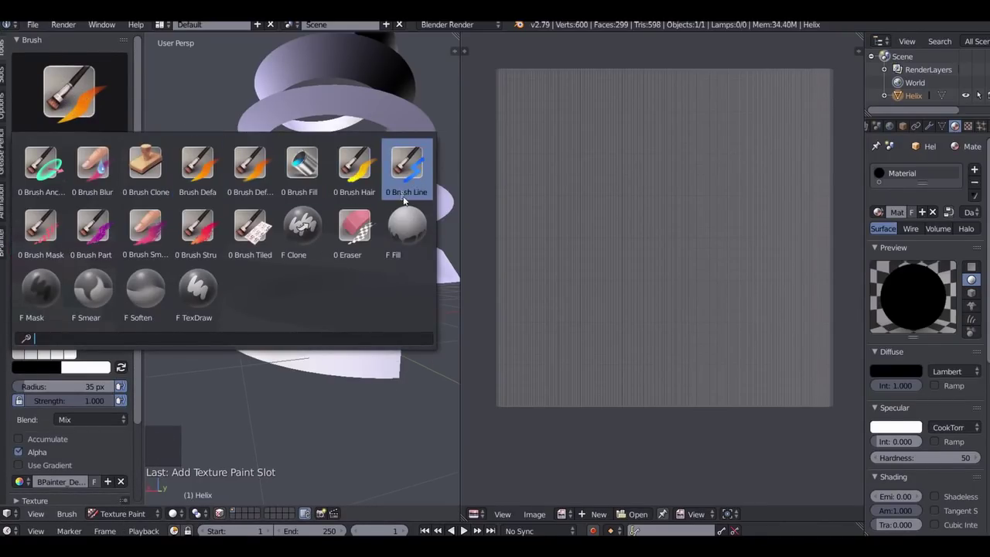
{"action": "left_click", "coordinate": [408, 232]}
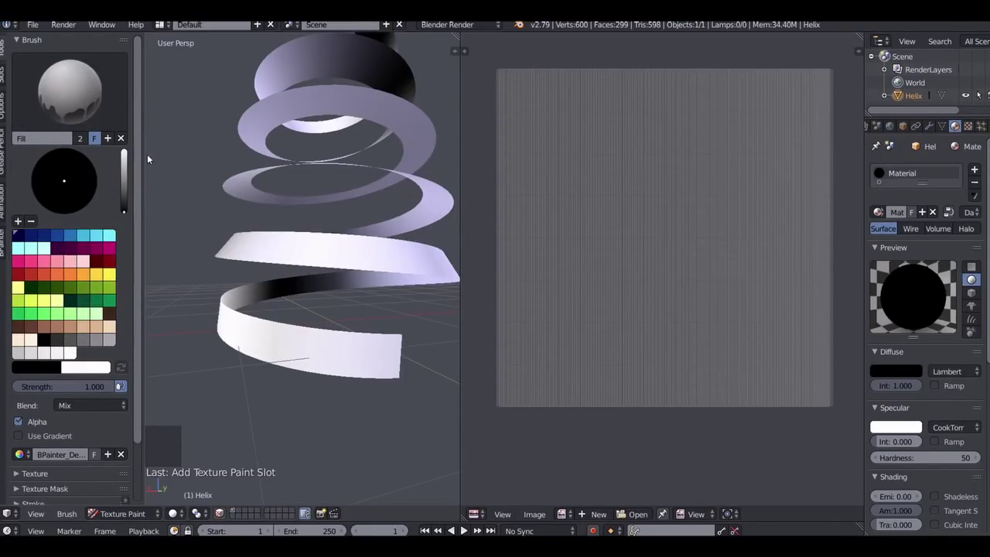
{"action": "left_click_drag", "start_coordinate": [144, 153], "coordinate": [179, 153]}
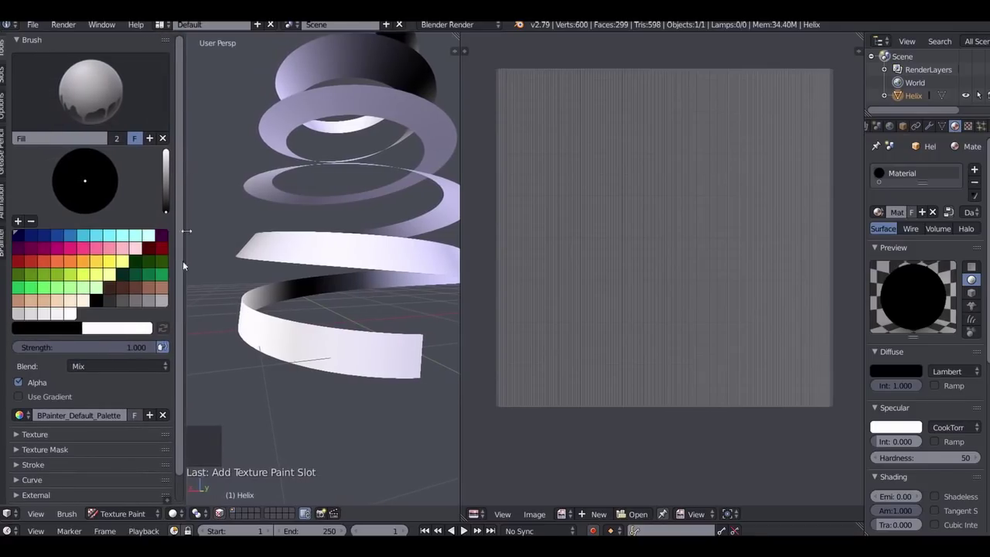
{"action": "left_click", "coordinate": [70, 313]}
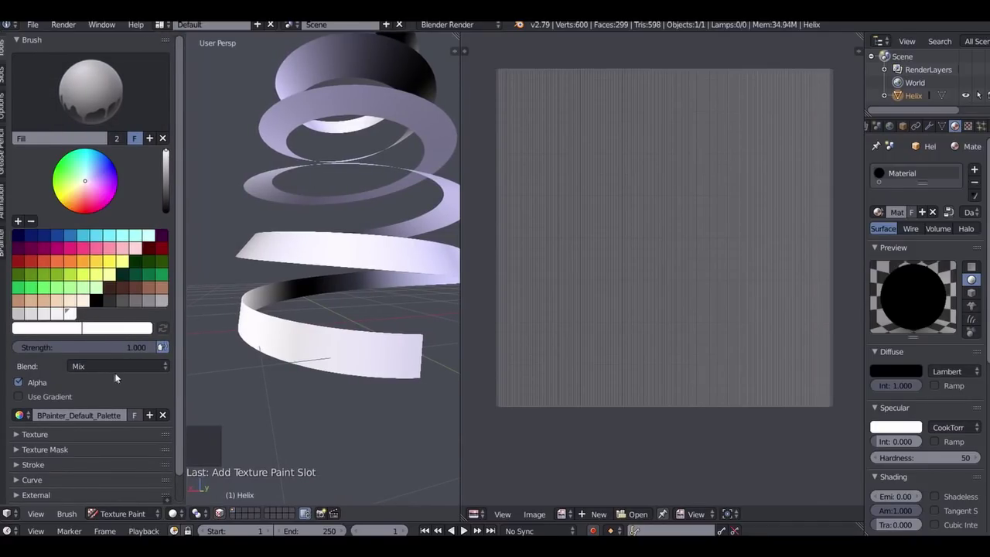
- Lower the Fill brush's stroke spacing from 10% to 1%
{"action": "scroll", "coordinate": [116, 372], "scroll_direction": "down", "scroll_amount": 1}
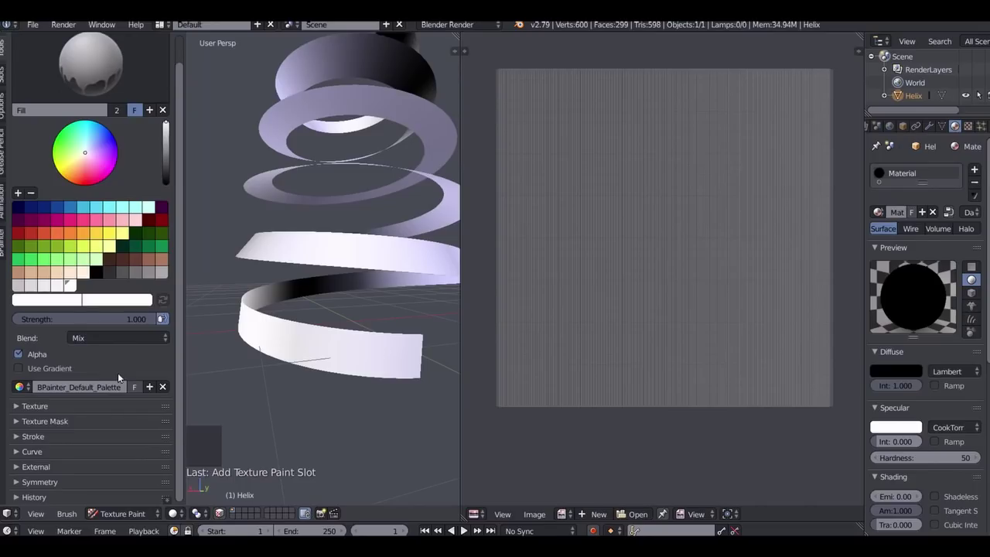
{"action": "left_click", "coordinate": [67, 436]}
{"action": "scroll", "coordinate": [69, 433], "scroll_direction": "down", "scroll_amount": 4}
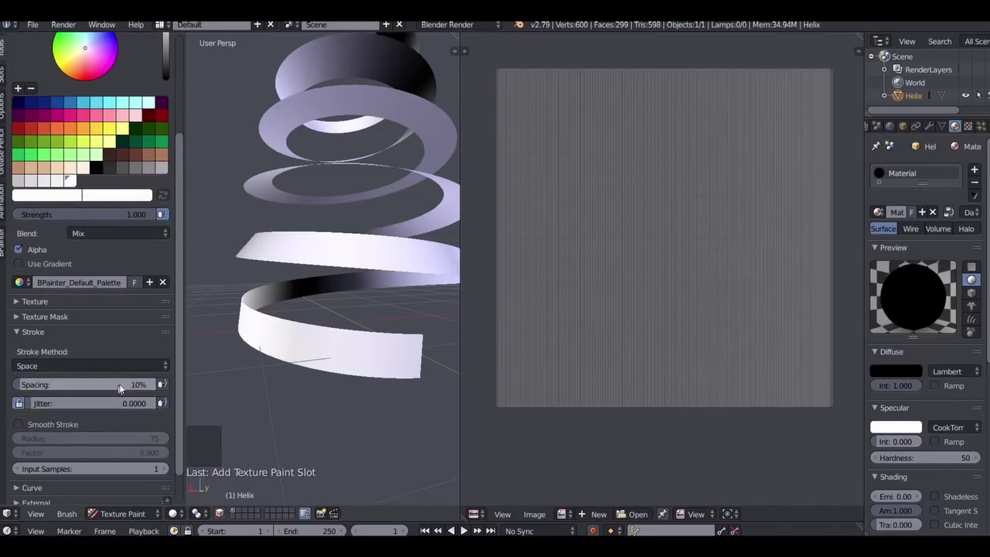
{"action": "left_click_drag", "start_coordinate": [114, 382], "coordinate": [85, 385]}
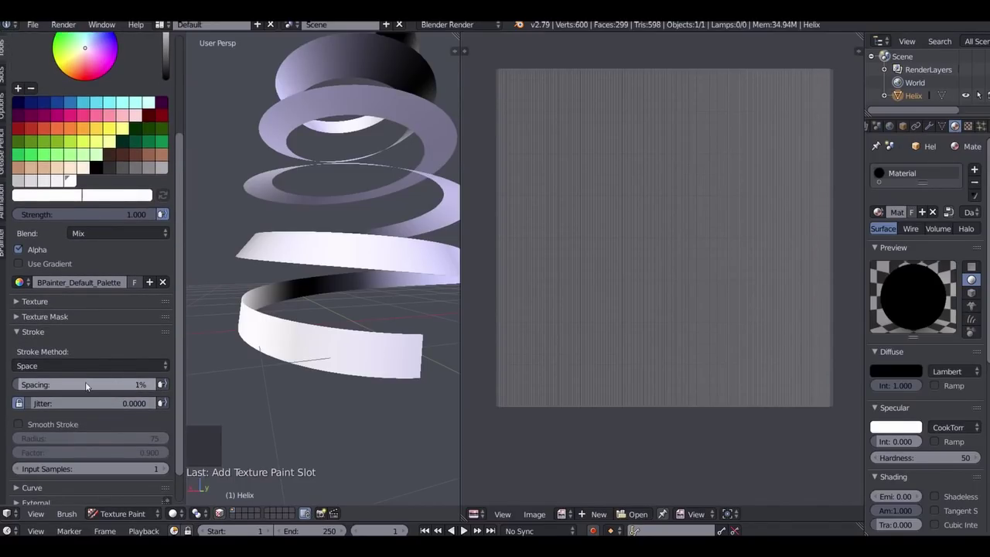
{"action": "left_click", "coordinate": [38, 331]}
{"action": "scroll", "coordinate": [79, 354], "scroll_direction": "up", "scroll_amount": 3}
{"action": "scroll", "coordinate": [80, 353], "scroll_direction": "up", "scroll_amount": 1}
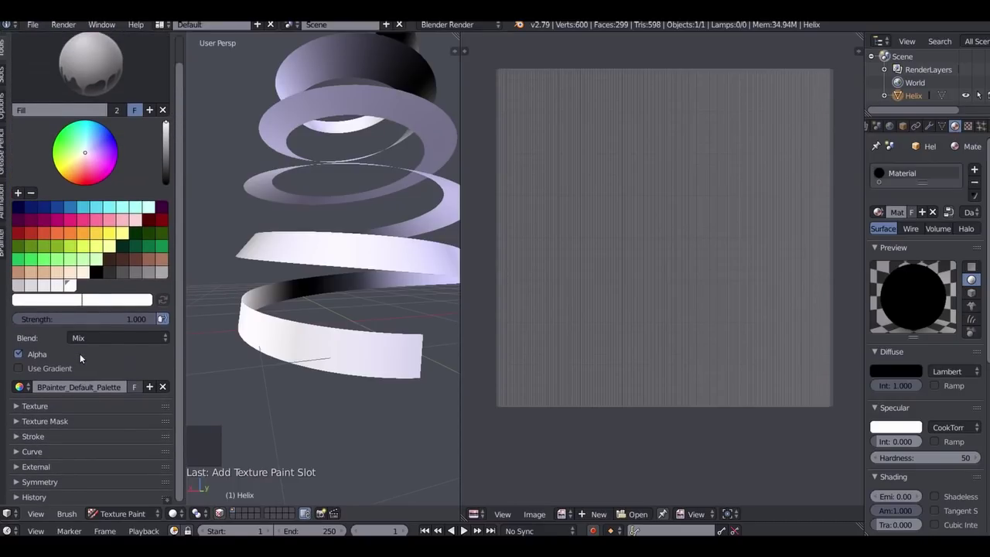
- Enable the face selection mask and paint the ribbon's lower end face white
{"action": "left_click", "coordinate": [219, 514]}
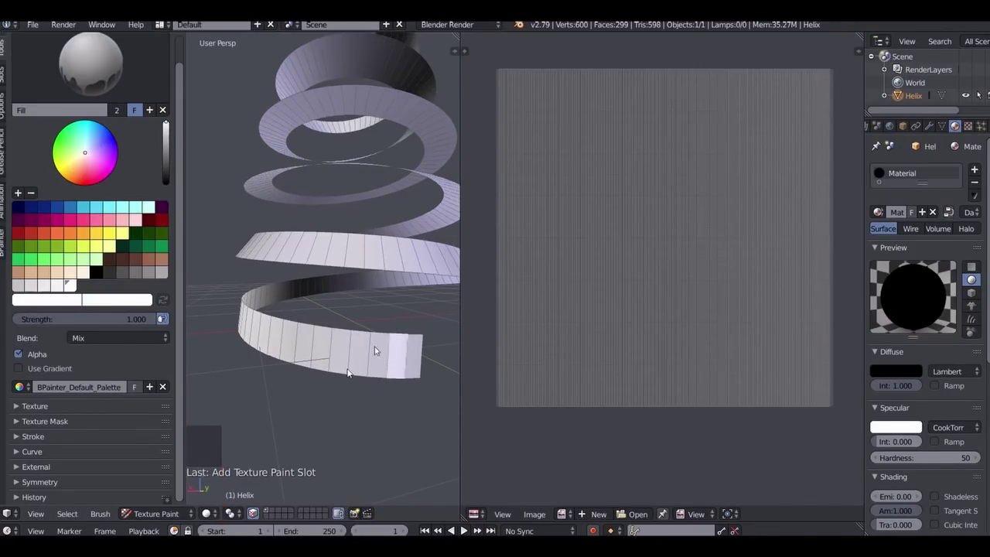
{"action": "middle_click_drag", "start_coordinate": [392, 335], "coordinate": [358, 354]}
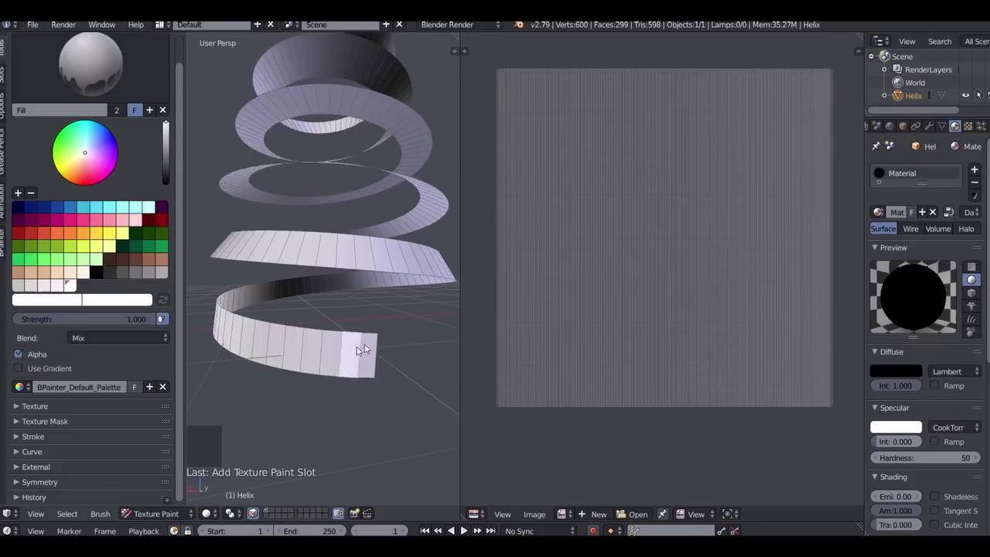
{"action": "mouse_move", "coordinate": [353, 350]}
{"action": "left_mouse_down"}
{"action": "mouse_move", "coordinate": [348, 386]}
{"action": "mouse_move", "coordinate": [355, 327]}
{"action": "mouse_move", "coordinate": [348, 370]}
{"action": "mouse_move", "coordinate": [348, 329]}
{"action": "left_mouse_up"}
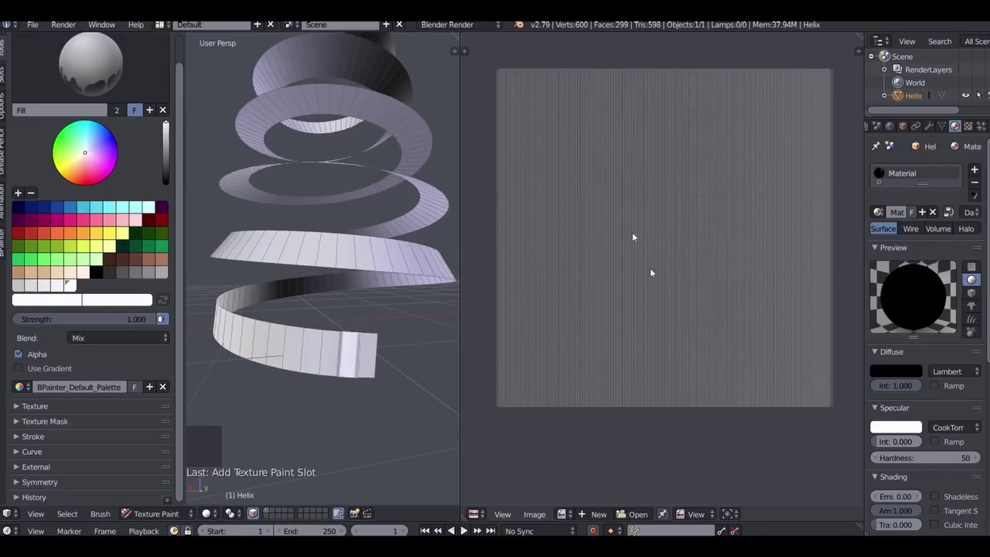
- Browse to the 'Material Diffuse Color' image and frame it to fill the editor
{"action": "left_click", "coordinate": [563, 516]}
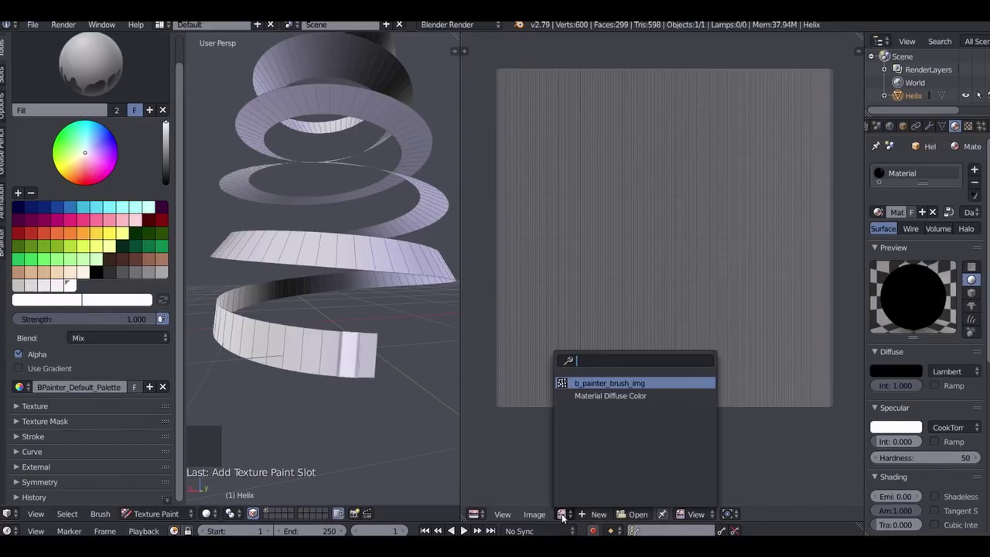
{"action": "left_click", "coordinate": [562, 518]}
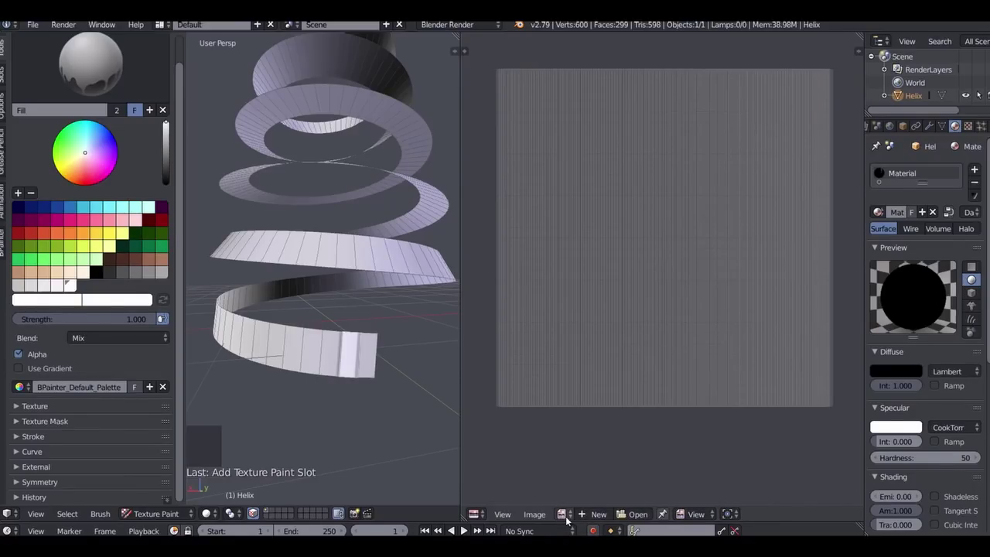
{"action": "left_click", "coordinate": [566, 517]}
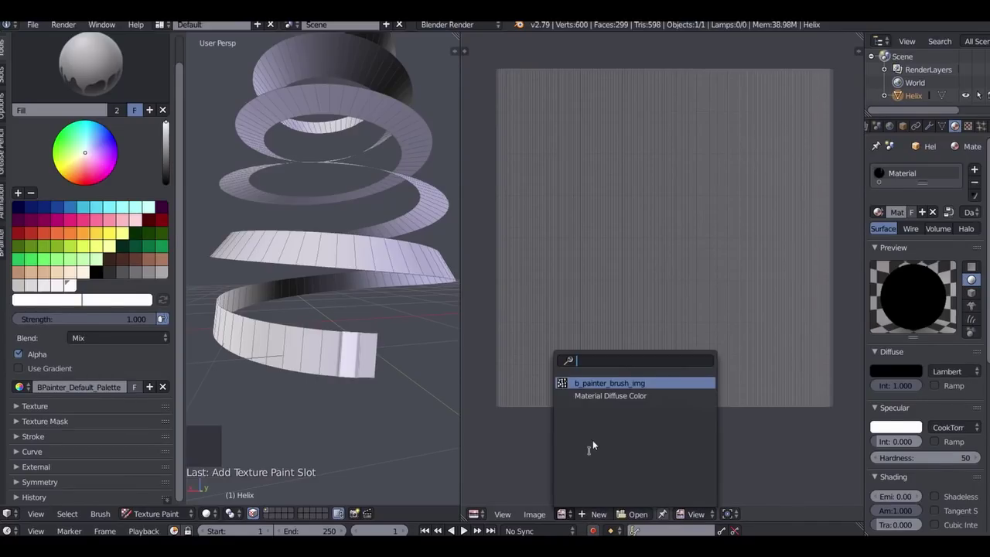
{"action": "left_click", "coordinate": [593, 397]}
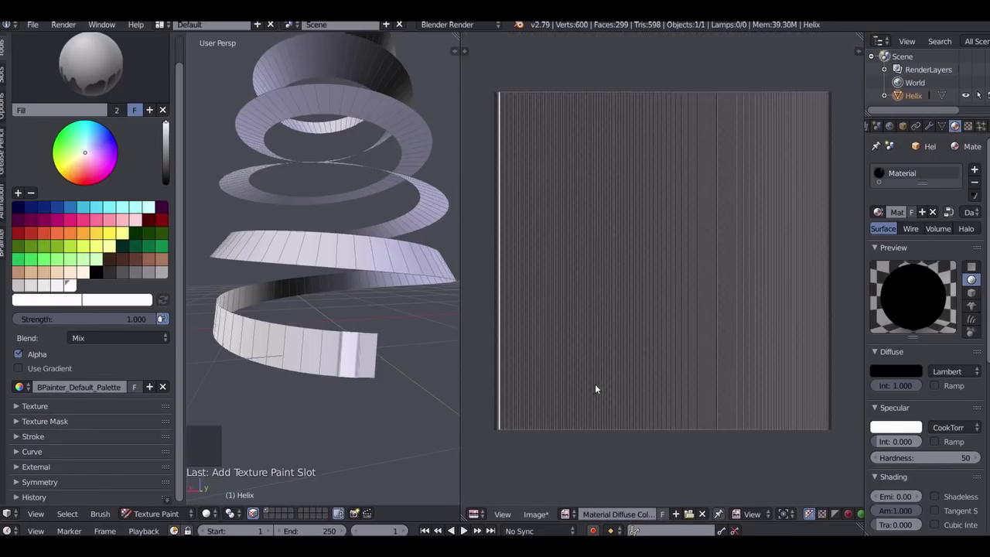
{"action": "middle_click_drag", "start_coordinate": [595, 384], "coordinate": [659, 383]}
{"action": "scroll", "coordinate": [579, 336], "scroll_direction": "up", "scroll_amount": 5}
{"action": "middle_click_drag", "start_coordinate": [579, 339], "coordinate": [641, 404]}
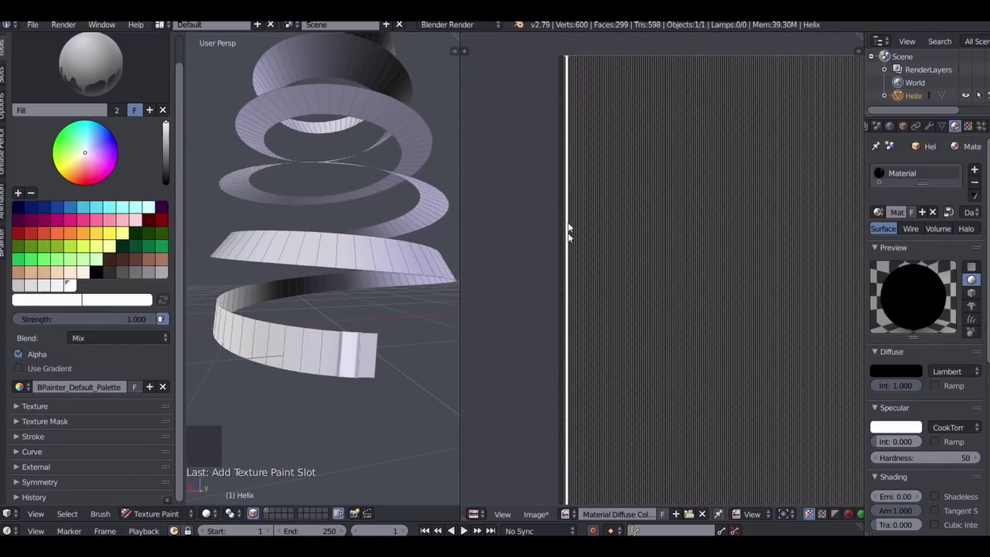
{"action": "scroll", "coordinate": [565, 337], "scroll_direction": "down", "scroll_amount": 2}
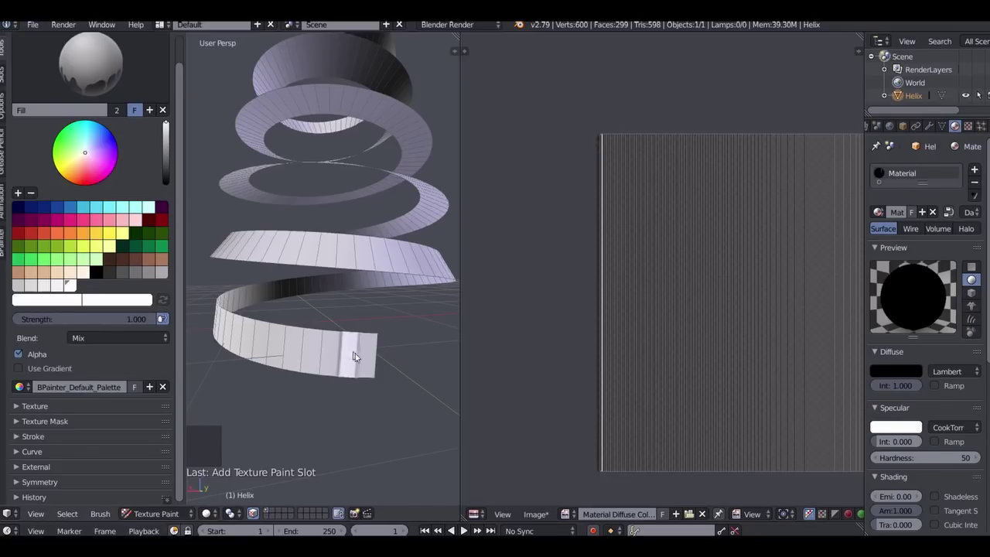
- Paint four dabs onto the helix's lower band, then zoom the views to inspect
{"action": "key", "text": "Tab"}
{"action": "key", "text": "Tab"}
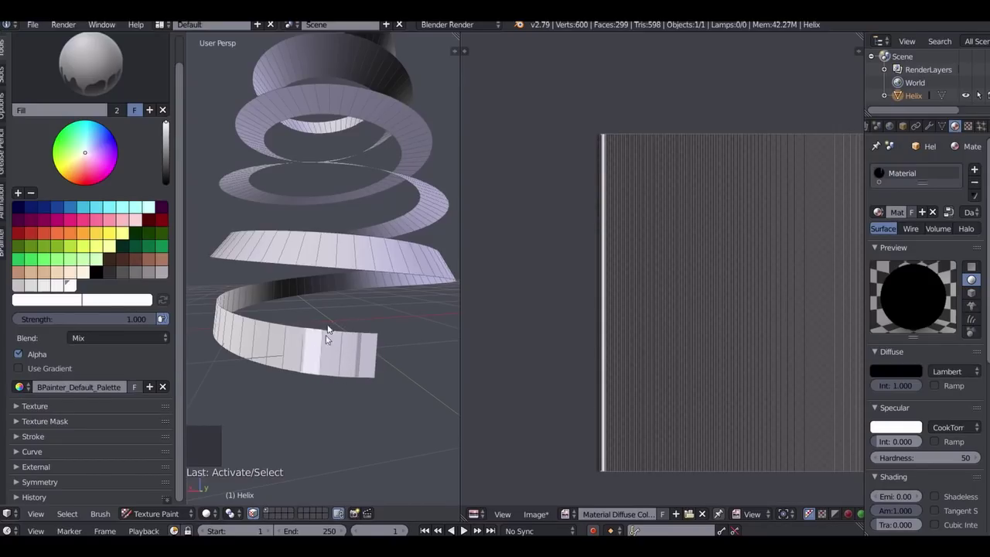
{"action": "middle_click_drag", "start_coordinate": [332, 394], "coordinate": [338, 349]}
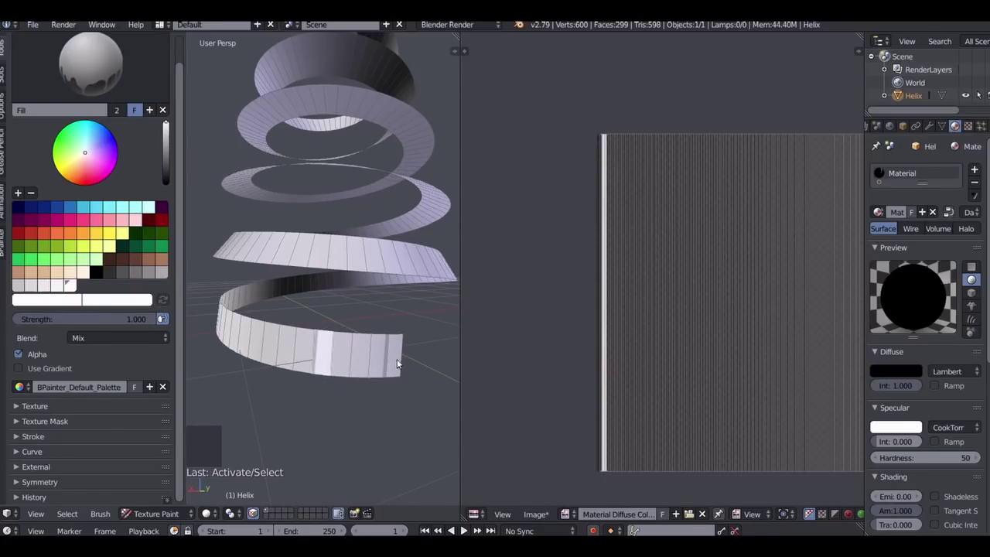
{"action": "left_click", "coordinate": [343, 354]}
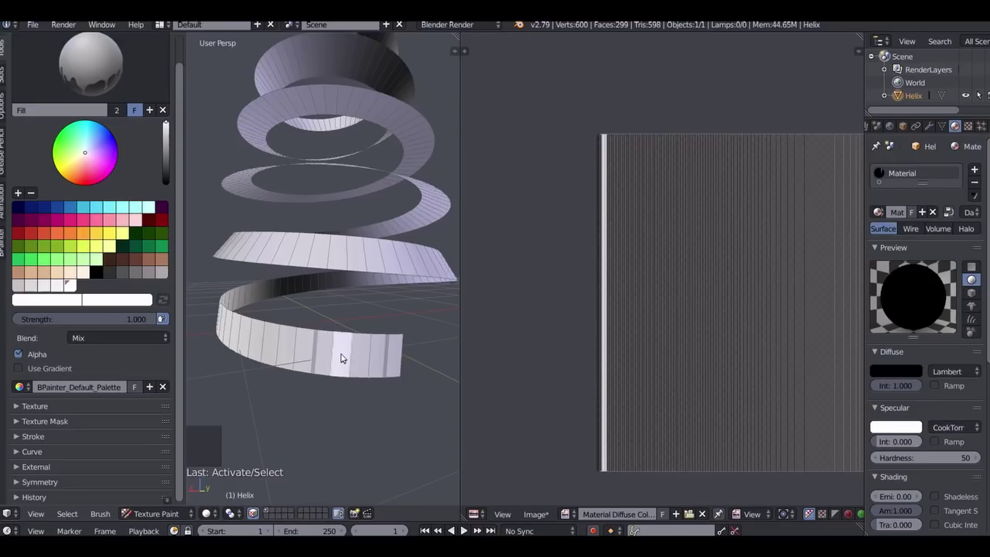
{"action": "left_click", "coordinate": [357, 356]}
{"action": "left_click", "coordinate": [338, 359]}
{"action": "left_click", "coordinate": [332, 358]}
{"action": "scroll", "coordinate": [693, 259], "scroll_direction": "up", "scroll_amount": 3}
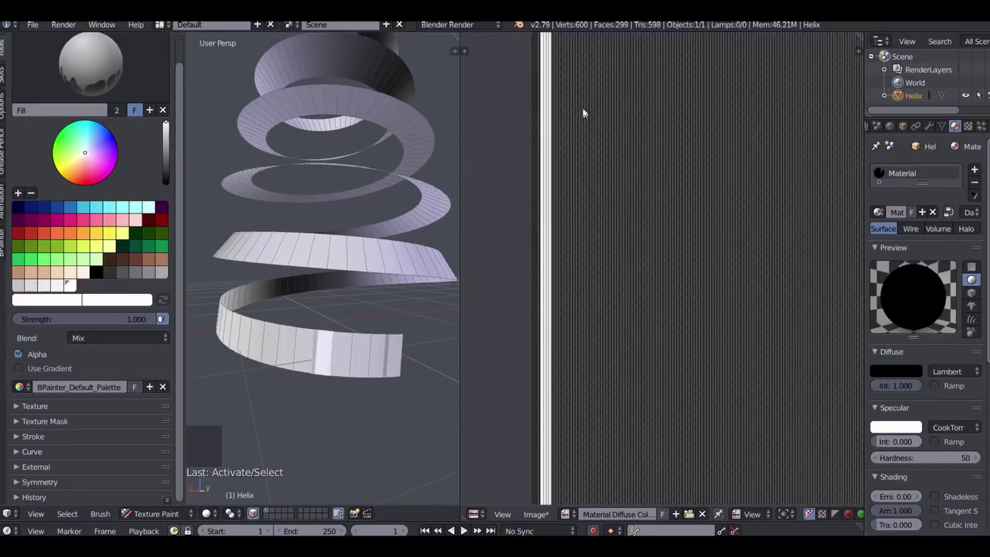
{"action": "scroll", "coordinate": [552, 424], "scroll_direction": "down", "scroll_amount": 2}
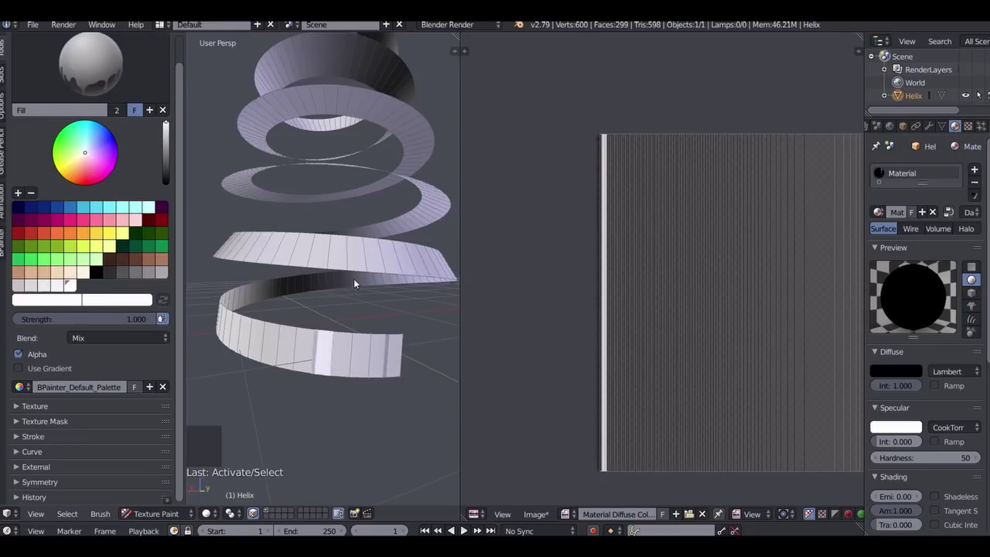
{"action": "scroll", "coordinate": [370, 244], "scroll_direction": "down", "scroll_amount": 2}
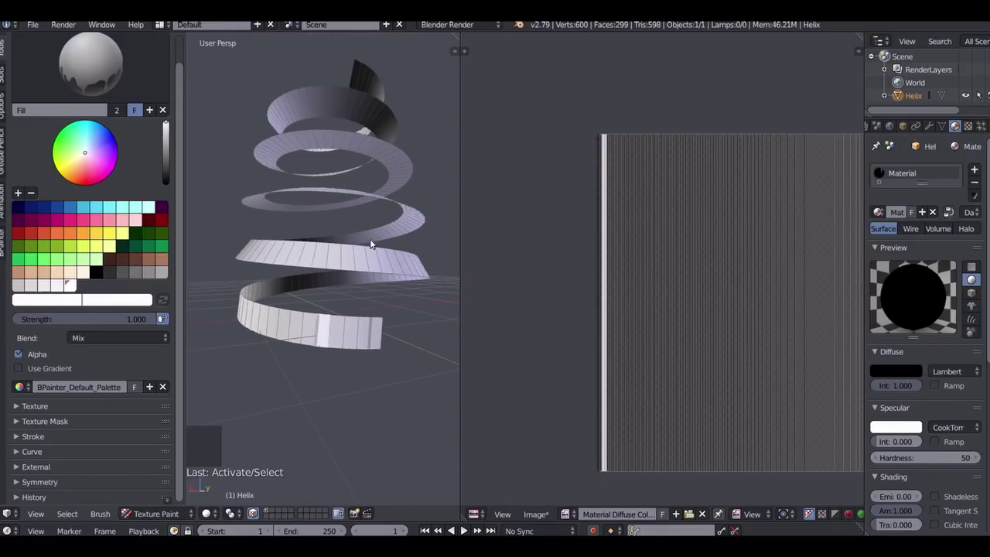
{"action": "scroll", "coordinate": [370, 244], "scroll_direction": "up", "scroll_amount": 1}
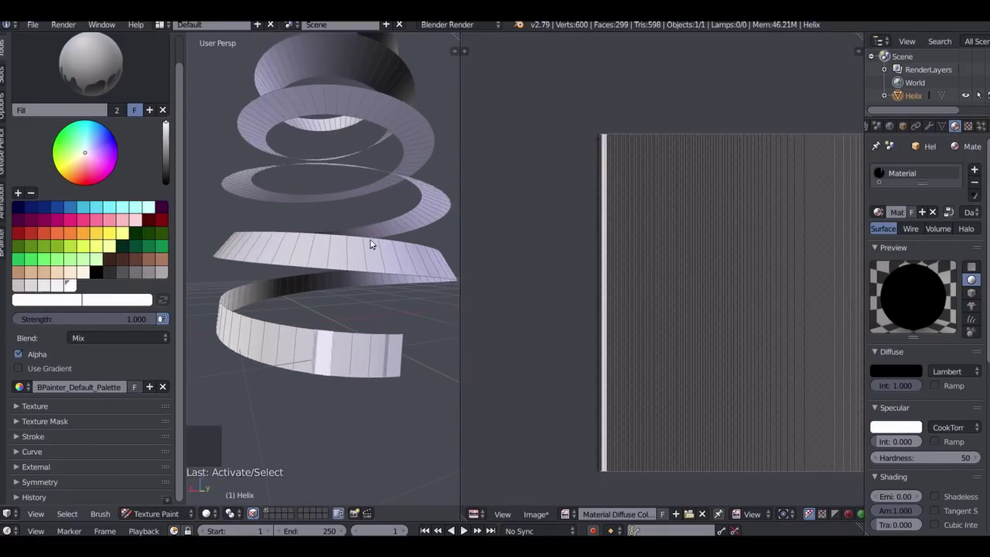
{"action": "scroll", "coordinate": [375, 252], "scroll_direction": "down", "scroll_amount": 4}
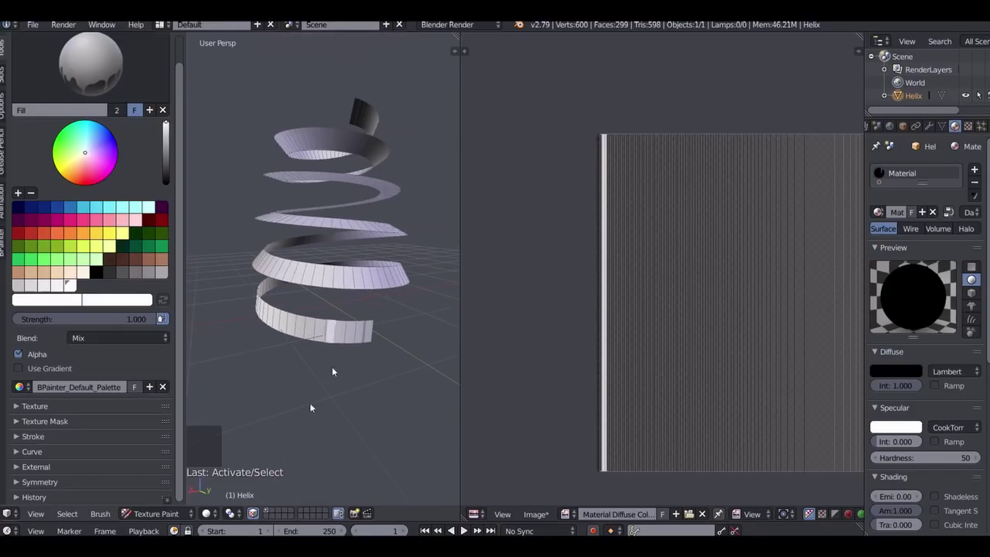
- Return to Object Mode, add a Hemi lamp raised along Z, and reselect the helix
{"action": "left_click", "coordinate": [189, 513]}
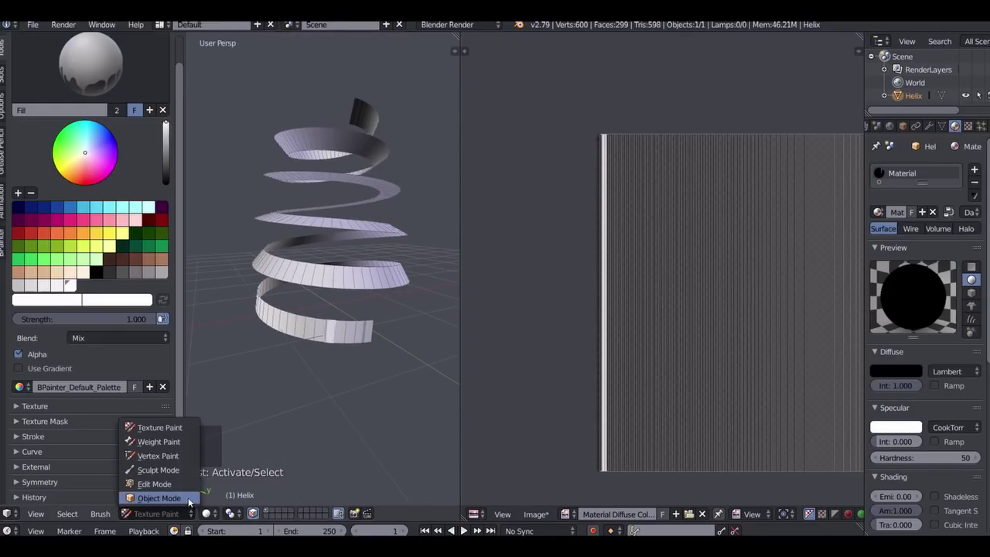
{"action": "left_click", "coordinate": [188, 497]}
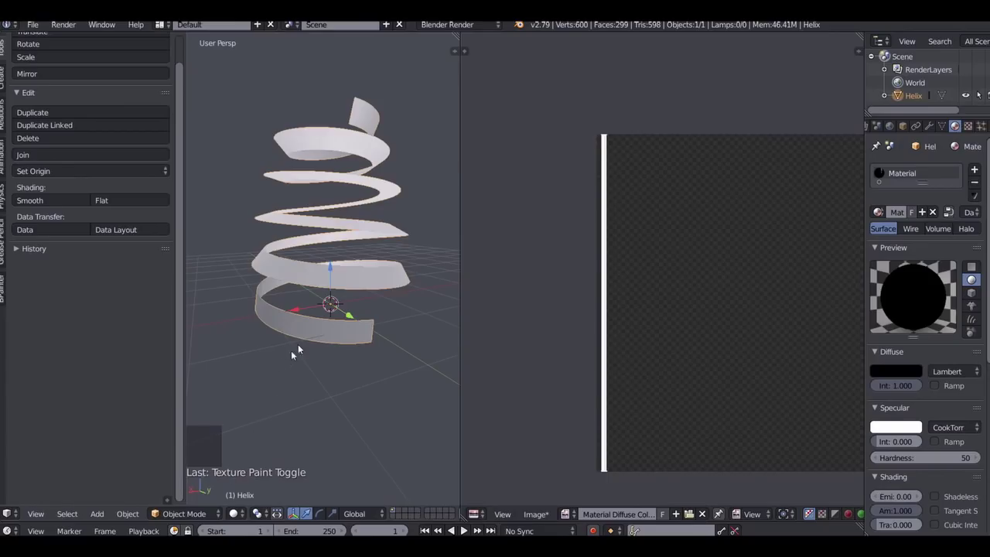
{"action": "key", "text": "shift+a"}
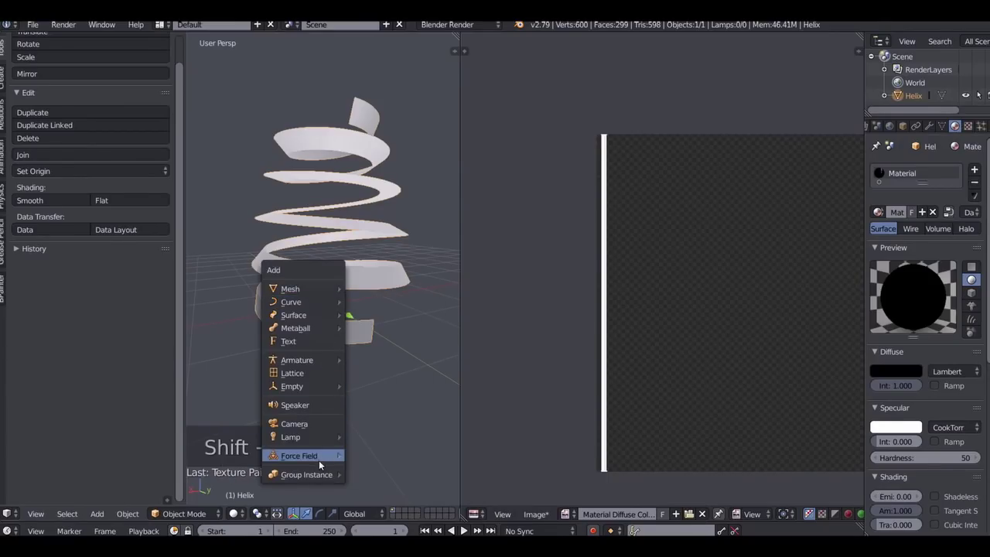
{"action": "mouse_move", "coordinate": [325, 437]}
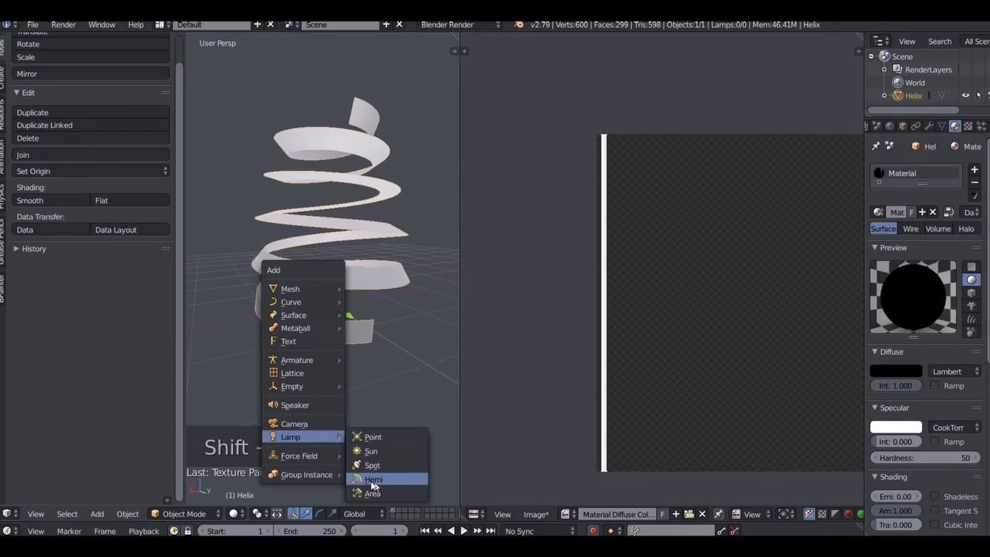
{"action": "left_click", "coordinate": [376, 481]}
{"action": "left_click_drag", "start_coordinate": [332, 270], "coordinate": [332, 272]}
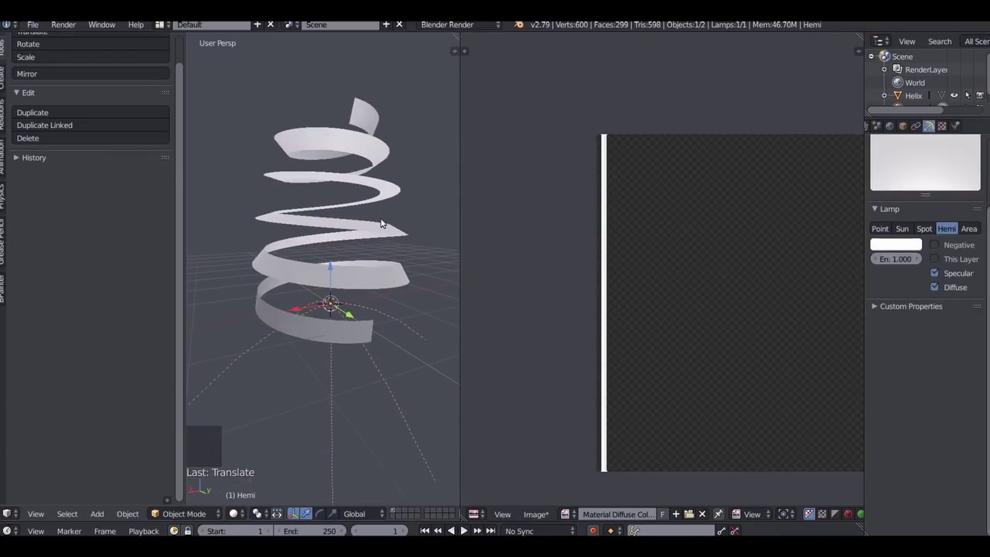
{"action": "middle_click_drag", "start_coordinate": [380, 224], "coordinate": [359, 266]}
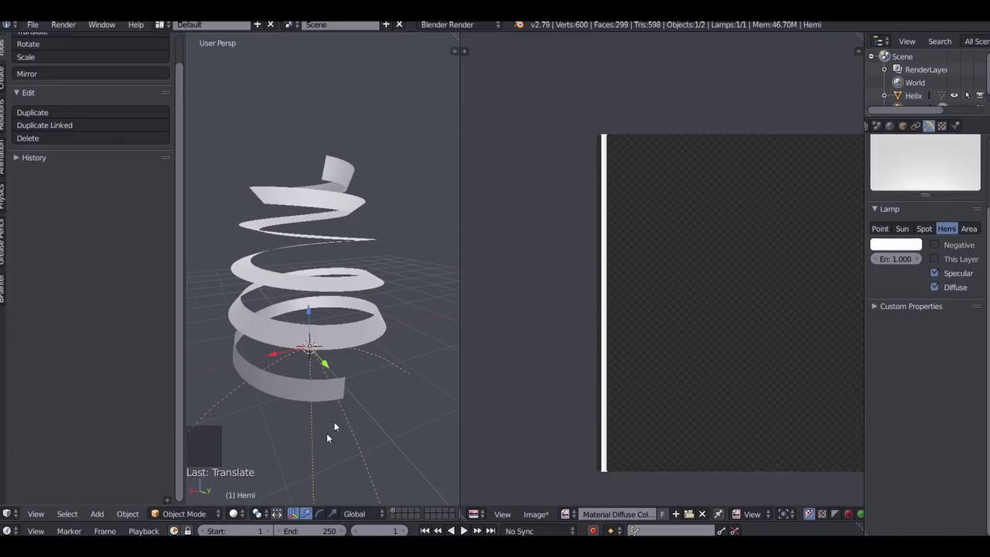
{"action": "right_click", "coordinate": [272, 371]}
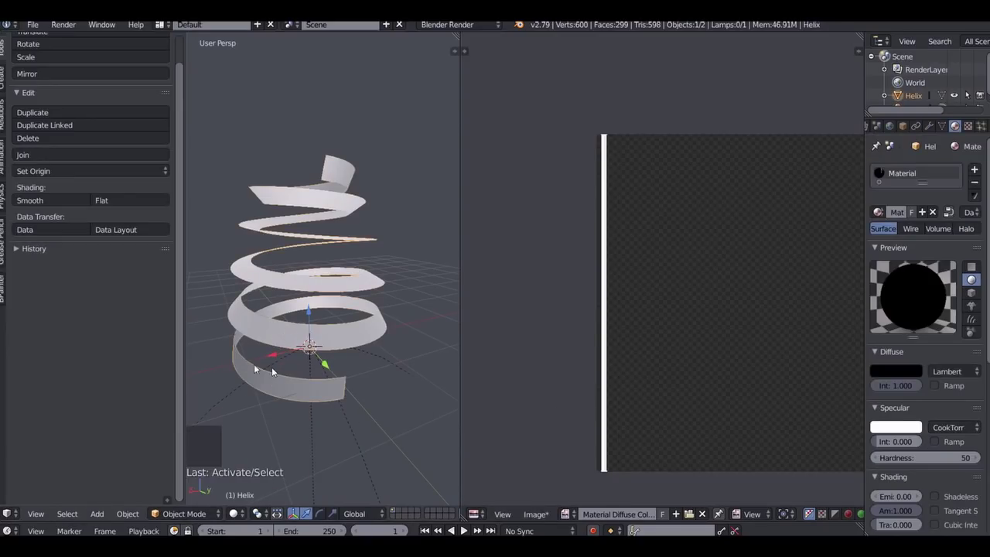
- Switch viewport shading to Material, then enter Edit Mode on the helix
{"action": "left_click", "coordinate": [235, 514]}
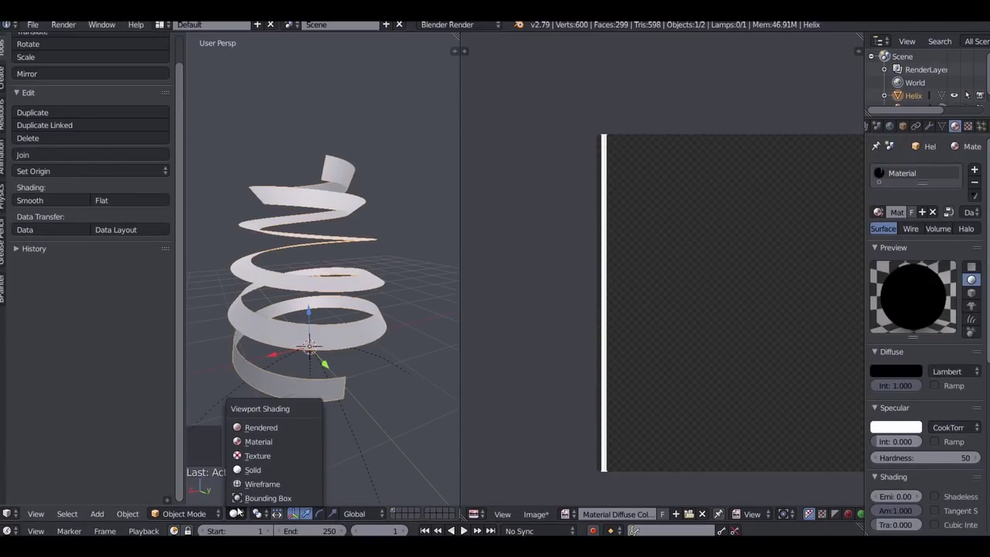
{"action": "left_click", "coordinate": [263, 441]}
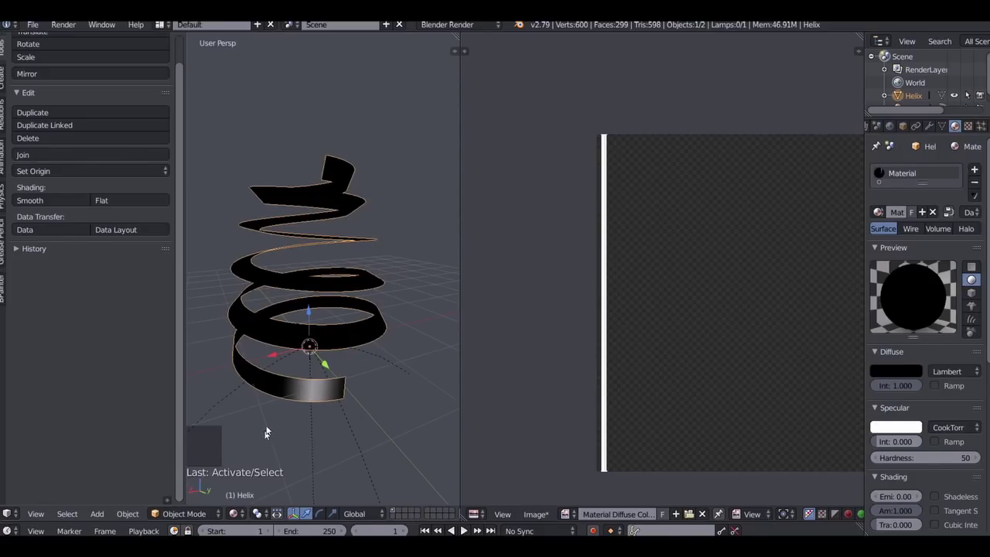
{"action": "middle_click_drag", "start_coordinate": [290, 398], "coordinate": [314, 384], "text": "shift"}
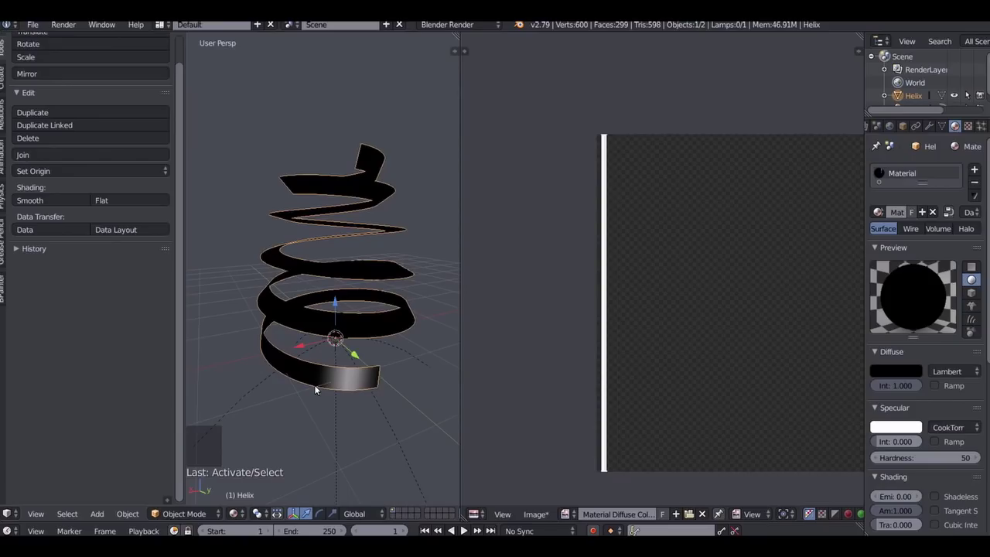
{"action": "key", "text": "Tab"}
{"action": "scroll", "coordinate": [338, 379], "scroll_direction": "up", "scroll_amount": 1}
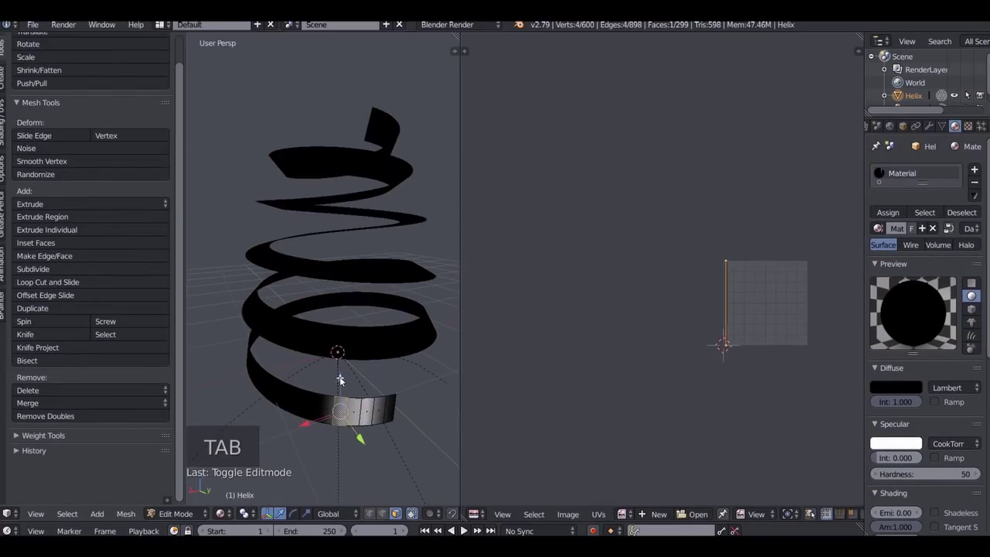
{"action": "scroll", "coordinate": [776, 349], "scroll_direction": "up", "scroll_amount": 2}
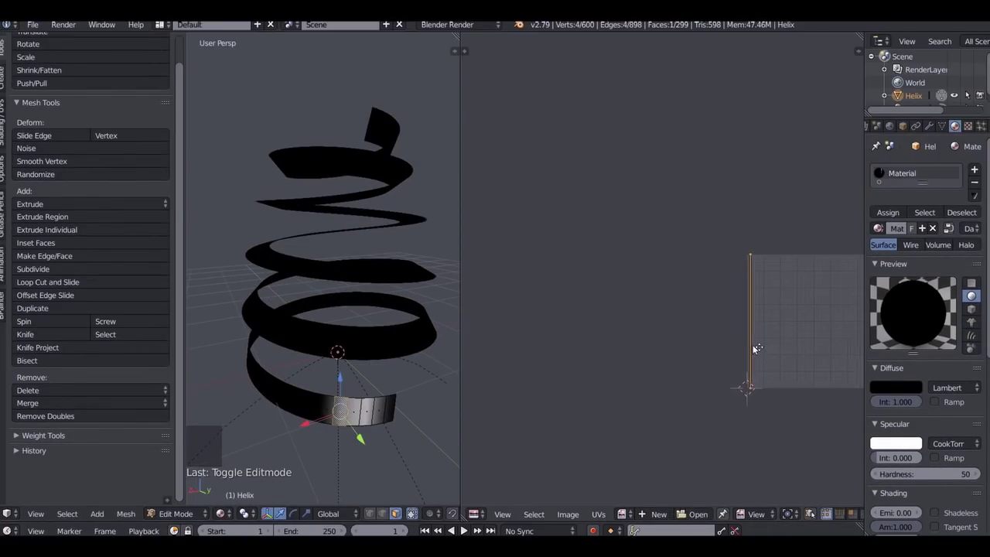
- Select all helix geometry and move its UV strip horizontally along X
{"action": "middle_click_drag", "start_coordinate": [755, 347], "coordinate": [613, 307]}
{"action": "scroll", "coordinate": [617, 304], "scroll_direction": "up", "scroll_amount": 2}
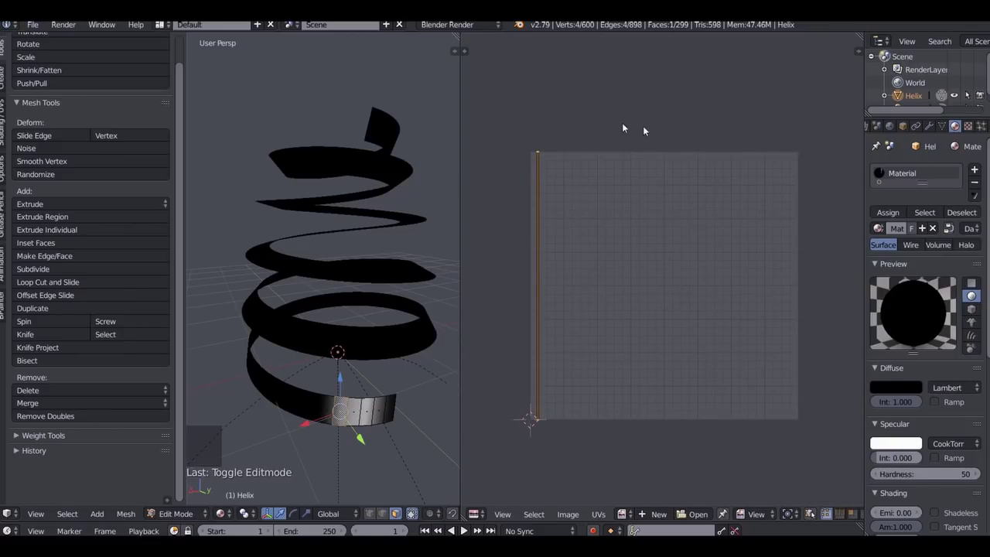
{"action": "key", "text": "a"}
{"action": "key", "text": "a"}
{"action": "key", "text": "a"}
{"action": "key", "text": "a"}
{"action": "key", "text": "a"}
{"action": "key", "text": "a"}
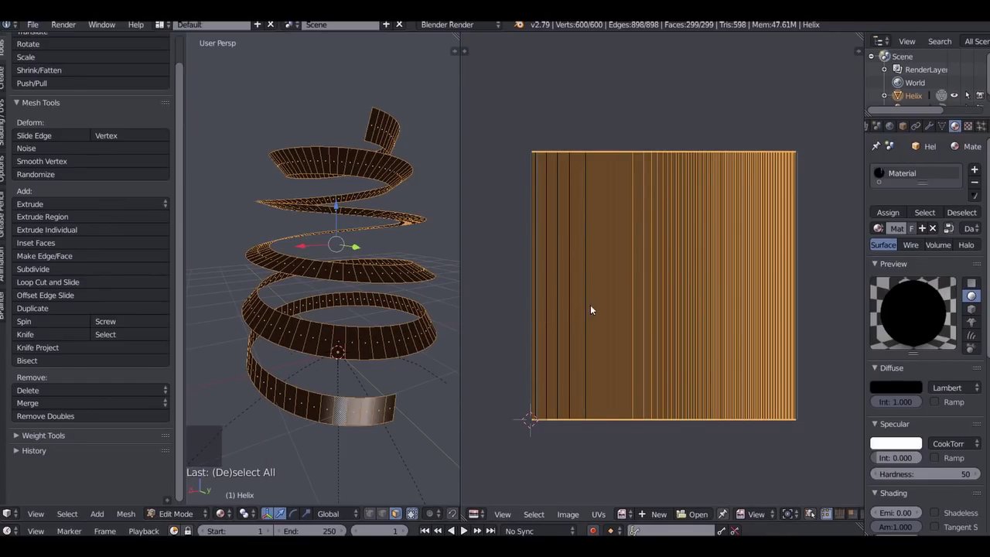
{"action": "middle_click_drag", "start_coordinate": [287, 364], "coordinate": [288, 345]}
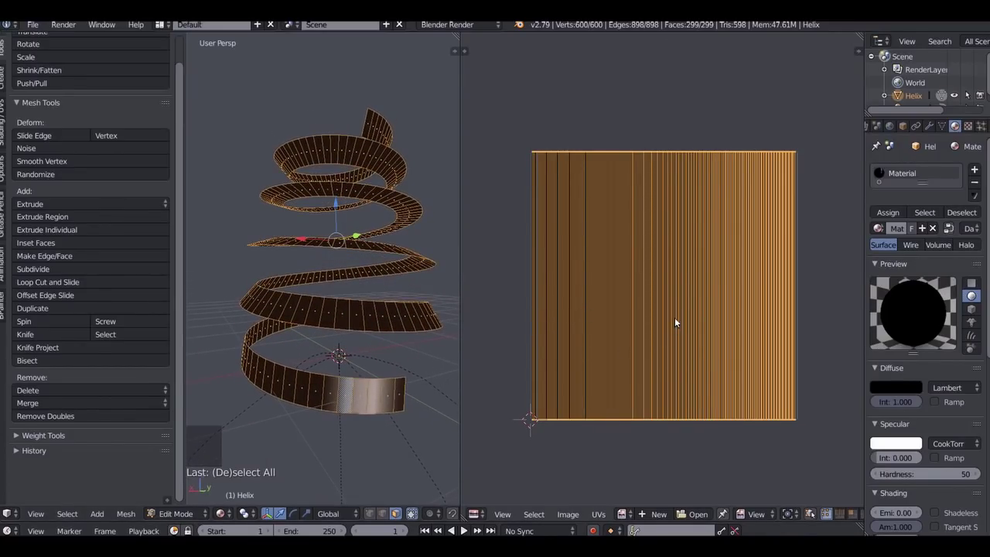
{"action": "key", "text": "g"}
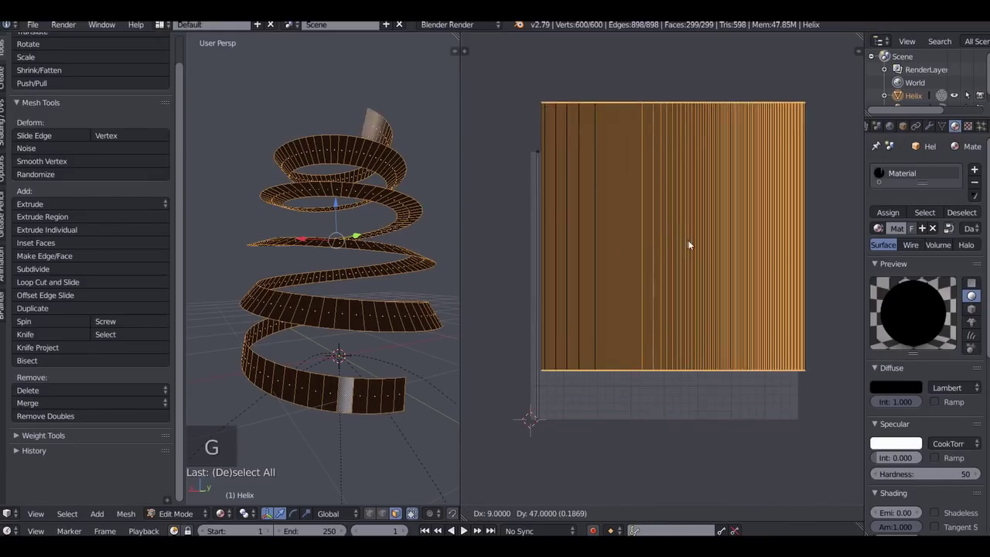
{"action": "key", "text": "x"}
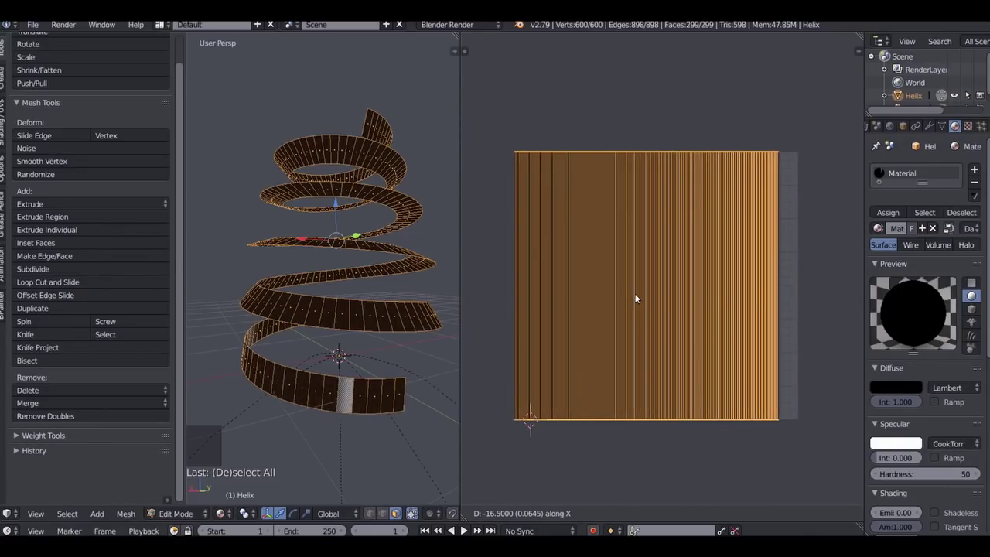
{"action": "right_click", "coordinate": [636, 299]}
{"action": "scroll", "coordinate": [605, 389], "scroll_direction": "up", "scroll_amount": 1}
{"action": "scroll", "coordinate": [605, 383], "scroll_direction": "down", "scroll_amount": 1}
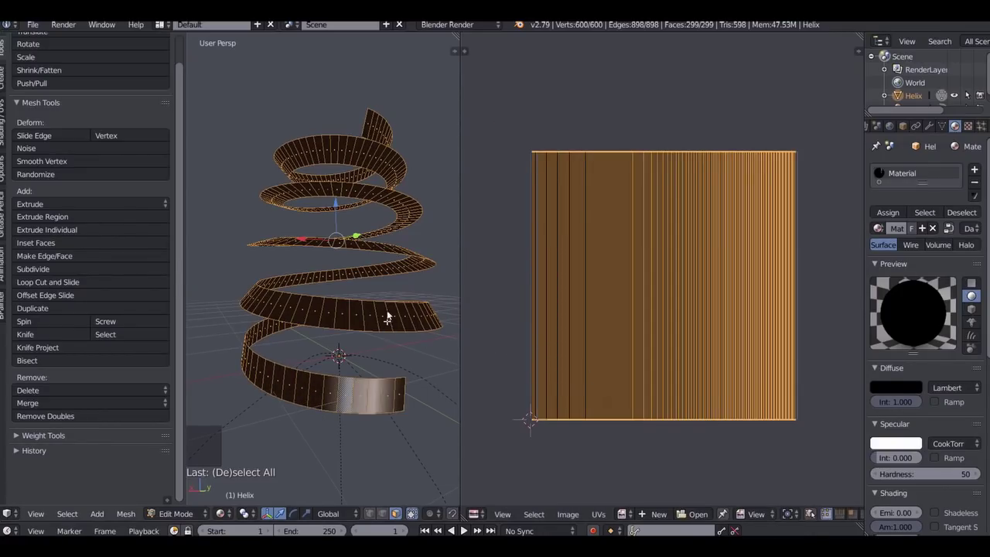
- From Object Mode, export a Wavefront helix.obj with Selection Only to effectstutorial
{"action": "left_click", "coordinate": [175, 514]}
{"action": "left_click", "coordinate": [182, 498]}
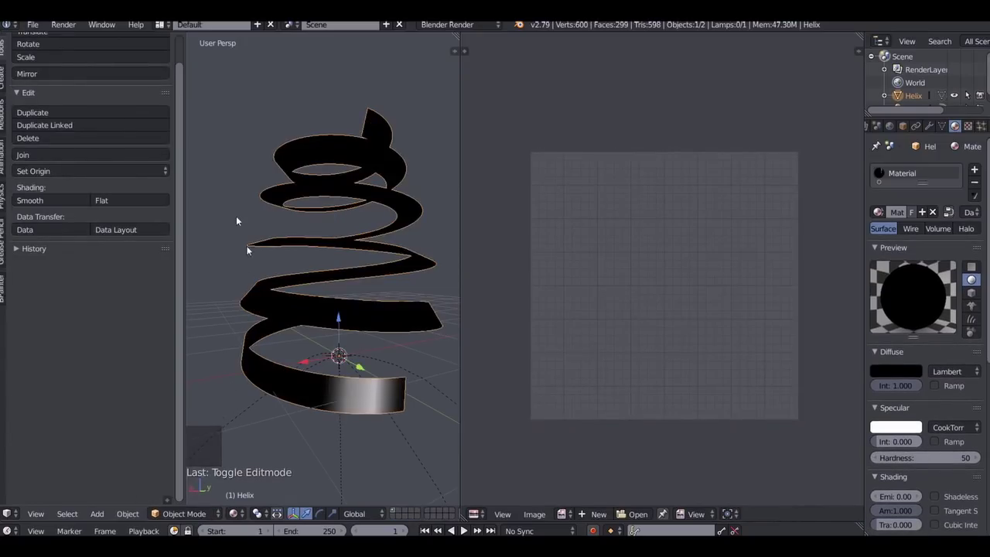
{"action": "left_click", "coordinate": [35, 24]}
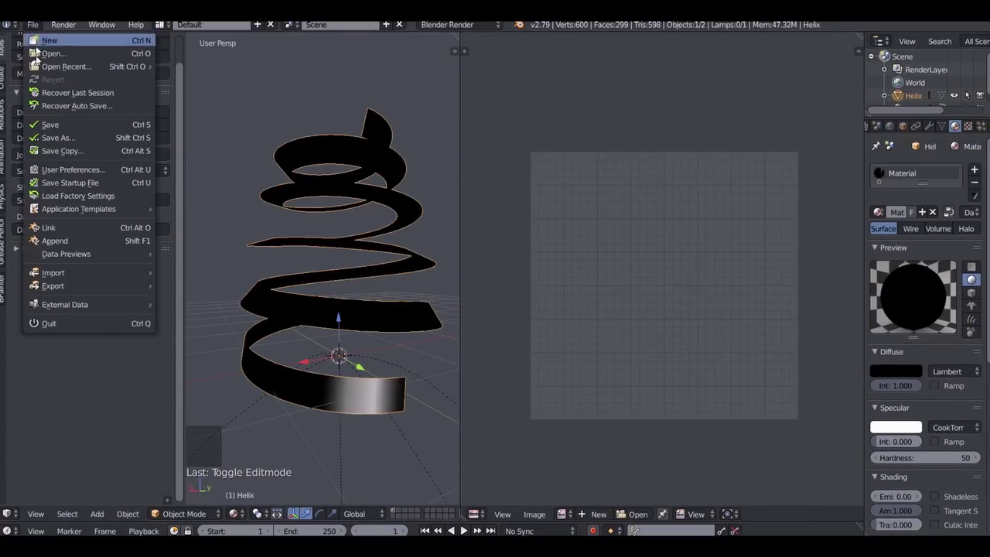
{"action": "mouse_move", "coordinate": [46, 286]}
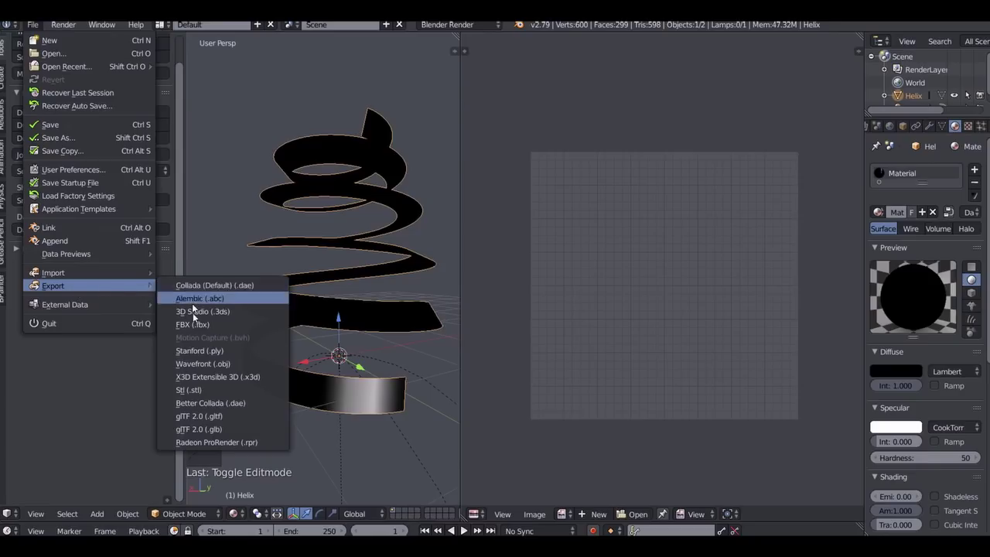
{"action": "left_click", "coordinate": [195, 364]}
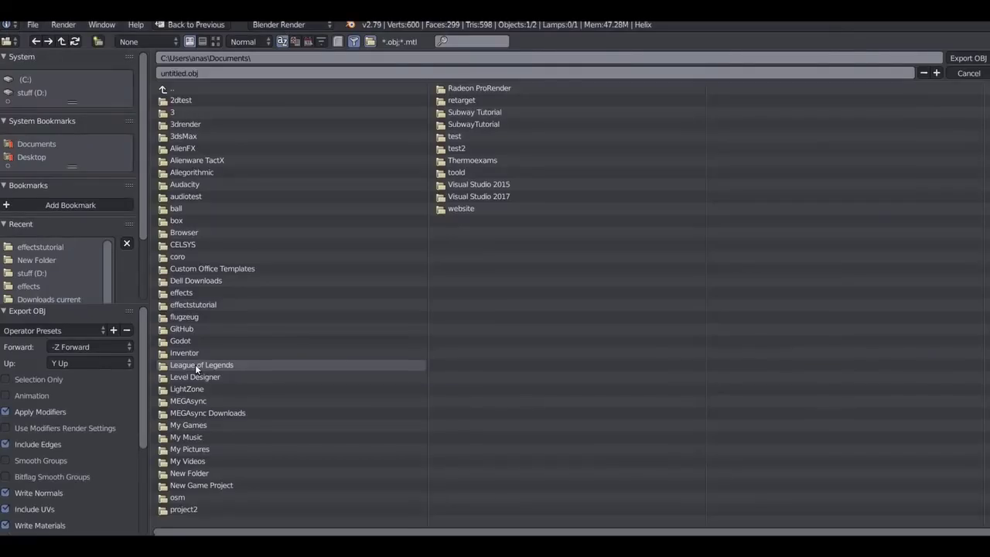
{"action": "left_click", "coordinate": [35, 381]}
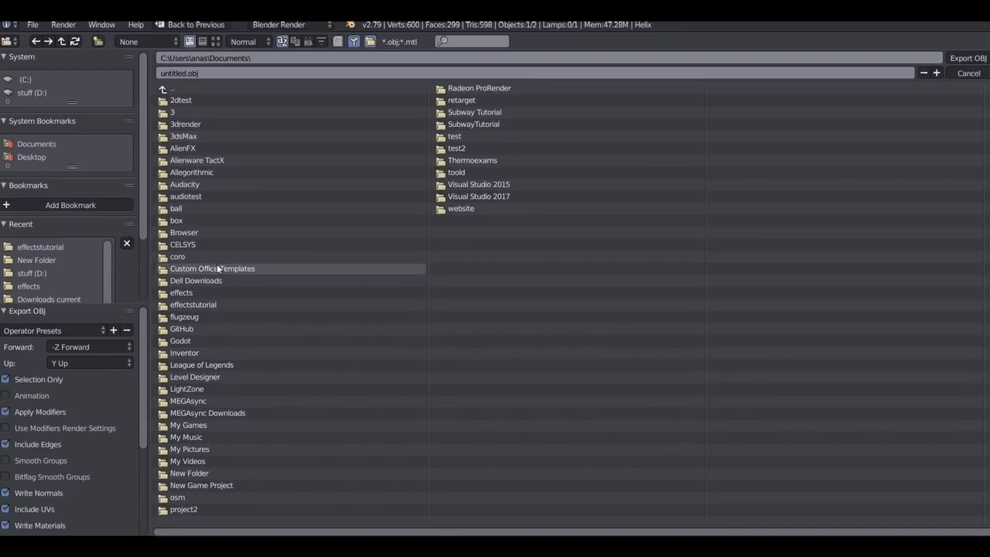
{"action": "left_click", "coordinate": [67, 248]}
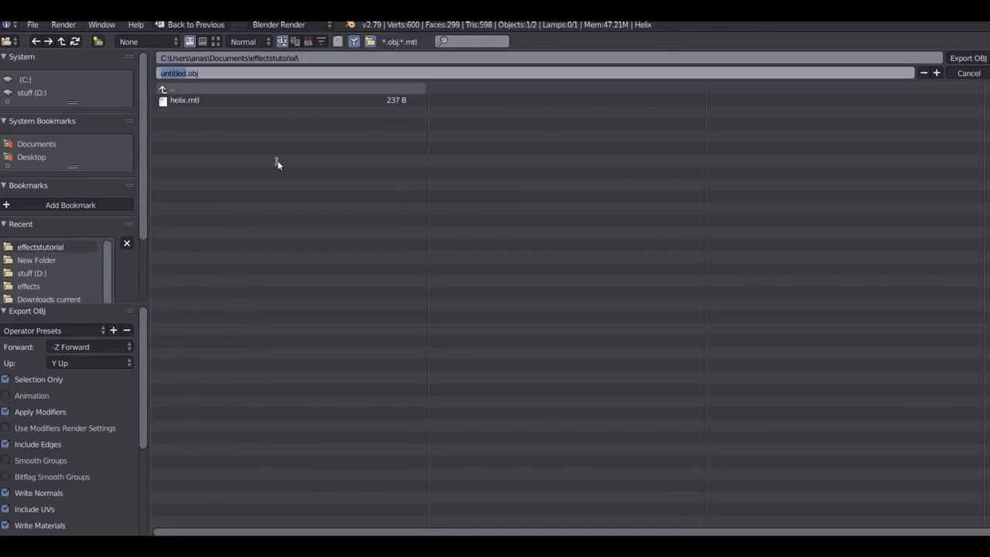
{"action": "type", "text": "helix"}
{"action": "key", "text": "Return"}
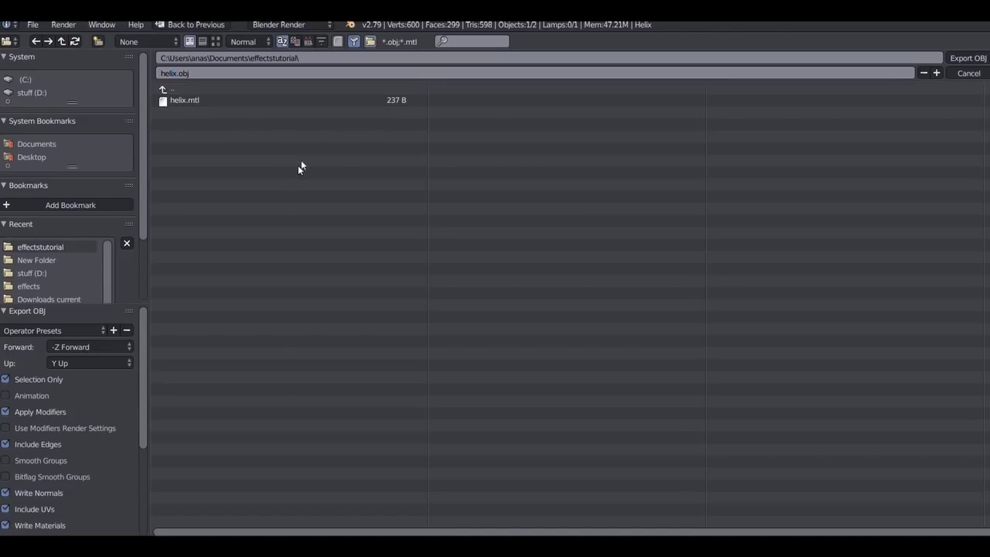
{"action": "left_click", "coordinate": [960, 58]}
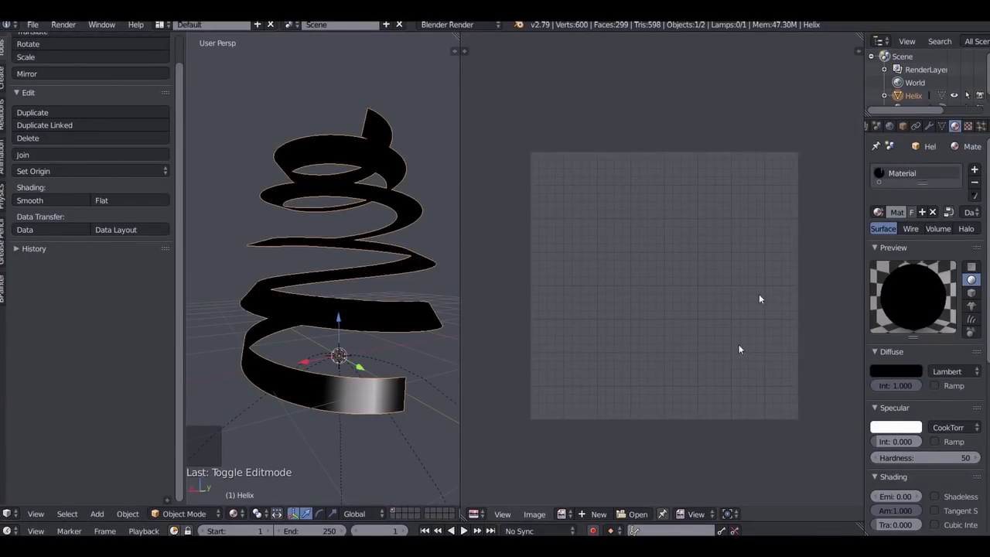
- Display the Material Diffuse Color image in the Image Editor and centre it in view
{"action": "left_click", "coordinate": [560, 514]}
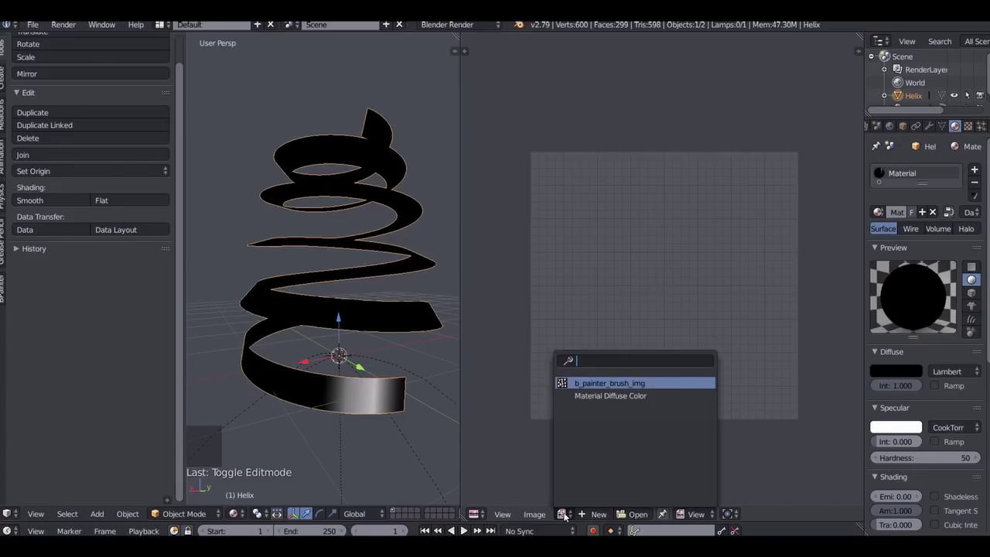
{"action": "left_click", "coordinate": [576, 396]}
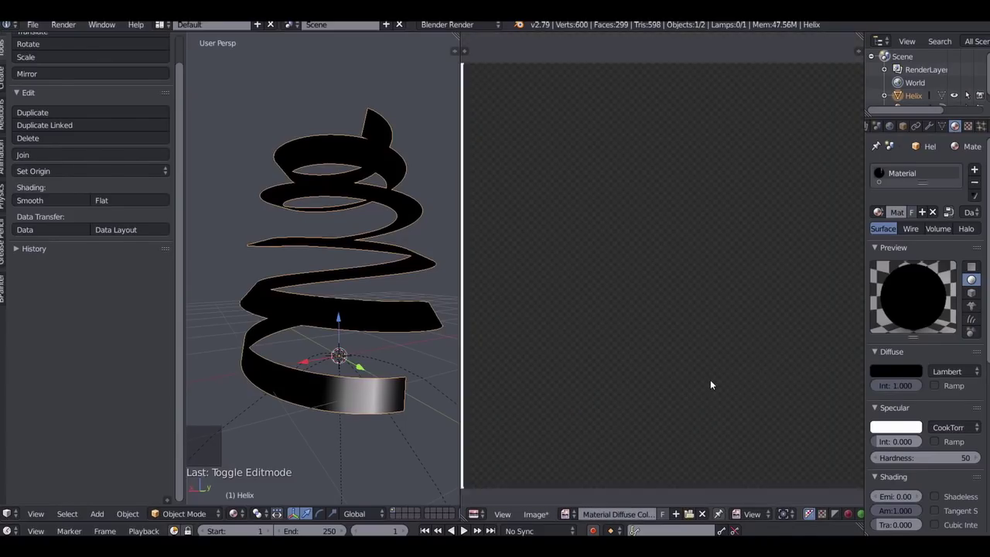
{"action": "middle_click_drag", "start_coordinate": [541, 315], "coordinate": [554, 309]}
{"action": "scroll", "coordinate": [554, 310], "scroll_direction": "up", "scroll_amount": 2}
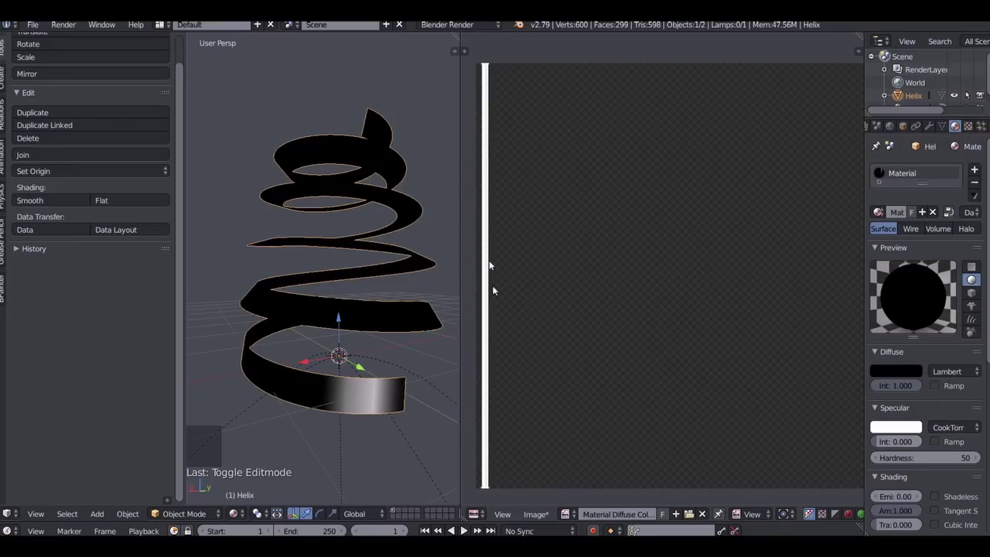
{"action": "scroll", "coordinate": [526, 332], "scroll_direction": "down", "scroll_amount": 1}
{"action": "middle_click_drag", "start_coordinate": [588, 324], "coordinate": [573, 396]}
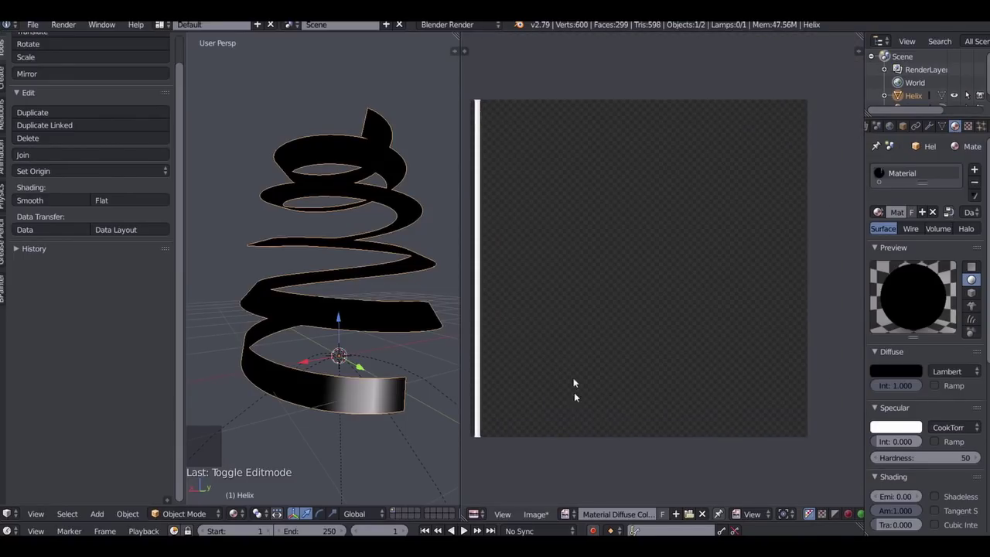
- Save the image as helix.png in the effectstutorial folder
{"action": "left_click", "coordinate": [535, 514]}
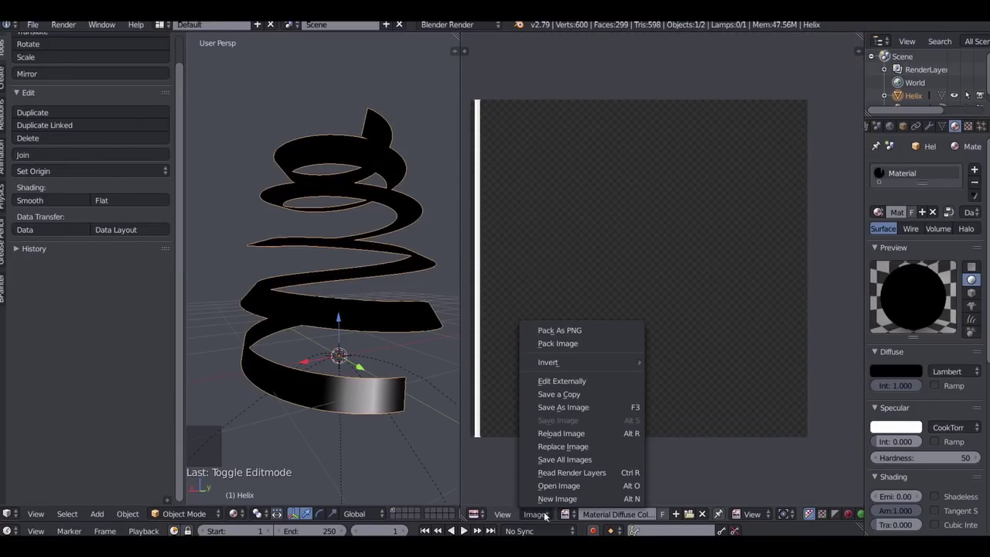
{"action": "left_click", "coordinate": [568, 407]}
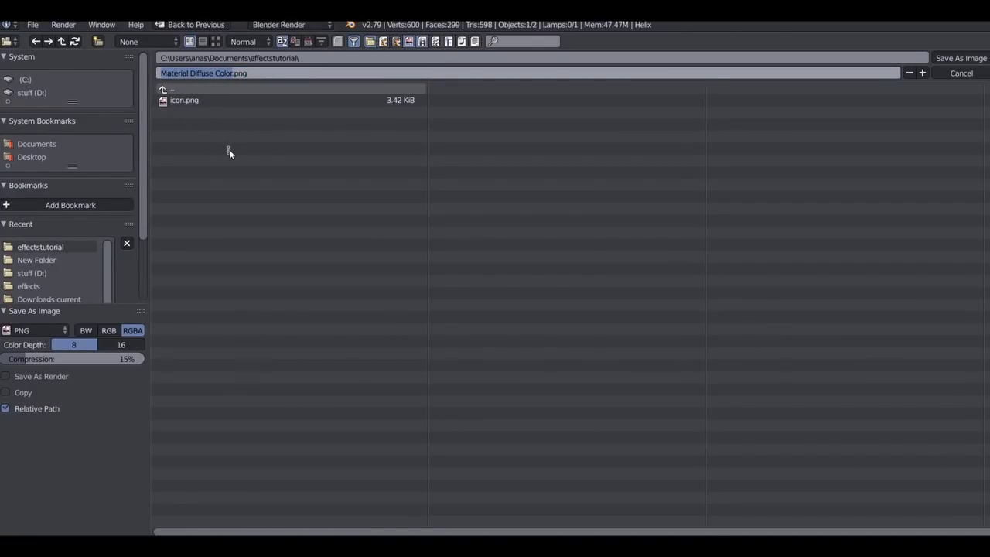
{"action": "type", "text": "helix"}
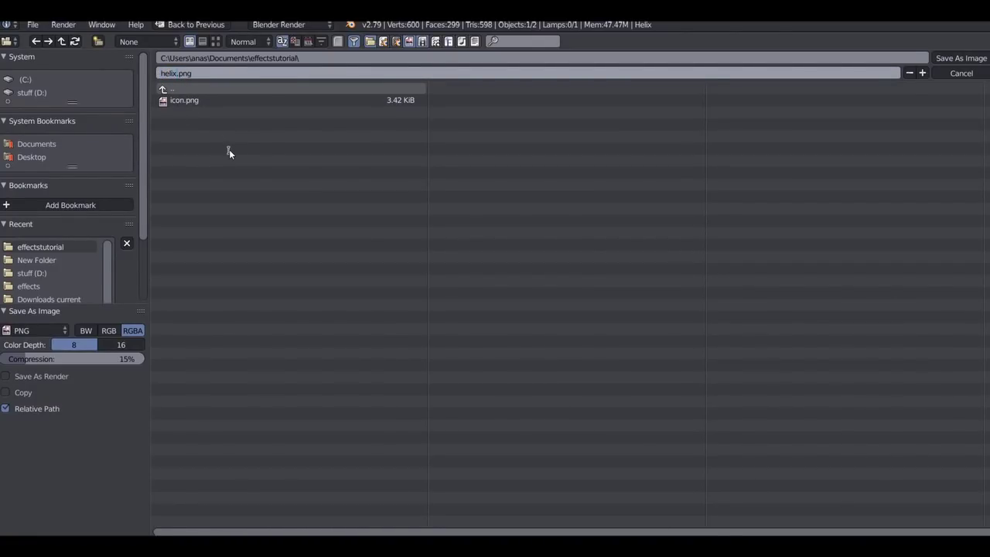
{"action": "key", "text": "Return"}
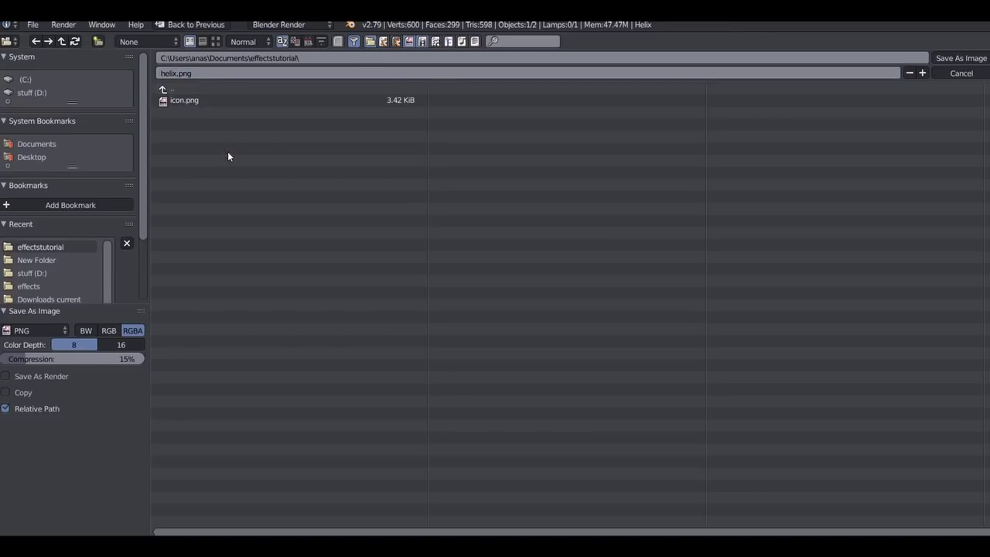
{"action": "left_click", "coordinate": [946, 54]}
{"action": "scroll", "coordinate": [524, 207], "scroll_direction": "down", "scroll_amount": 1}
{"action": "scroll", "coordinate": [524, 207], "scroll_direction": "up", "scroll_amount": 1}
{"action": "scroll", "coordinate": [502, 224], "scroll_direction": "down", "scroll_amount": 1}
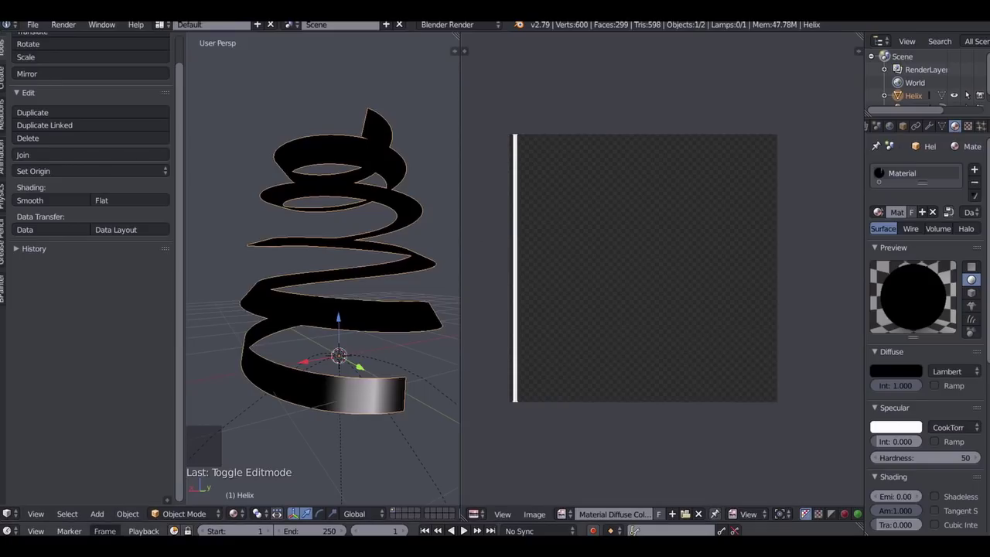
- Switch to the effectstutorial project window in Godot
{"action": "mouse_move", "coordinate": [255, 545]}
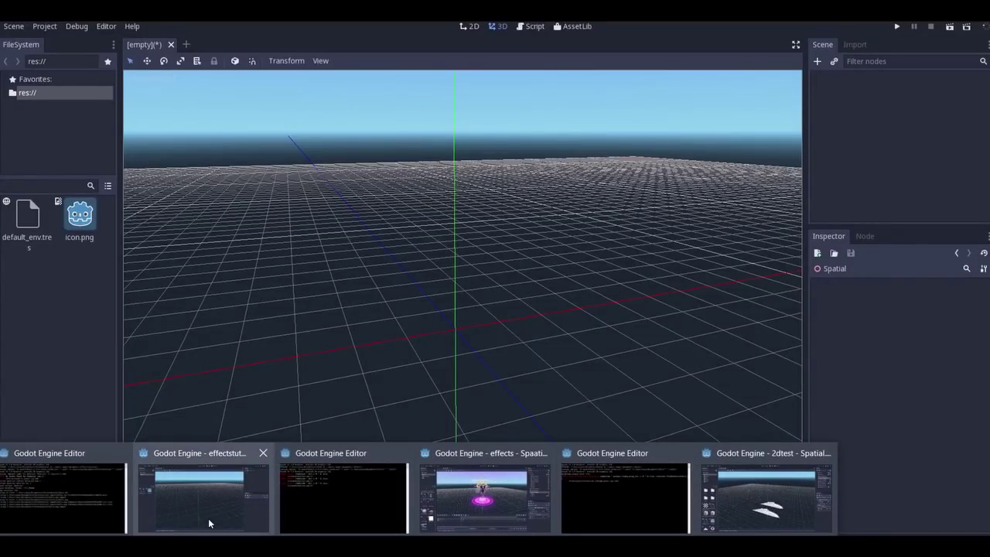
{"action": "left_click", "coordinate": [208, 518]}
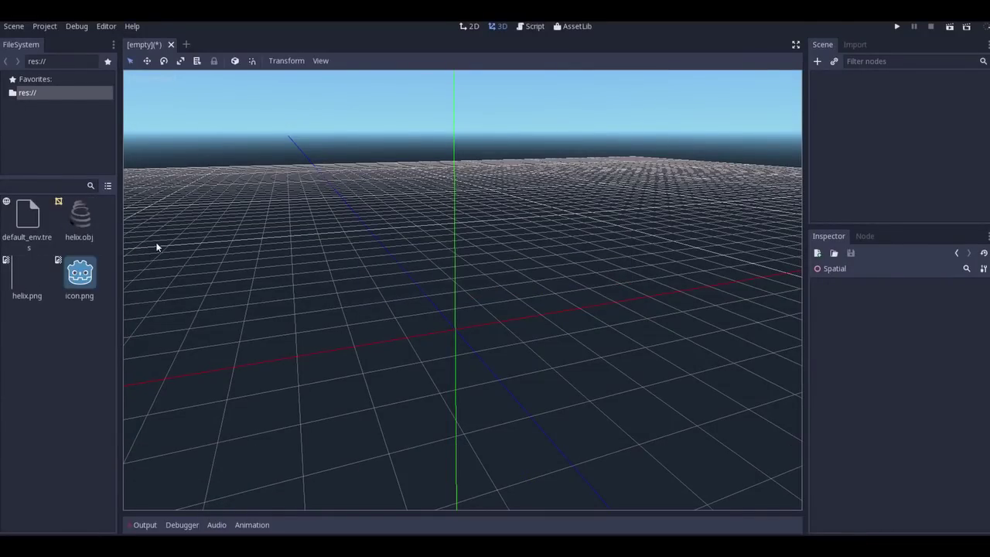
{"action": "scroll", "coordinate": [416, 271], "scroll_direction": "down", "scroll_amount": 3}
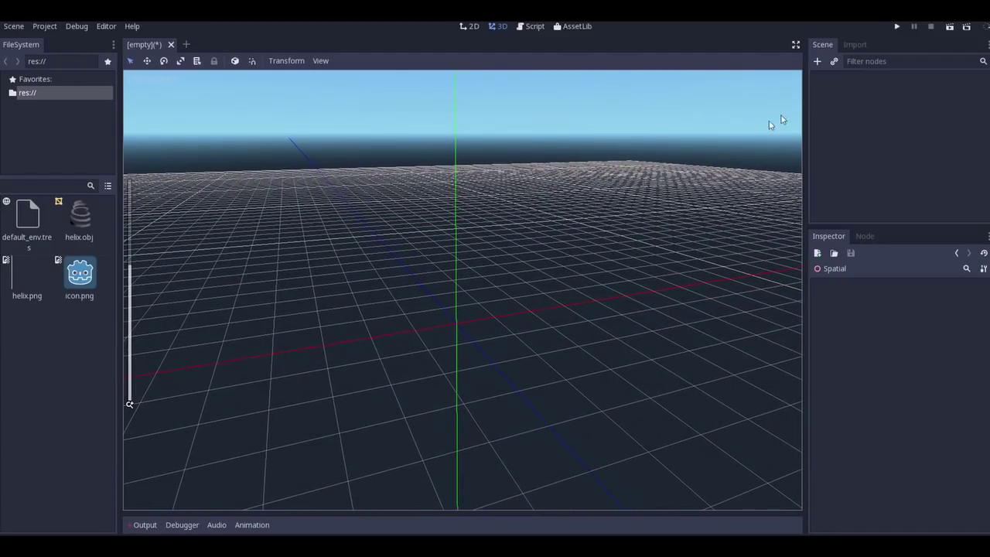
- Create a Spatial root node with a MeshInstance child beneath it
{"action": "left_click", "coordinate": [817, 62]}
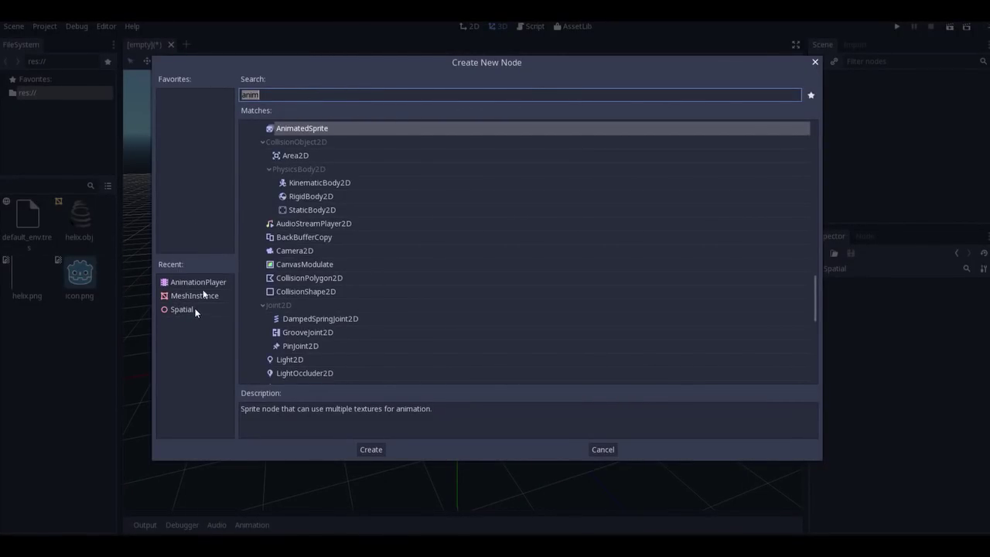
{"action": "scroll", "coordinate": [347, 172], "scroll_direction": "up", "scroll_amount": 10}
{"action": "scroll", "coordinate": [346, 168], "scroll_direction": "up", "scroll_amount": 5}
{"action": "type", "text": "spa"}
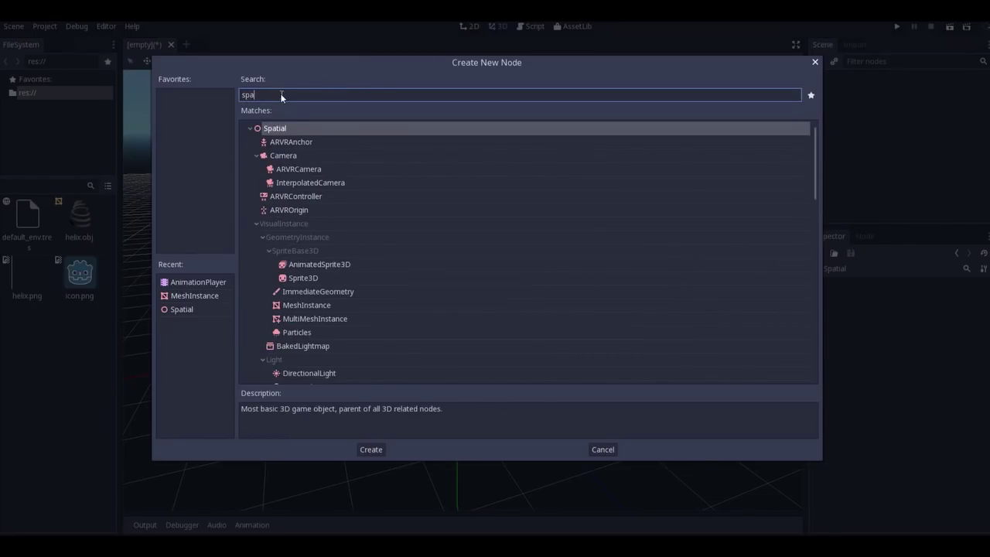
{"action": "key", "text": "Return"}
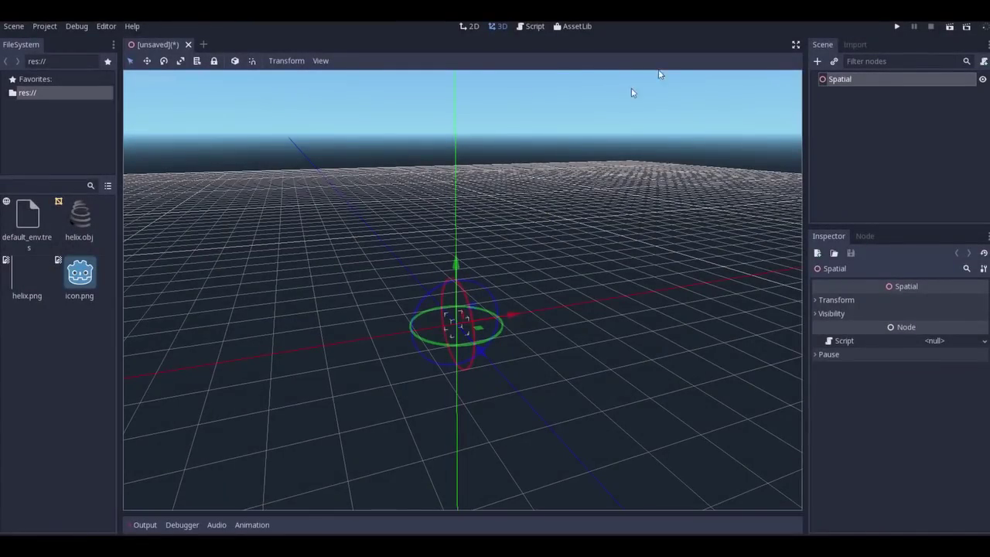
{"action": "left_click", "coordinate": [818, 61]}
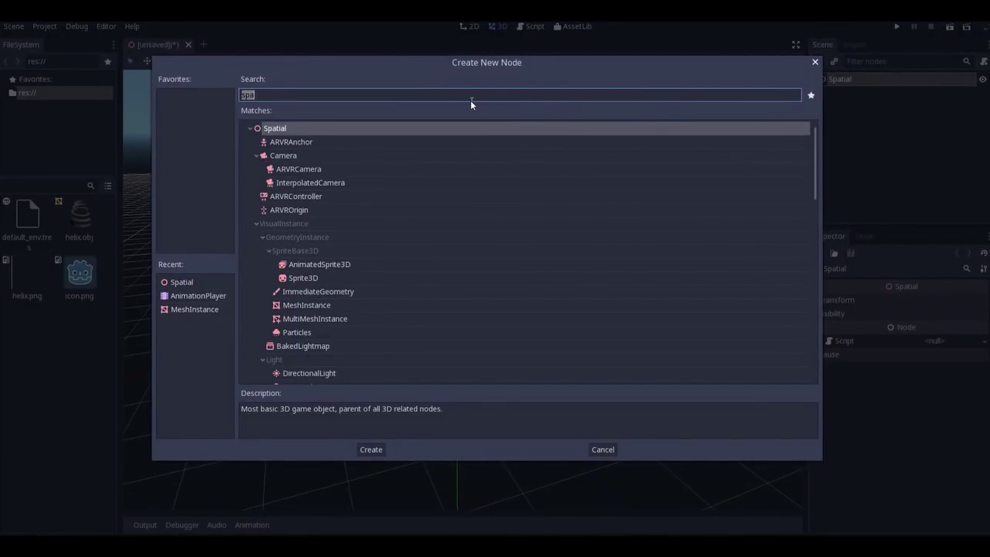
{"action": "type", "text": "mesh"}
{"action": "key", "text": "Return"}
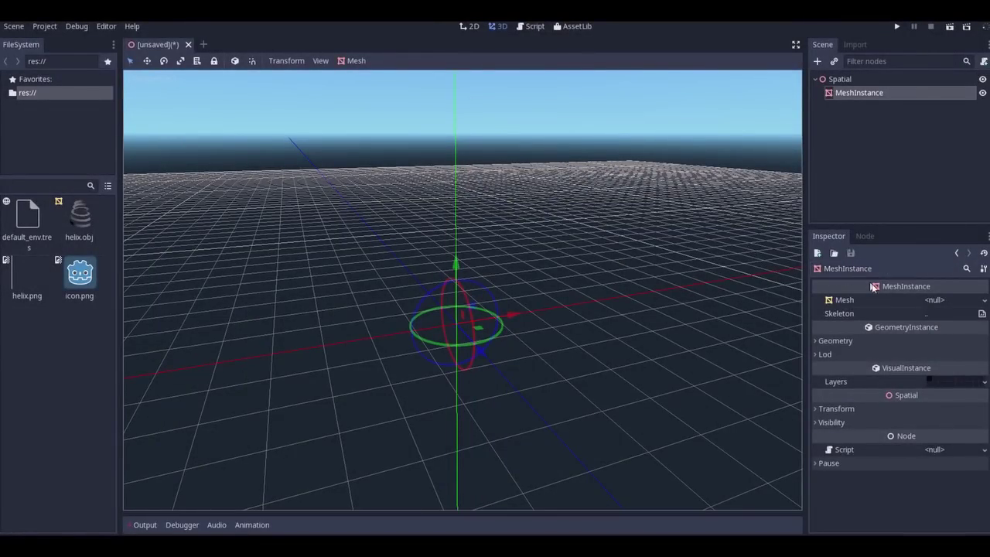
- Assign helix.obj as the MeshInstance mesh and give Material 0 a new SpatialMaterial
{"action": "left_click", "coordinate": [77, 222]}
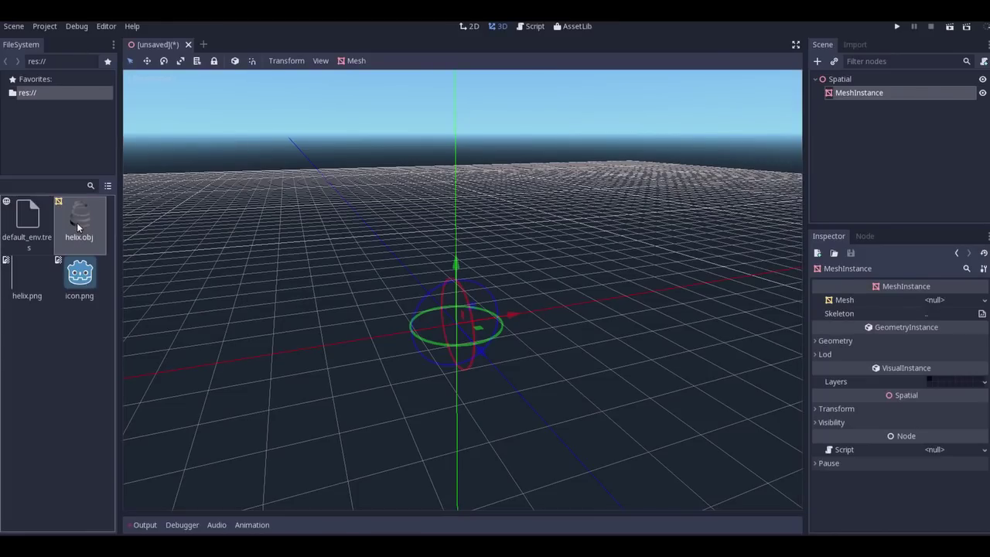
{"action": "left_click_drag", "start_coordinate": [78, 219], "coordinate": [937, 303]}
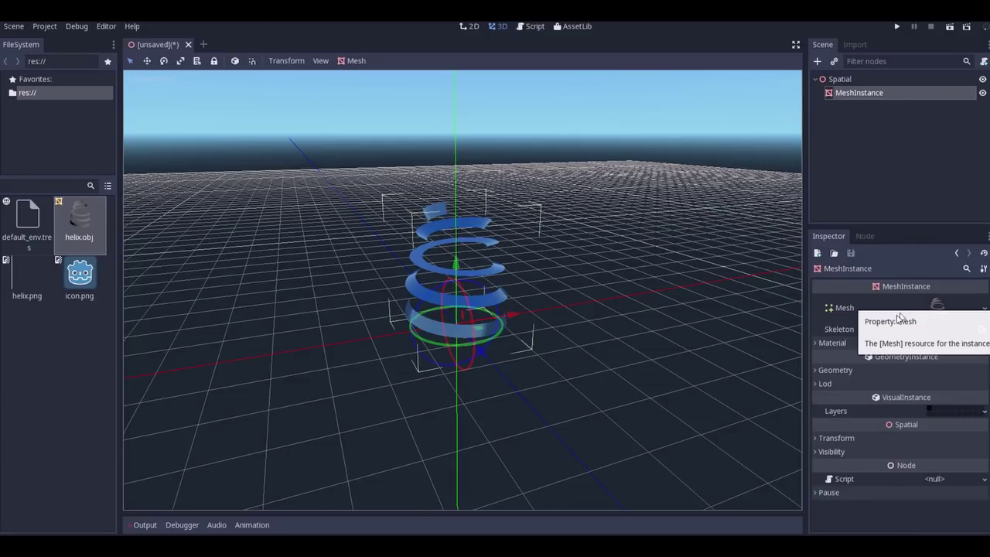
{"action": "left_click", "coordinate": [826, 343]}
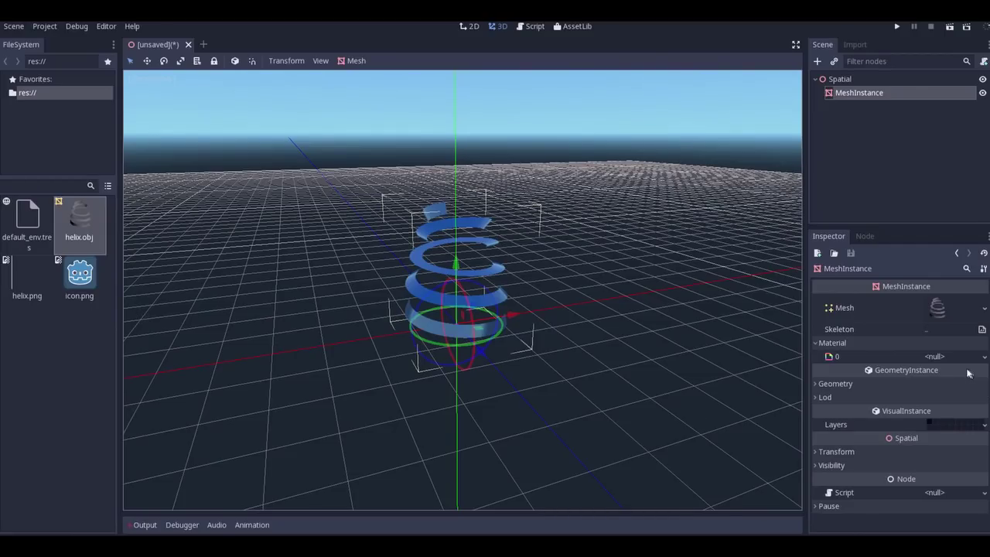
{"action": "left_click", "coordinate": [939, 358]}
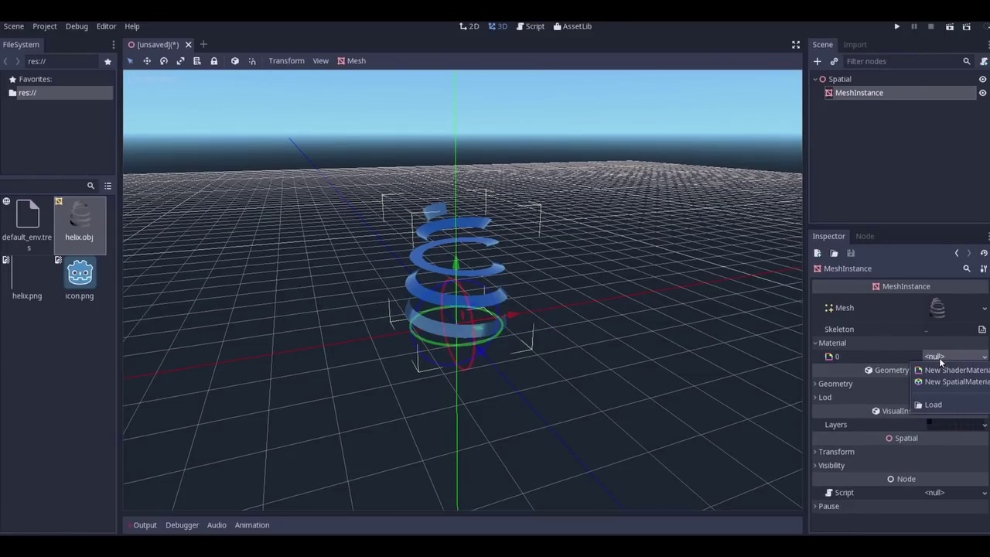
{"action": "left_click", "coordinate": [939, 382]}
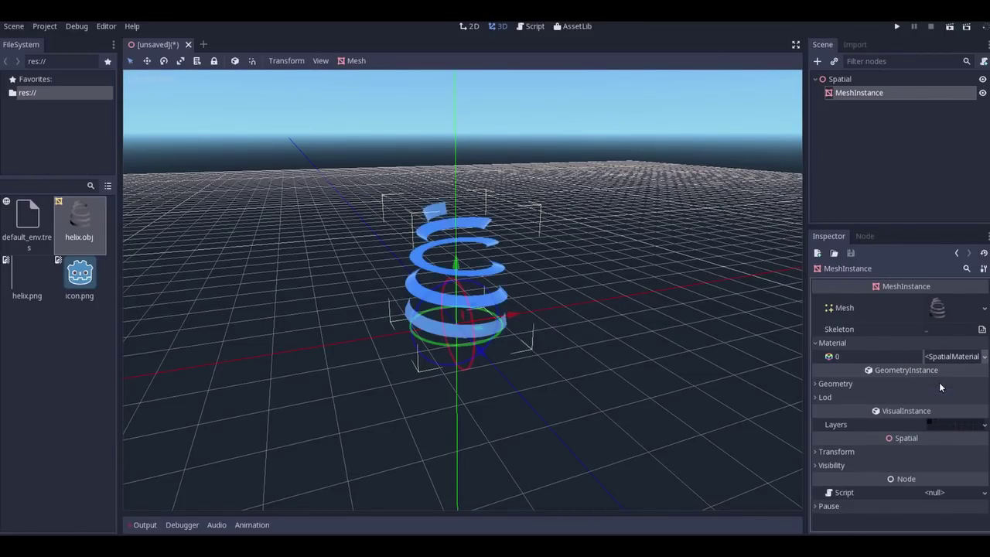
{"action": "left_click", "coordinate": [979, 360]}
- Enable the Transparent flag and set Cull Mode to Disabled on the SpatialMaterial
{"action": "left_click", "coordinate": [948, 427]}
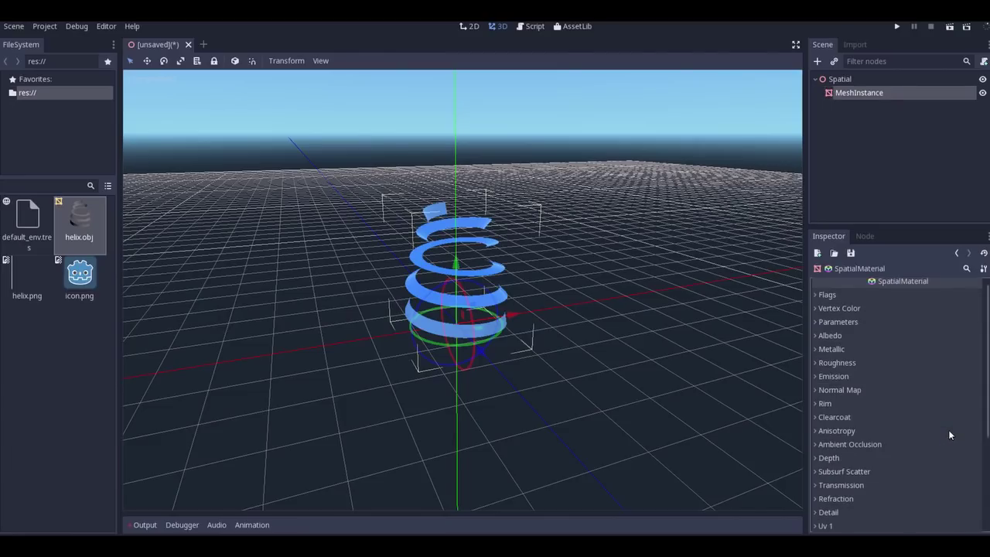
{"action": "left_click", "coordinate": [819, 299]}
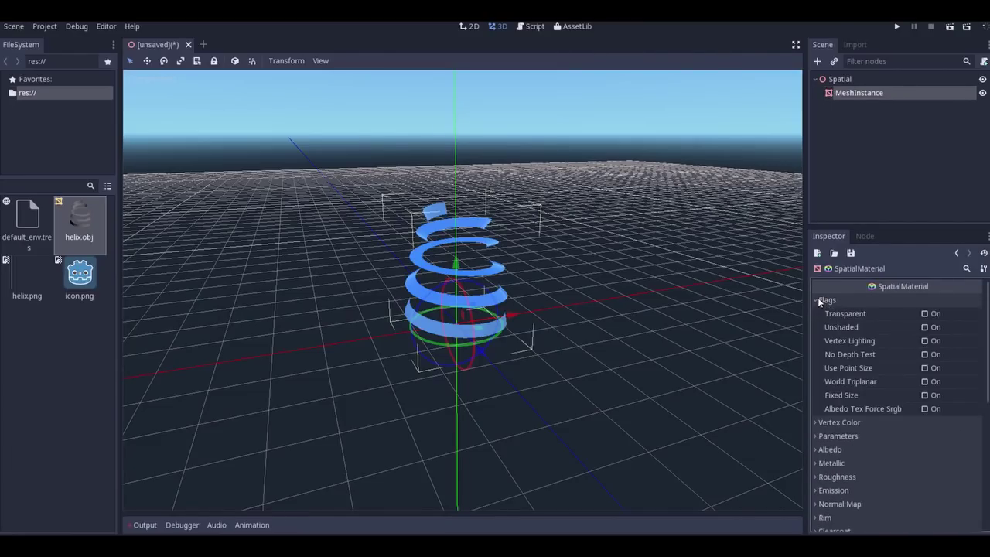
{"action": "left_click", "coordinate": [925, 313]}
{"action": "left_click", "coordinate": [817, 300]}
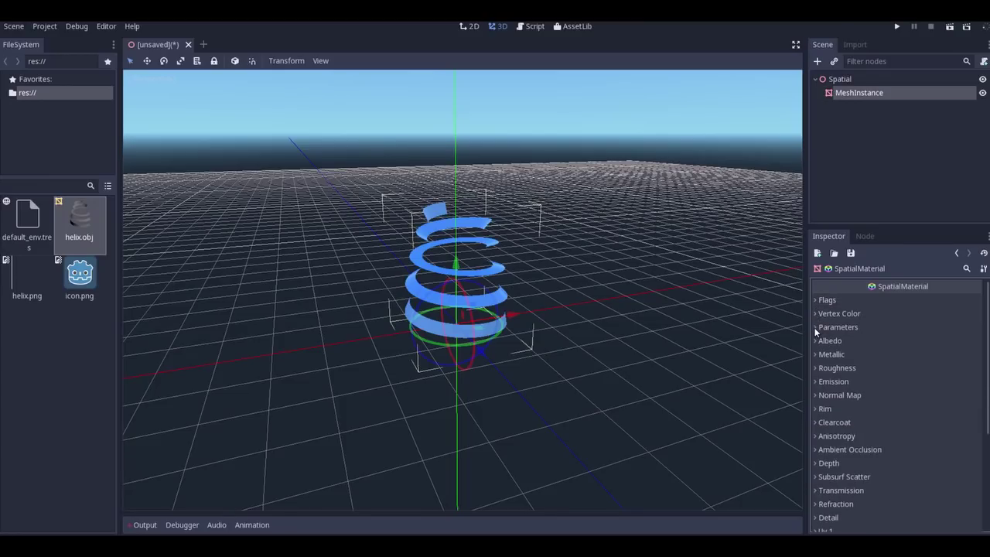
{"action": "left_click", "coordinate": [816, 328]}
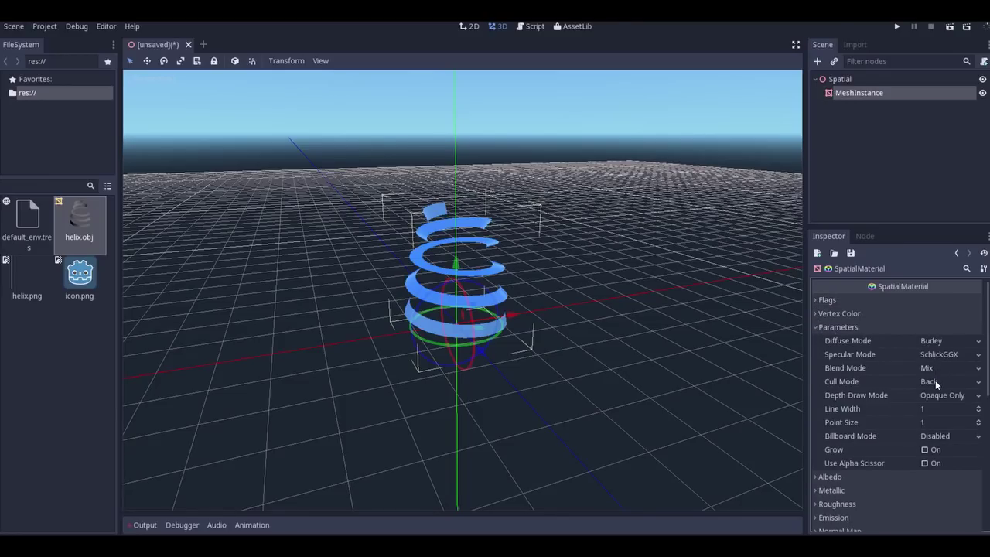
{"action": "left_click", "coordinate": [928, 382]}
{"action": "left_click", "coordinate": [928, 418]}
{"action": "left_click", "coordinate": [817, 327]}
- Use helix.png as the material's Albedo texture
{"action": "left_click", "coordinate": [818, 340]}
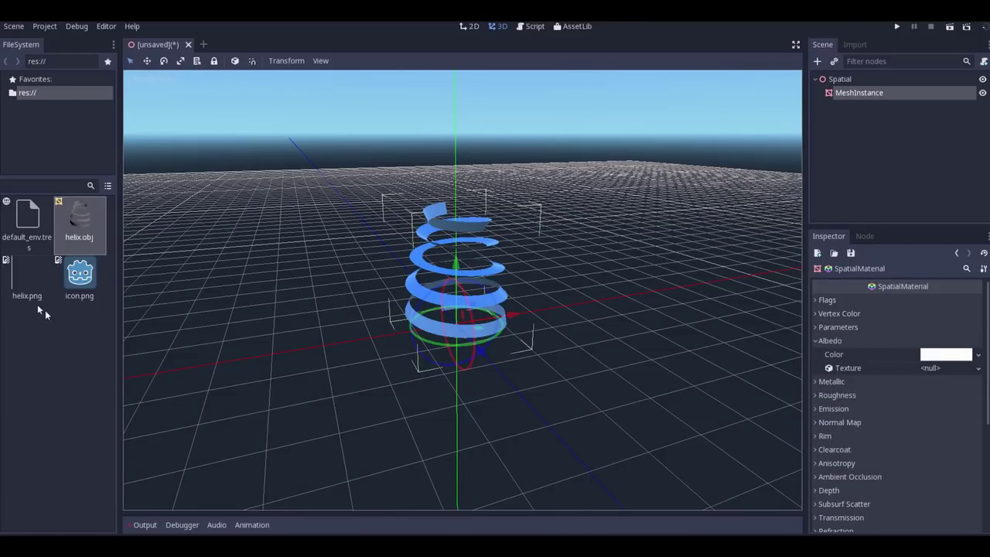
{"action": "left_click", "coordinate": [28, 276]}
{"action": "left_click_drag", "start_coordinate": [28, 277], "coordinate": [922, 372]}
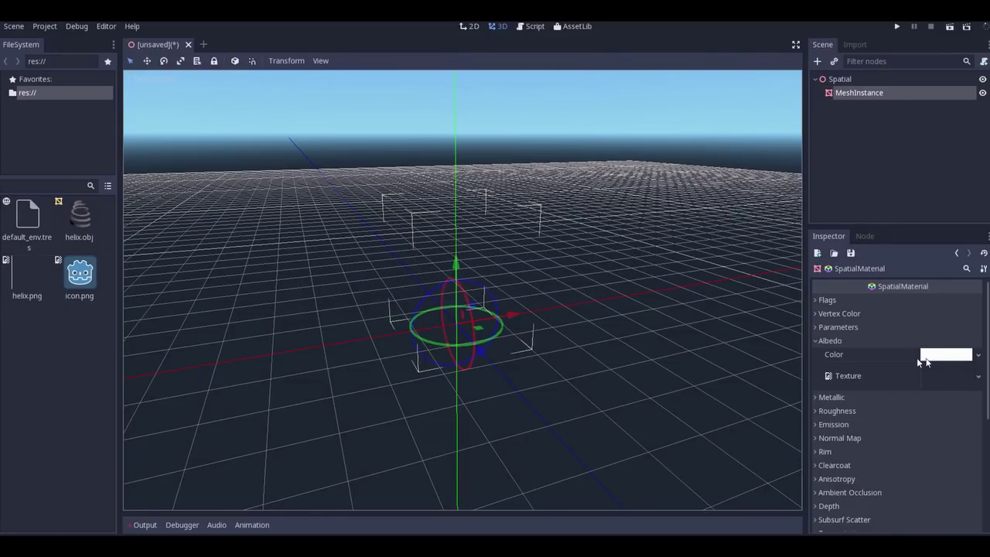
- Enable emission on the helix material with white colour and energy 16
{"action": "left_click", "coordinate": [838, 339]}
{"action": "left_click", "coordinate": [835, 380]}
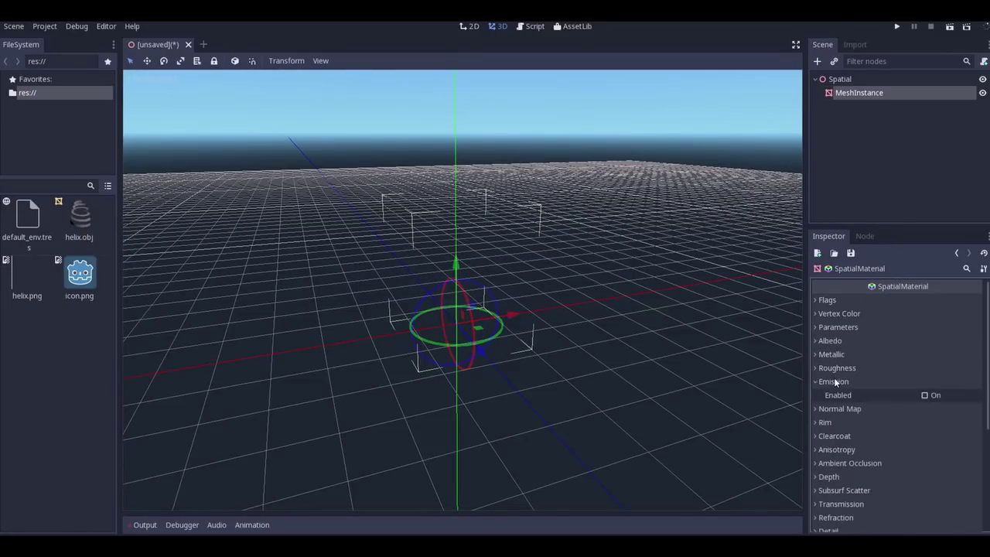
{"action": "left_click", "coordinate": [924, 395]}
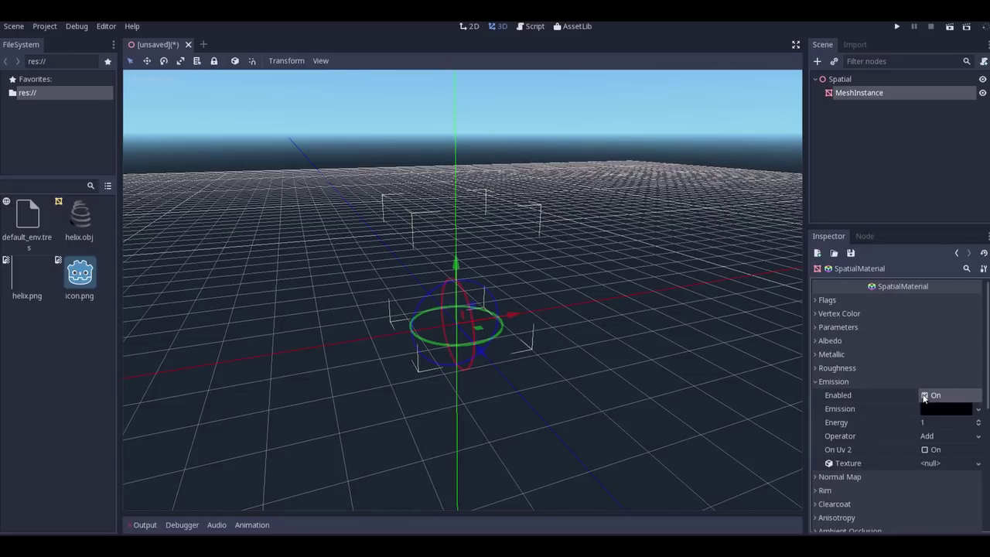
{"action": "left_click", "coordinate": [938, 407]}
{"action": "left_click_drag", "start_coordinate": [939, 405], "coordinate": [802, 267]}
{"action": "left_click", "coordinate": [837, 283]}
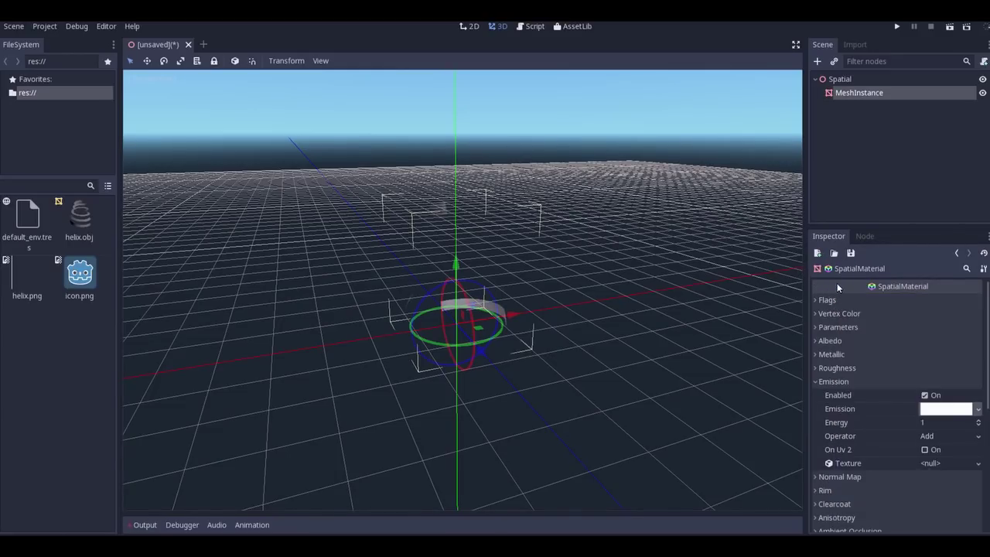
{"action": "left_click", "coordinate": [937, 424]}
{"action": "key", "text": "Return"}
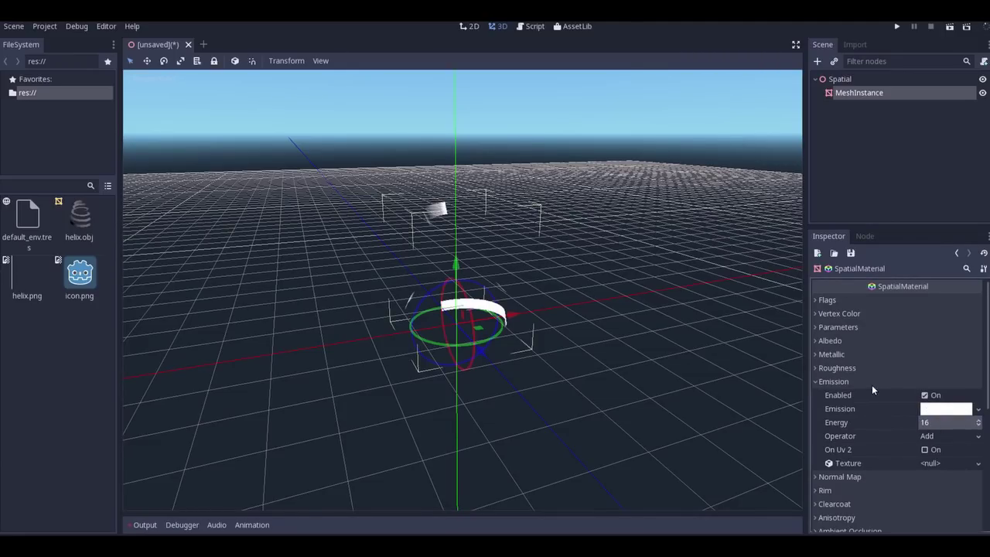
{"action": "left_click", "coordinate": [835, 381]}
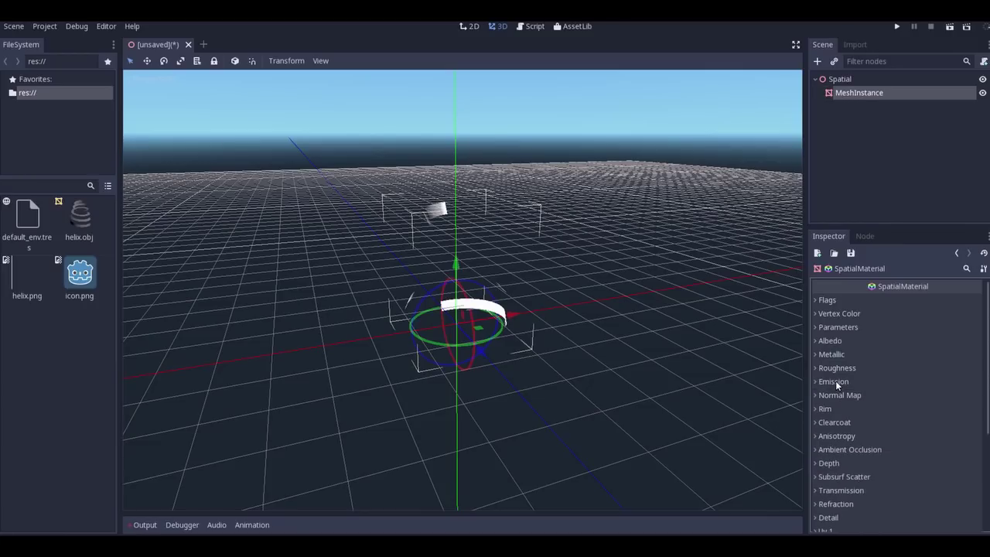
- Expand the material's Uv 1 section to reveal its Scale and Offset fields
{"action": "scroll", "coordinate": [832, 436], "scroll_direction": "down", "scroll_amount": 3}
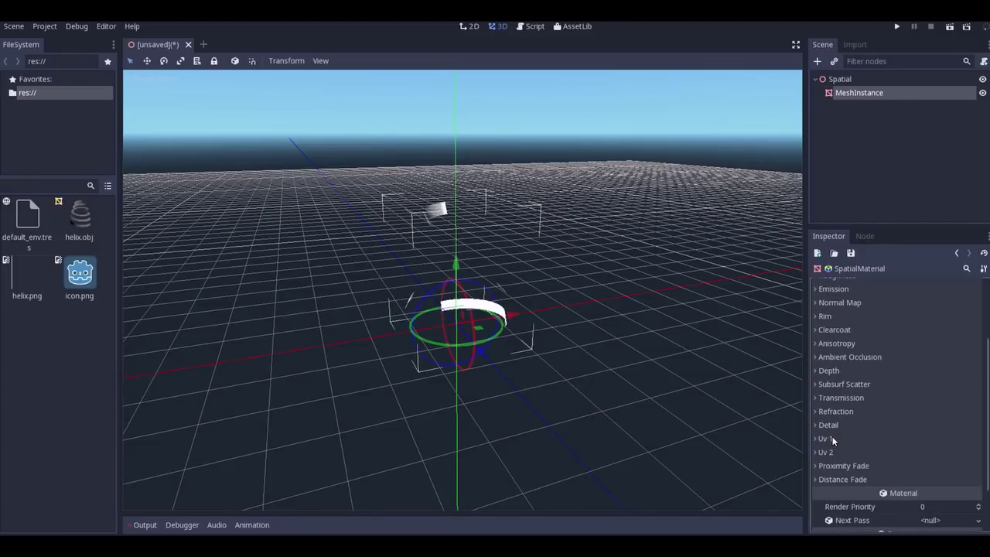
{"action": "scroll", "coordinate": [832, 438], "scroll_direction": "down", "scroll_amount": 1}
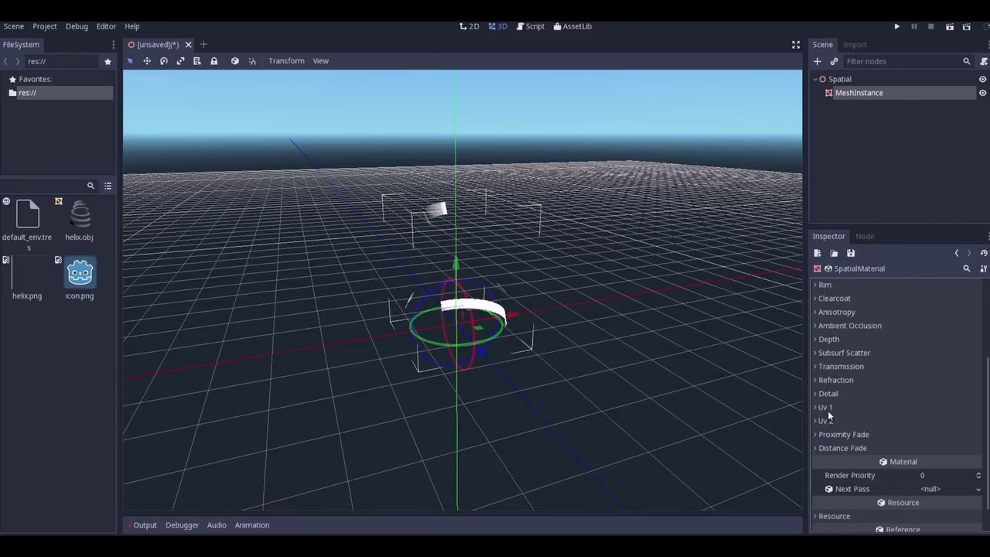
{"action": "left_click", "coordinate": [830, 407]}
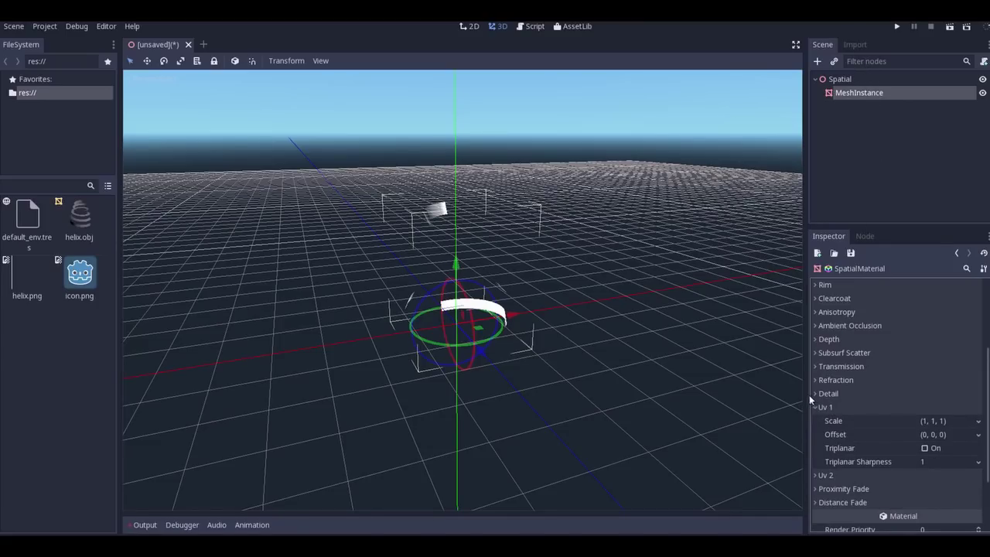
{"action": "scroll", "coordinate": [661, 270], "scroll_direction": "up", "scroll_amount": 3}
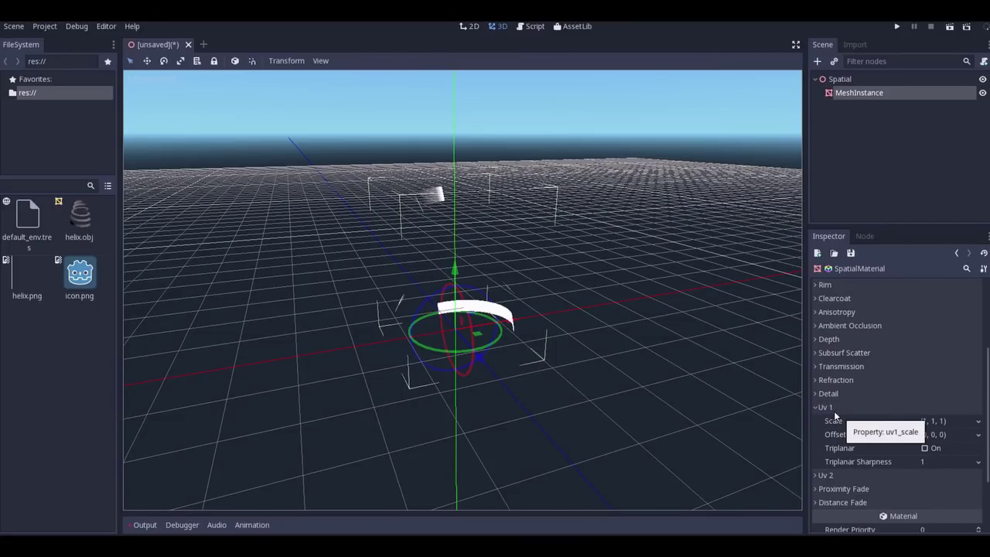
- Add an AnimationPlayer node under the Spatial root
{"action": "left_click", "coordinate": [833, 80]}
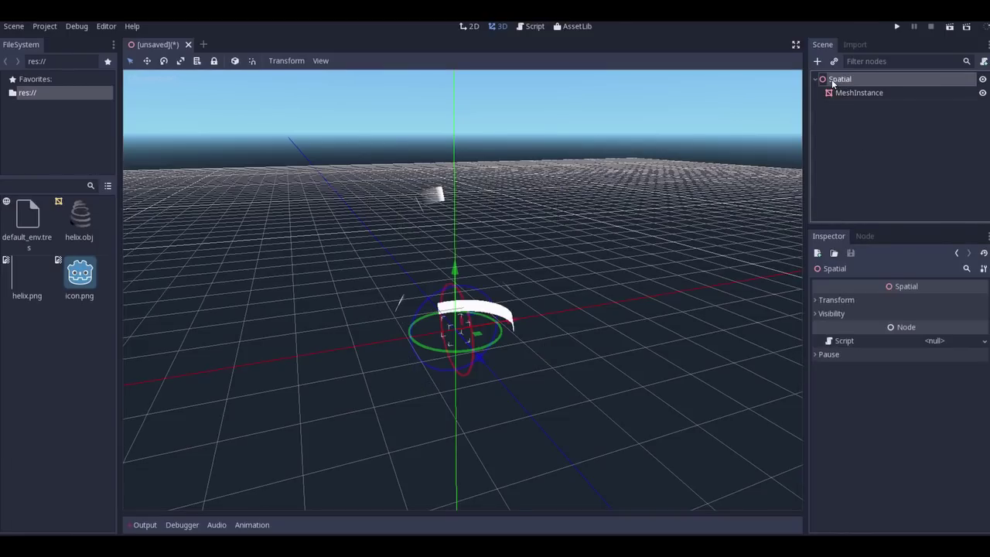
{"action": "left_click", "coordinate": [817, 62]}
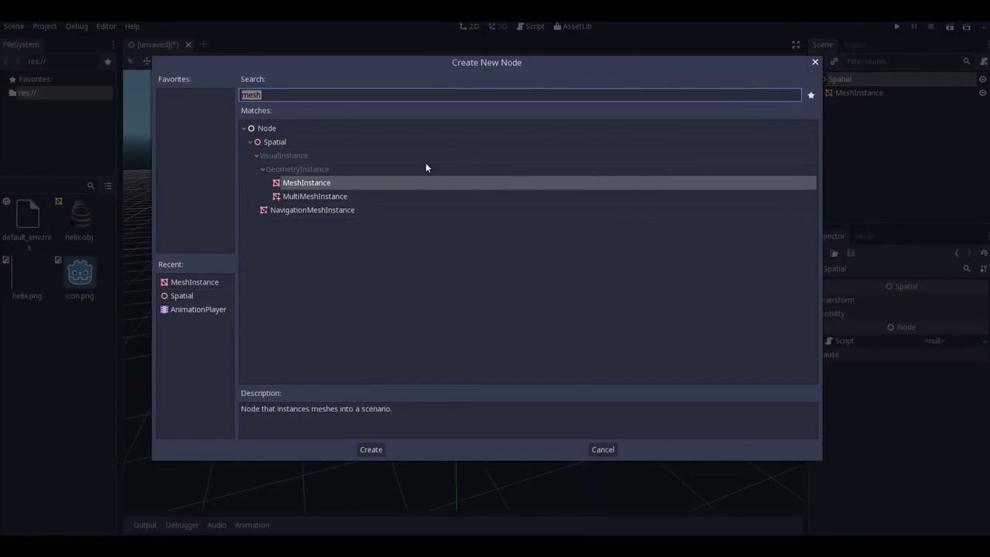
{"action": "type", "text": "anim"}
{"action": "key", "text": "Return"}
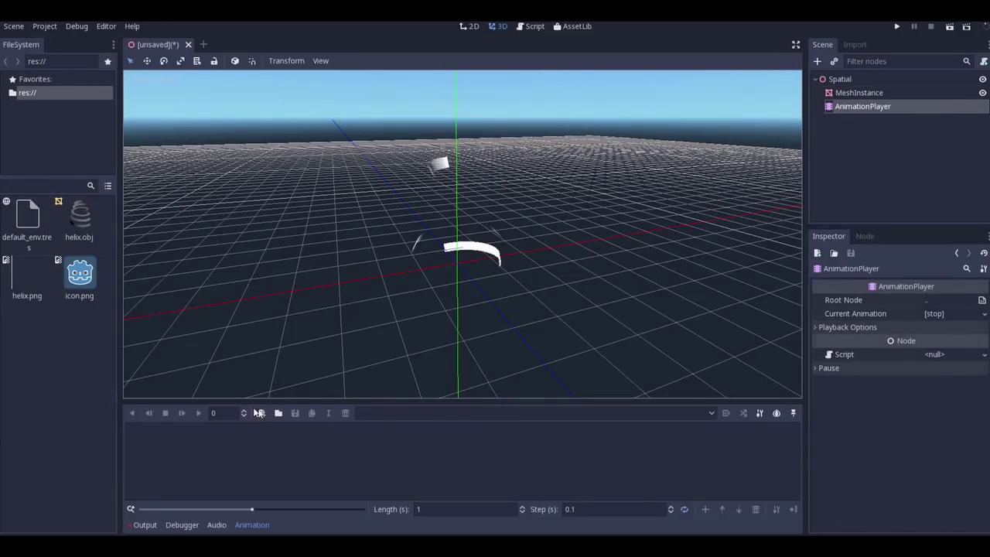
- Create a new animation named 'helix'
{"action": "left_click", "coordinate": [260, 413]}
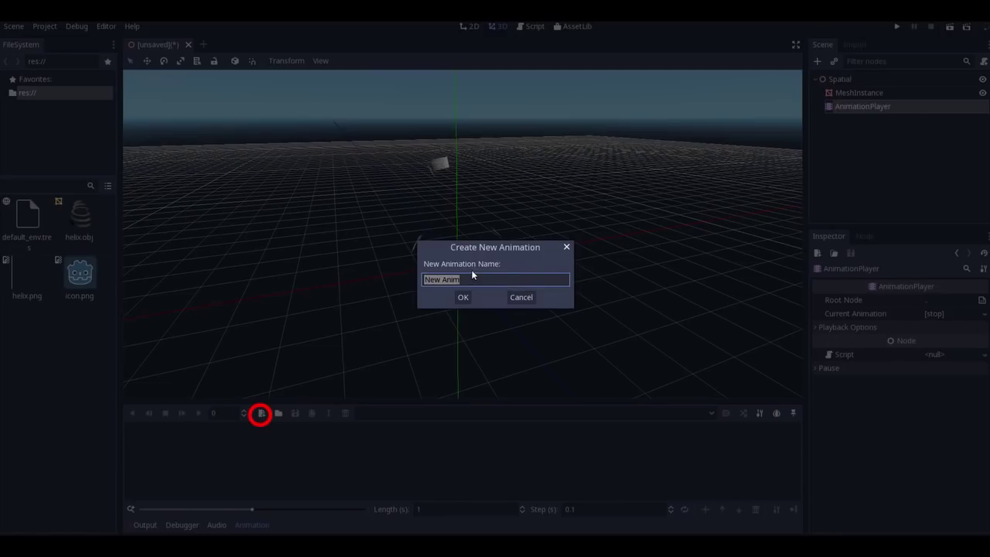
{"action": "type", "text": "helixz"}
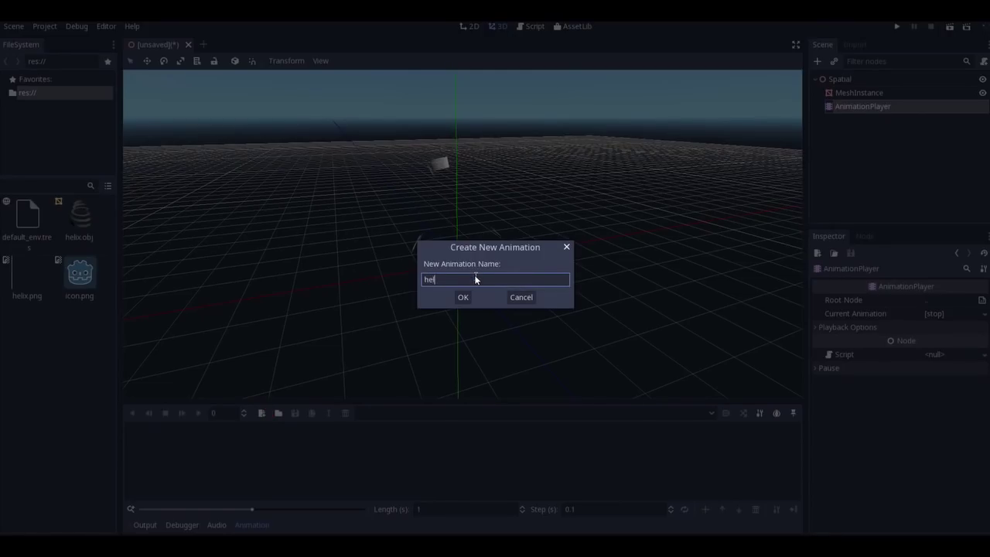
{"action": "key", "text": "Return"}
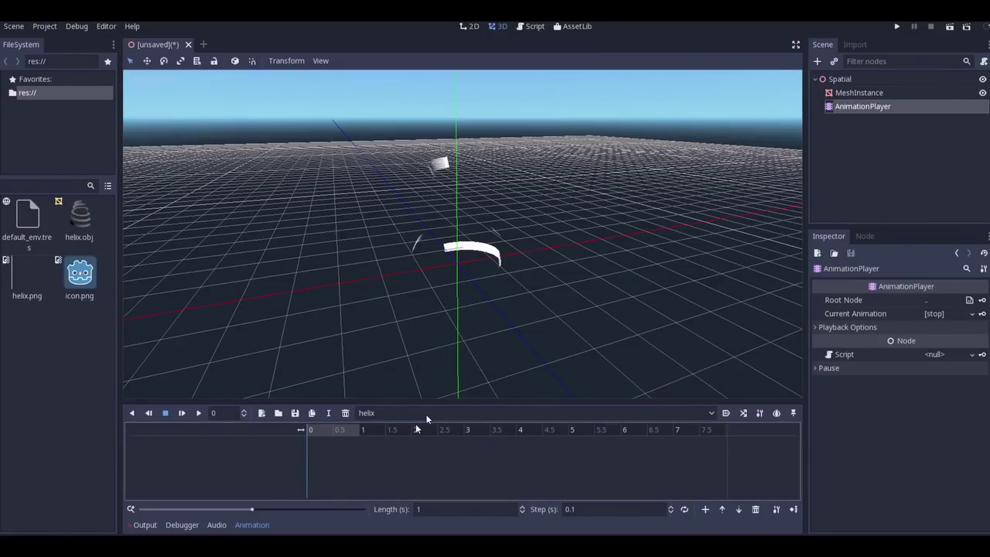
- Key the MeshInstance material's Uv 1 Offset, creating a uv1_offset track at 0 seconds
{"action": "left_click", "coordinate": [879, 93]}
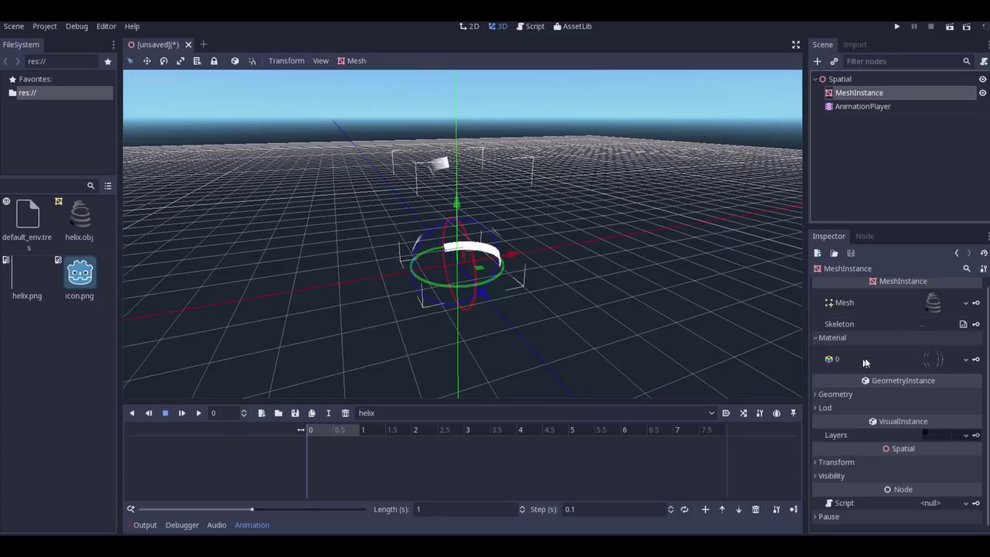
{"action": "left_click", "coordinate": [937, 361]}
{"action": "scroll", "coordinate": [897, 387], "scroll_direction": "down", "scroll_amount": 5}
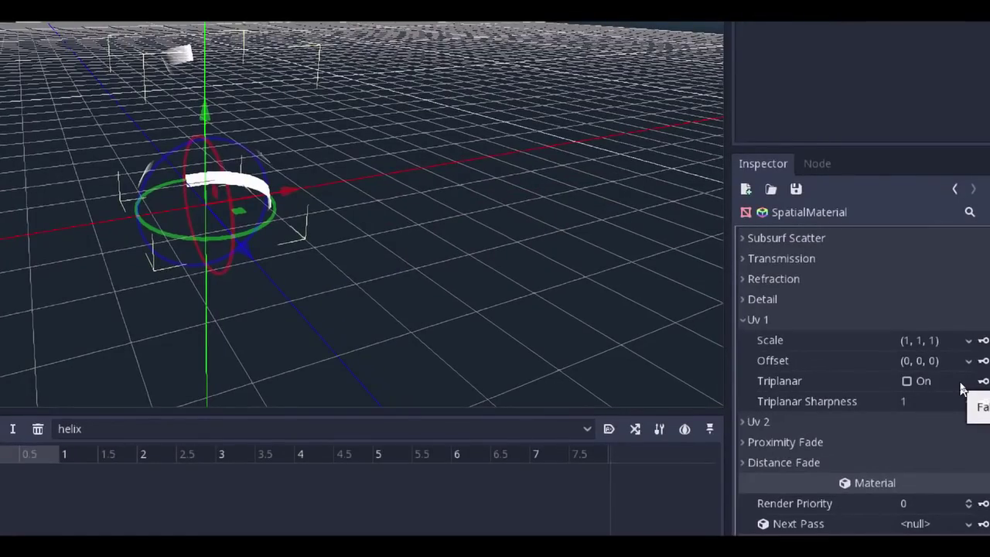
{"action": "key", "text": "super"}
{"action": "key", "text": "super"}
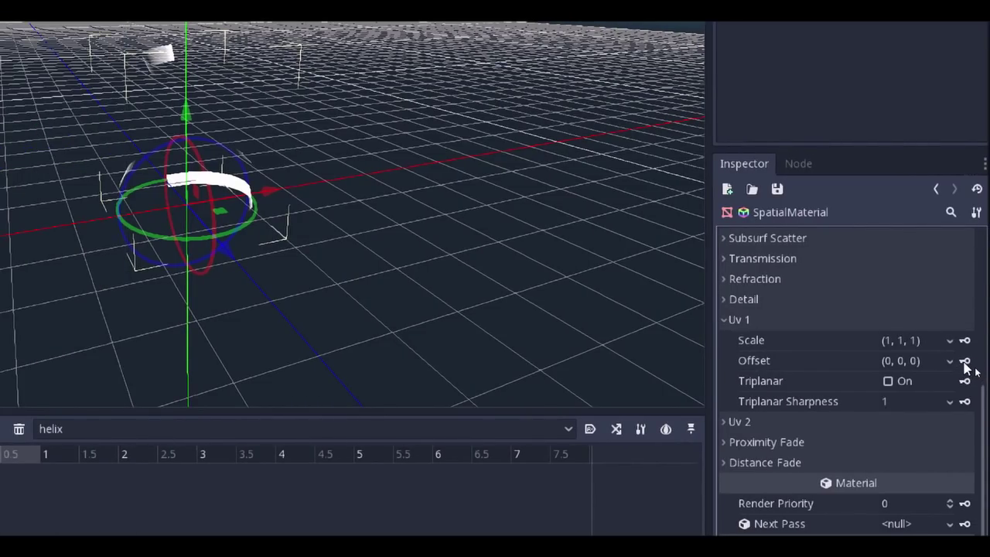
{"action": "left_click", "coordinate": [964, 361]}
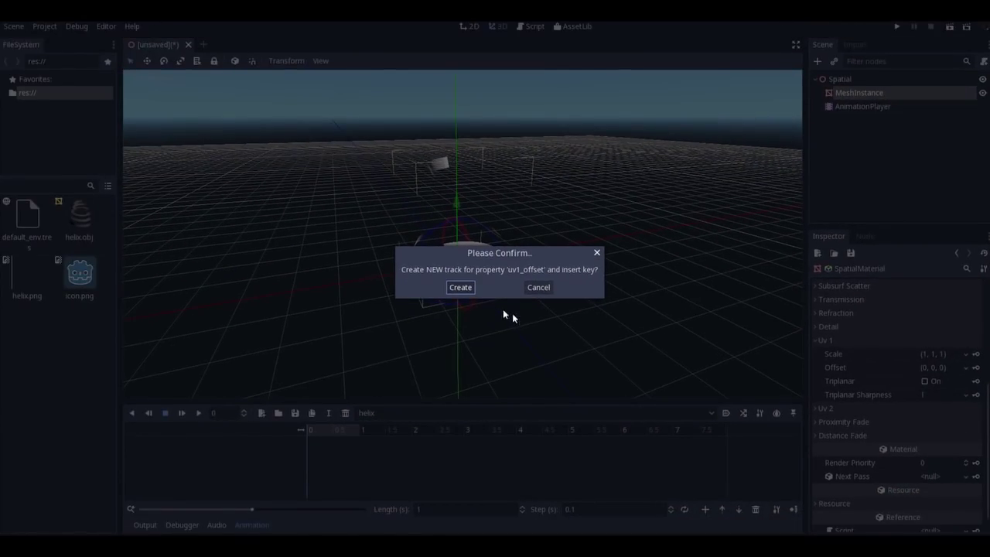
{"action": "left_click", "coordinate": [459, 287]}
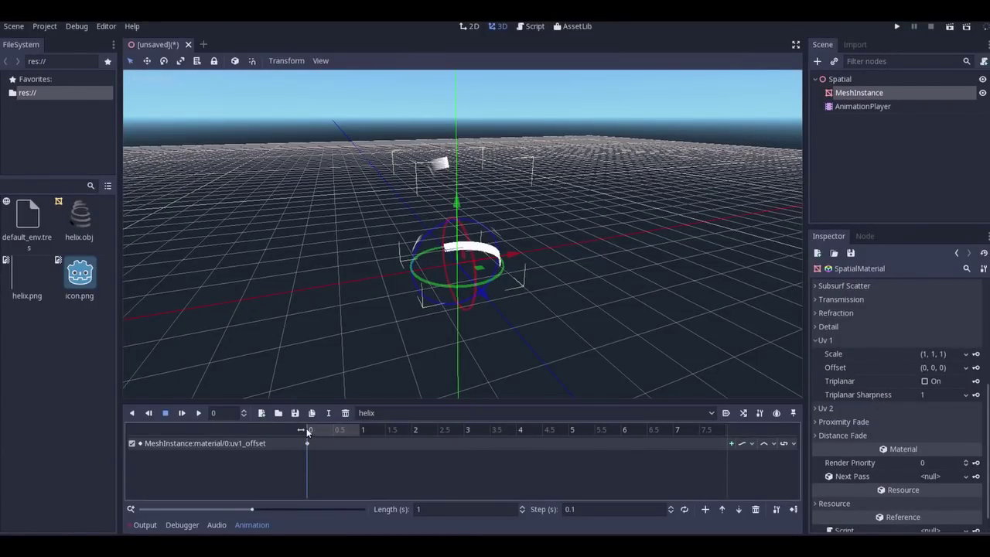
- Keyframe Uv1 Offset (1, 0, 0) at 1 second and turn on animation looping
{"action": "left_click_drag", "start_coordinate": [307, 433], "coordinate": [331, 432]}
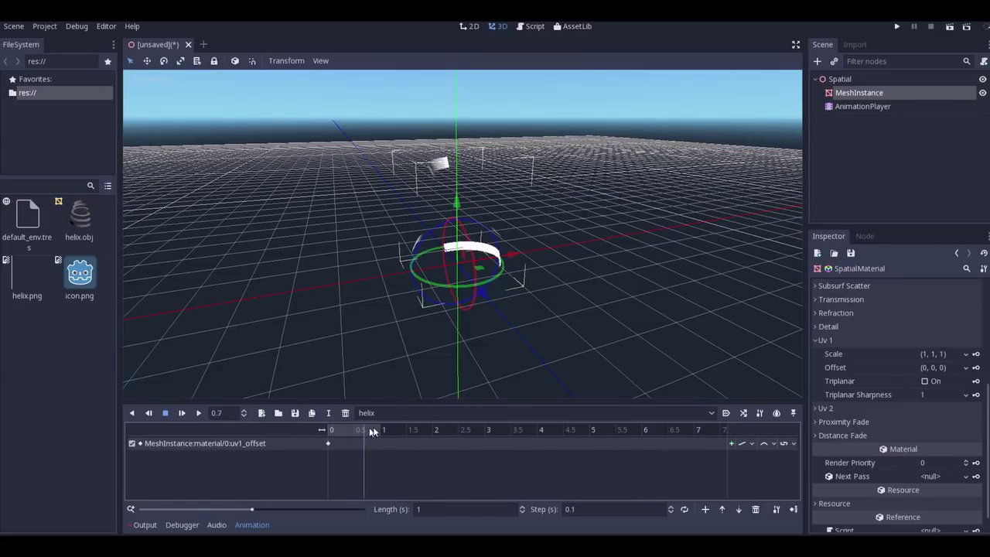
{"action": "left_click", "coordinate": [926, 371]}
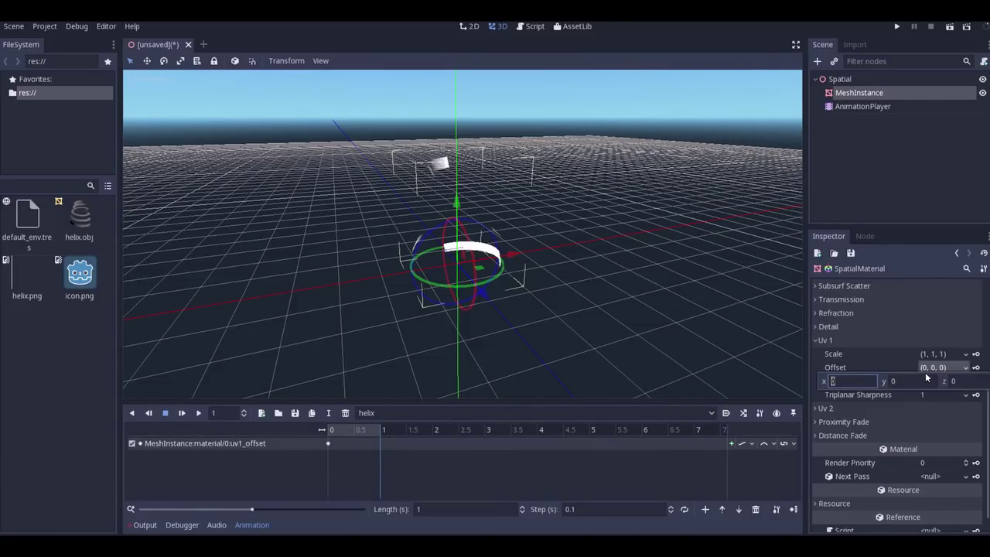
{"action": "left_click", "coordinate": [840, 365]}
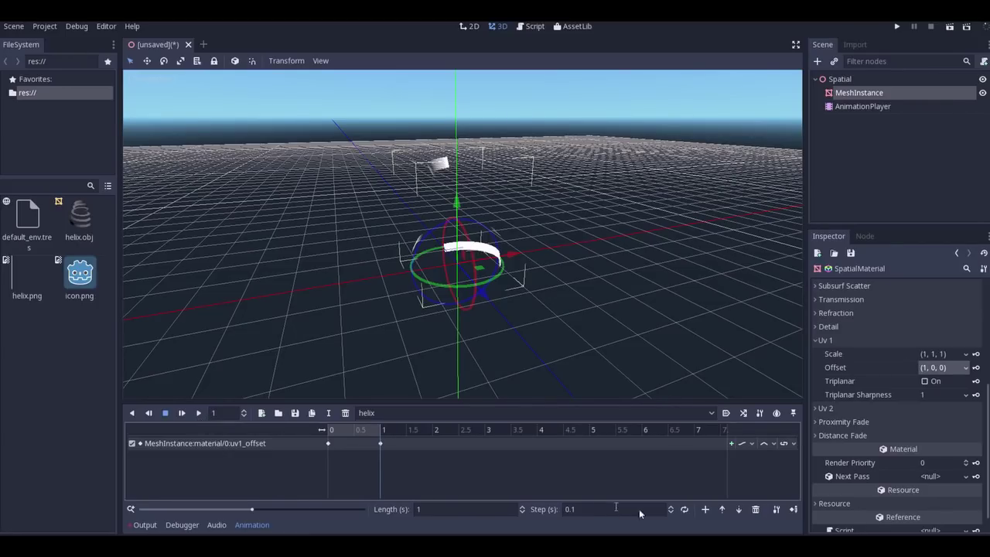
{"action": "left_click", "coordinate": [685, 510]}
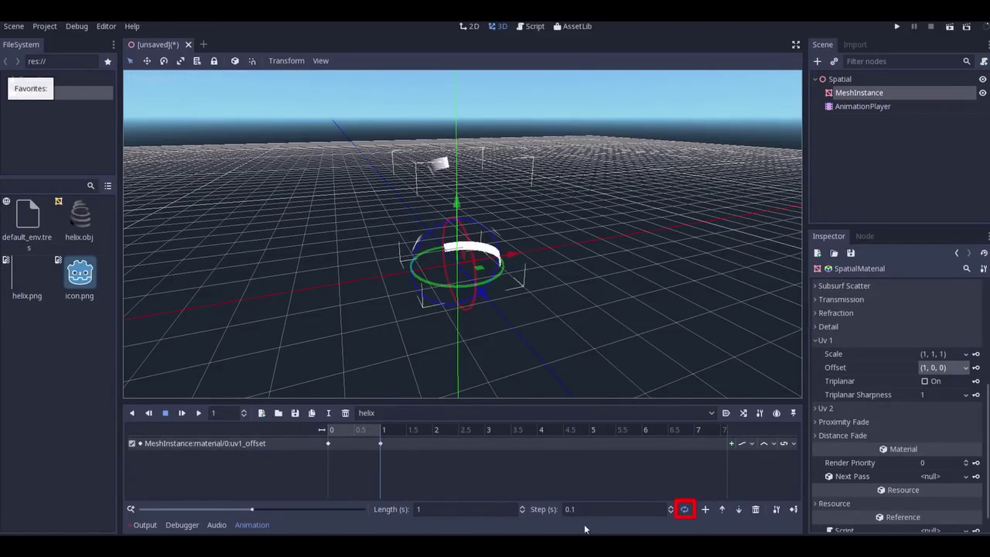
- Play the helix animation and orbit the viewport to watch the band scroll
{"action": "left_click", "coordinate": [199, 413]}
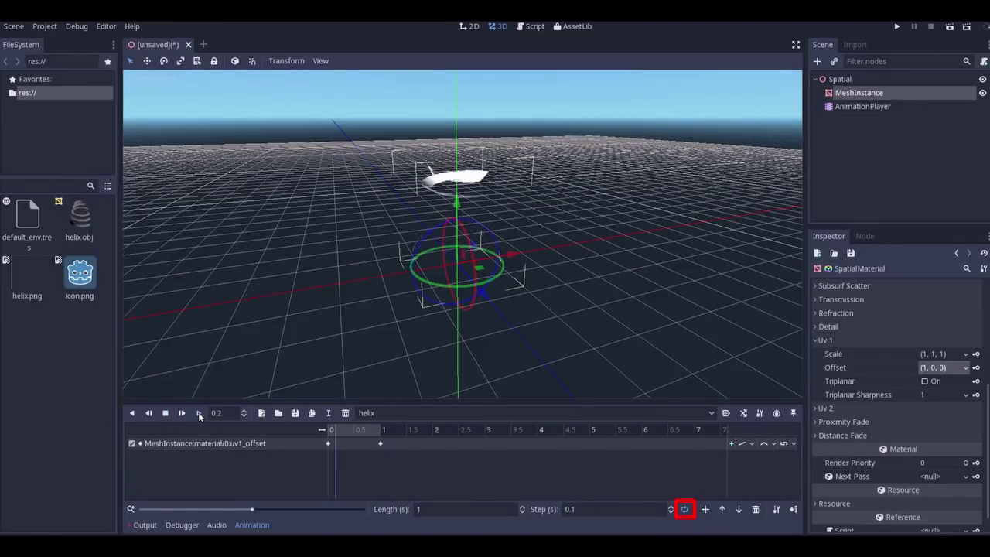
{"action": "scroll", "coordinate": [436, 323], "scroll_direction": "up", "scroll_amount": 3}
{"action": "mouse_move", "coordinate": [436, 320]}
{"action": "middle_mouse_down"}
{"action": "mouse_move", "coordinate": [431, 306]}
{"action": "mouse_move", "coordinate": [438, 333]}
{"action": "middle_mouse_up"}
{"action": "scroll", "coordinate": [435, 314], "scroll_direction": "up", "scroll_amount": 2}
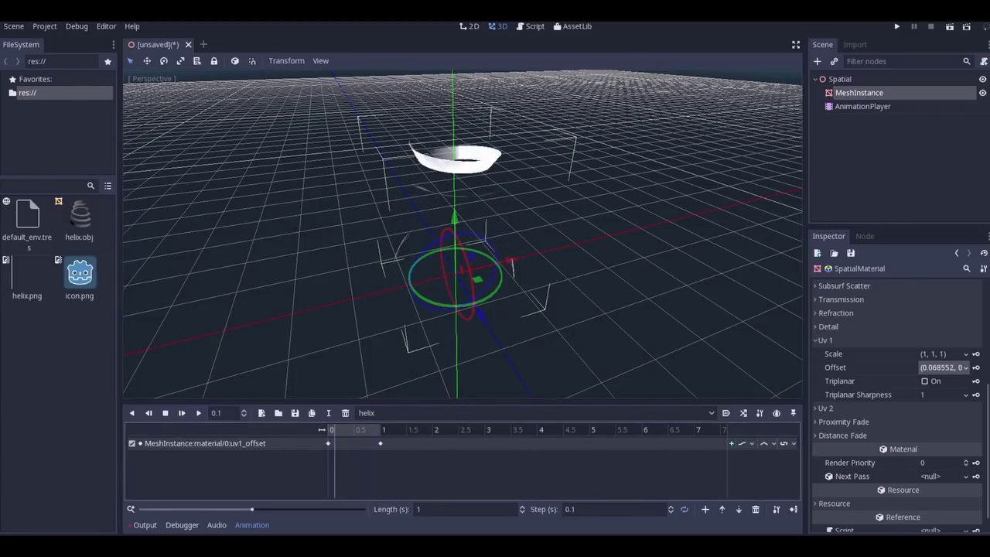
- Briefly bring up the effects project window, then return and lower the view
{"action": "mouse_move", "coordinate": [77, 545]}
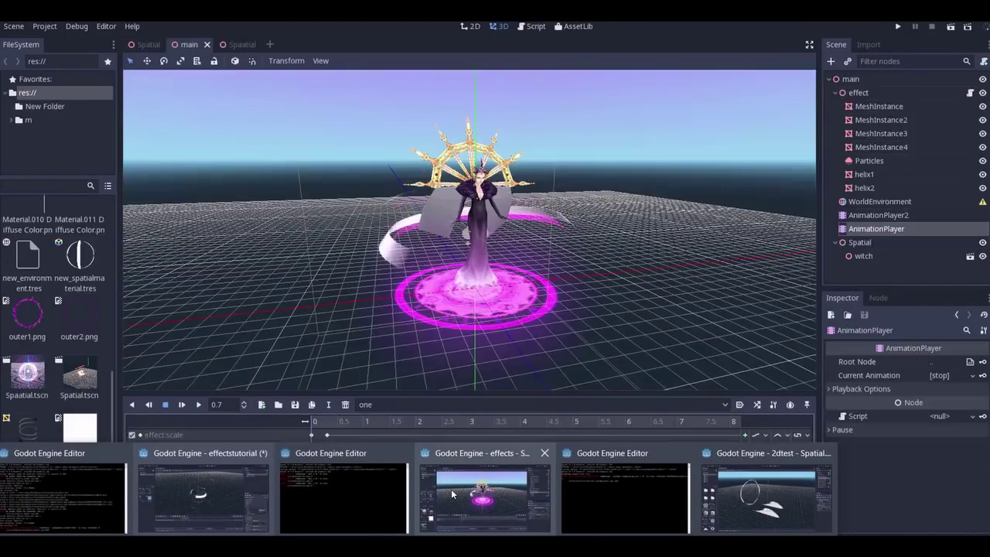
{"action": "left_click", "coordinate": [451, 489]}
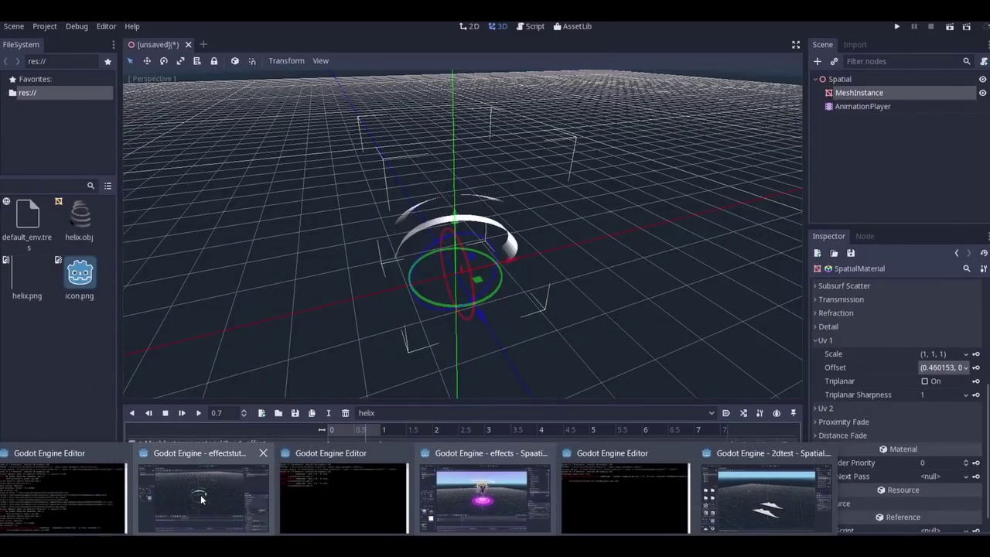
{"action": "left_click", "coordinate": [200, 500]}
{"action": "middle_click_drag", "start_coordinate": [469, 278], "coordinate": [442, 272]}
{"action": "scroll", "coordinate": [442, 273], "scroll_direction": "up", "scroll_amount": 2}
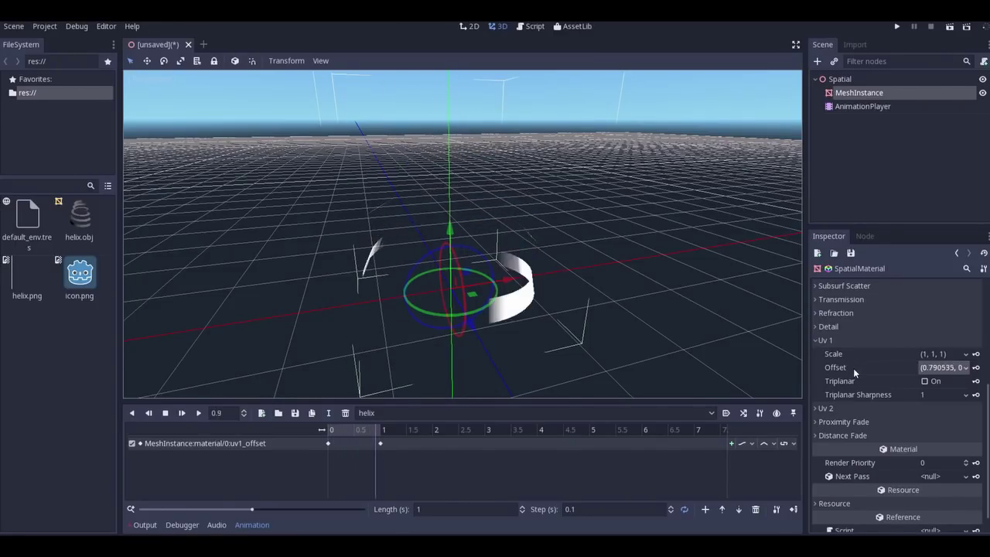
- Change the helix material's emission colour from white to magenta, going through pure red first
{"action": "scroll", "coordinate": [853, 368], "scroll_direction": "up", "scroll_amount": 5}
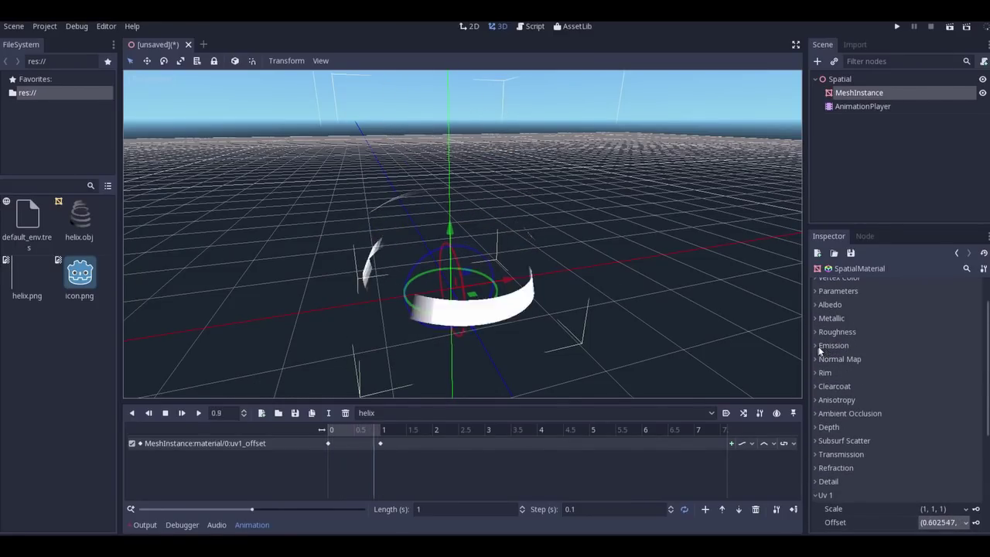
{"action": "left_click", "coordinate": [819, 345]}
{"action": "left_click", "coordinate": [933, 373]}
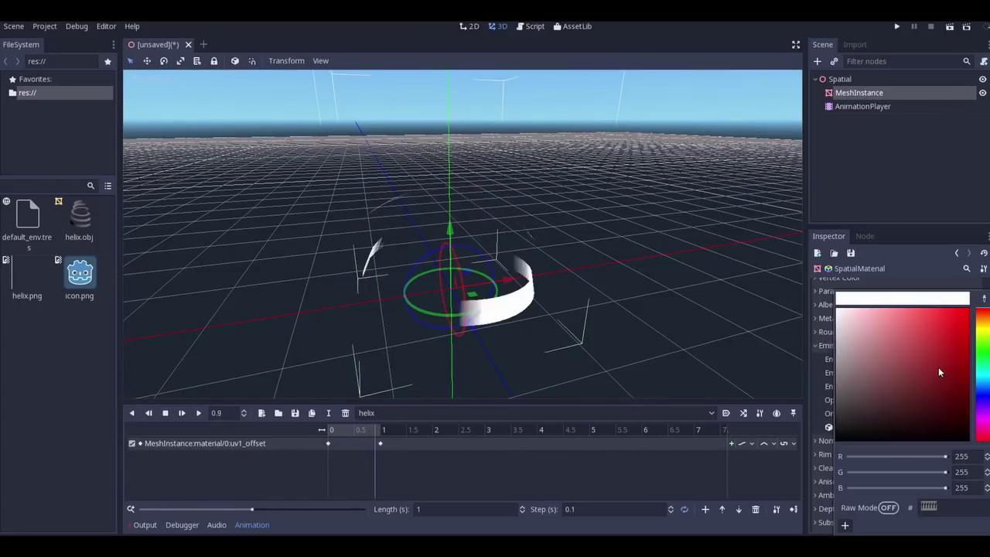
{"action": "left_click_drag", "start_coordinate": [939, 372], "coordinate": [984, 377]}
{"action": "left_click", "coordinate": [968, 308]}
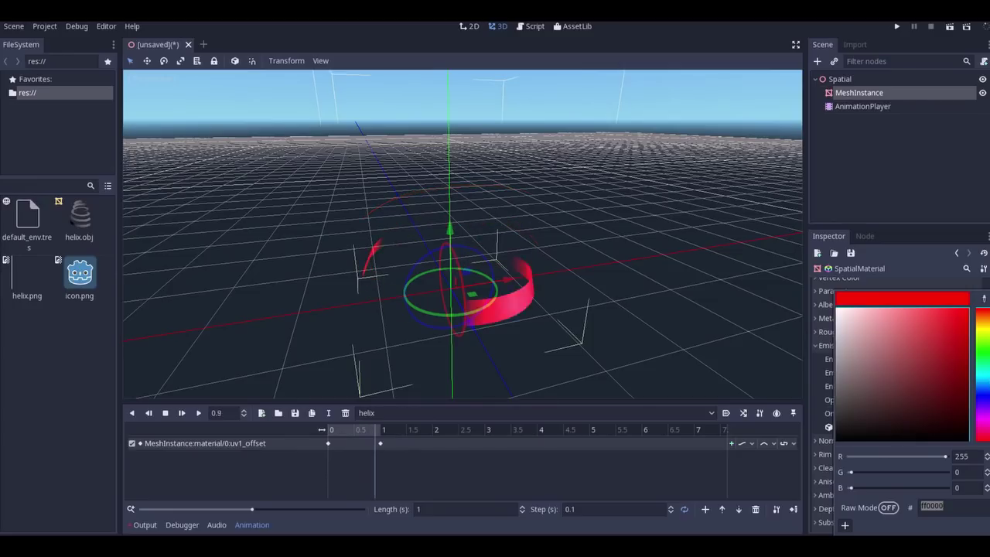
{"action": "left_click_drag", "start_coordinate": [987, 422], "coordinate": [986, 430]}
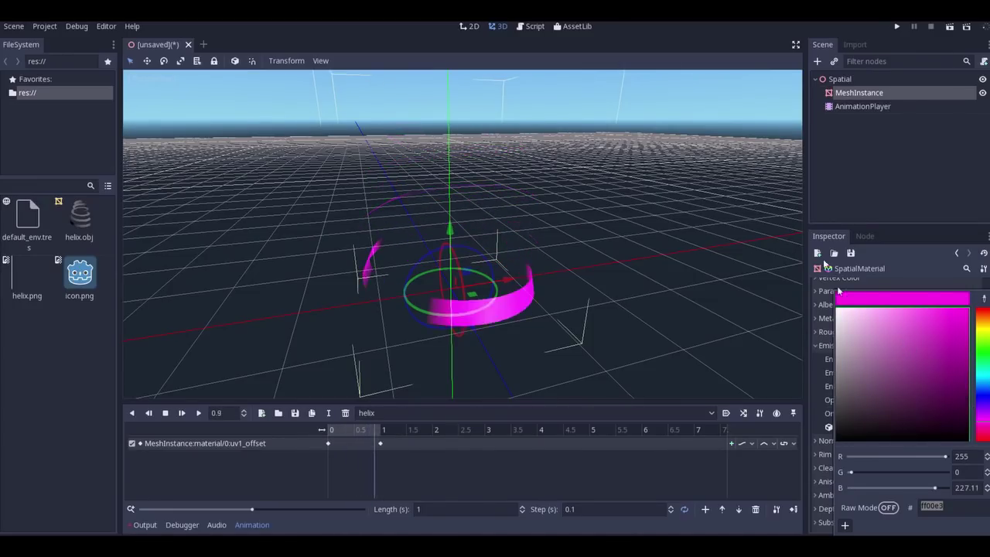
{"action": "left_click", "coordinate": [876, 215]}
{"action": "scroll", "coordinate": [433, 224], "scroll_direction": "down", "scroll_amount": 2}
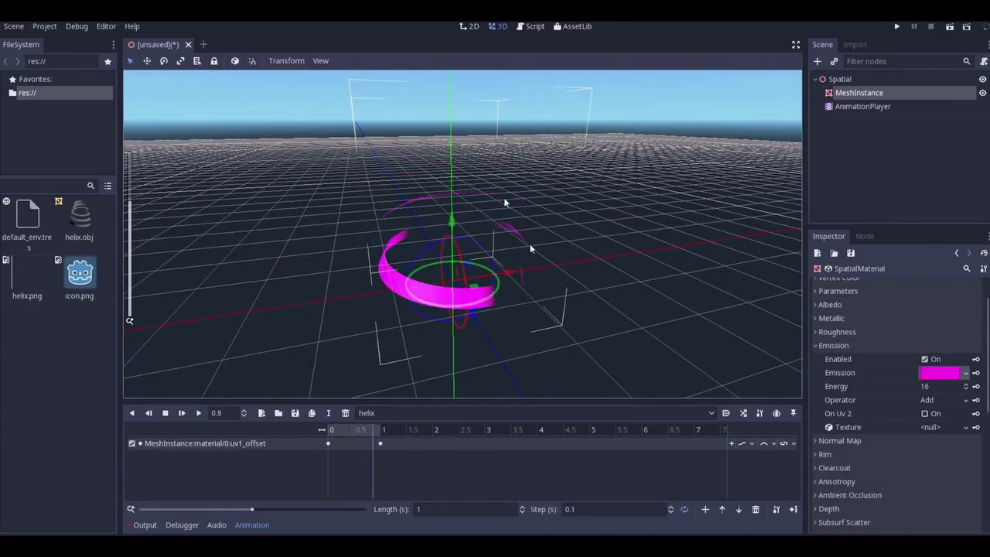
{"action": "middle_click_drag", "start_coordinate": [426, 217], "coordinate": [443, 220]}
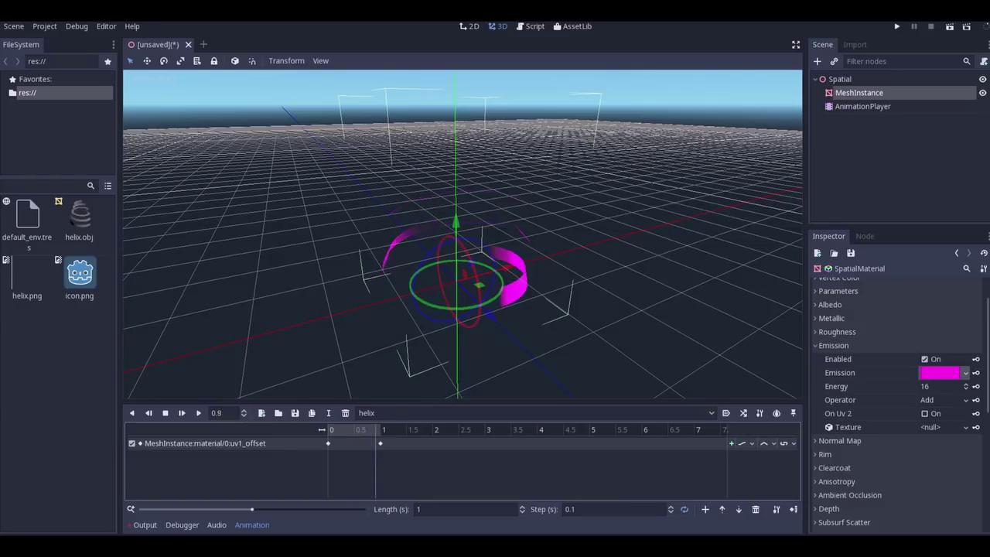
- In the effects project, play the Spatial ring scene's animation so the three rings become fiery streaks
{"action": "key", "text": "alt+Tab"}
{"action": "key", "text": "alt+Tab"}
{"action": "key", "text": "alt+Tab"}
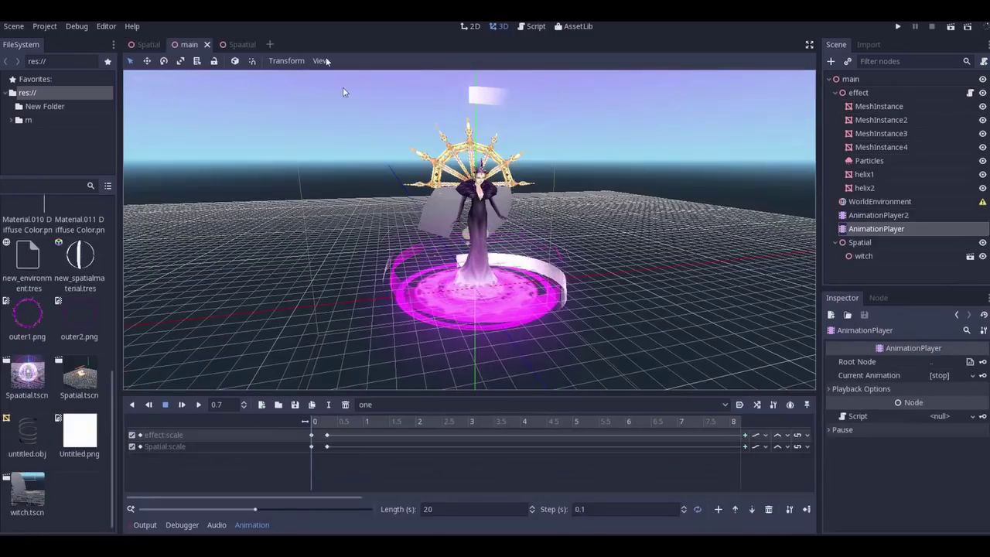
{"action": "left_click", "coordinate": [239, 44]}
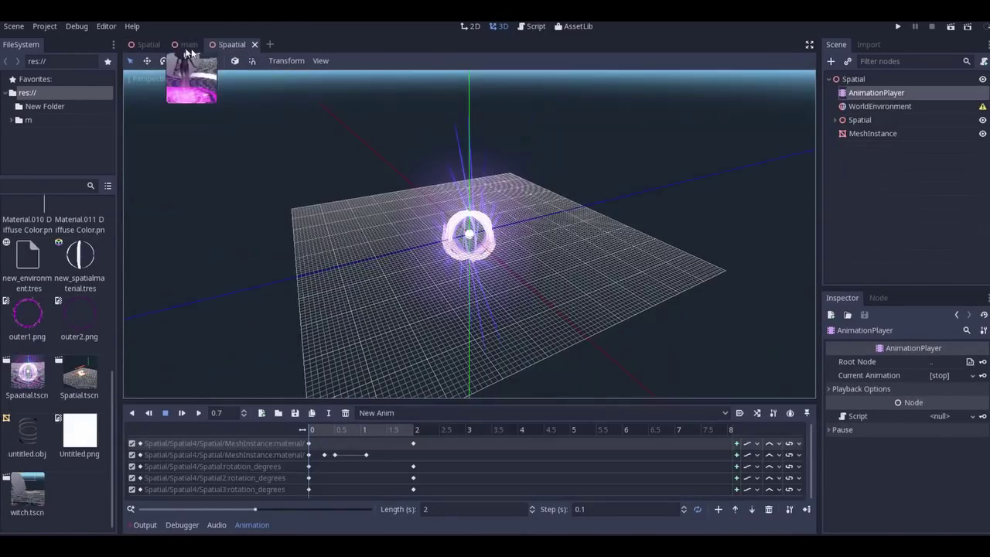
{"action": "left_click", "coordinate": [144, 44]}
{"action": "scroll", "coordinate": [420, 152], "scroll_direction": "down", "scroll_amount": 2}
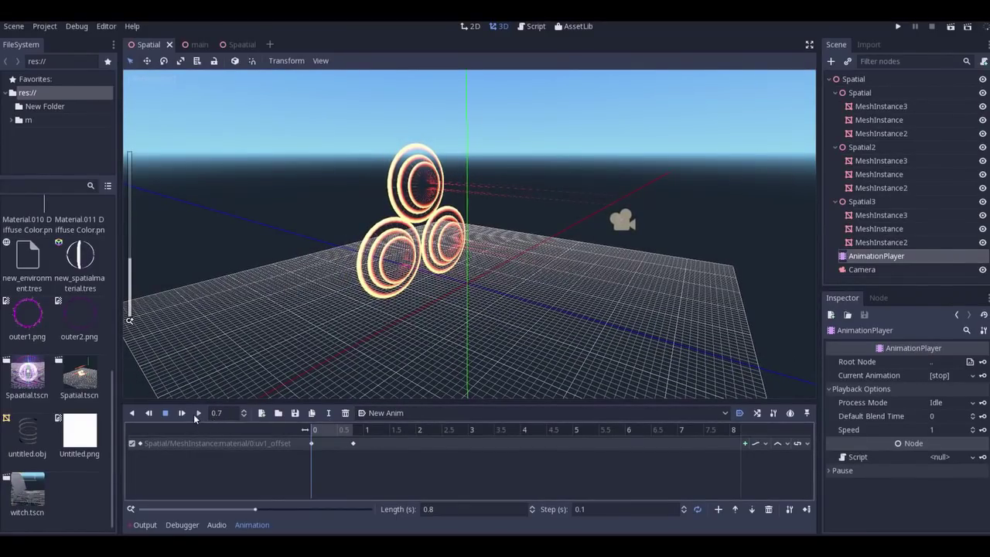
{"action": "left_click", "coordinate": [197, 414]}
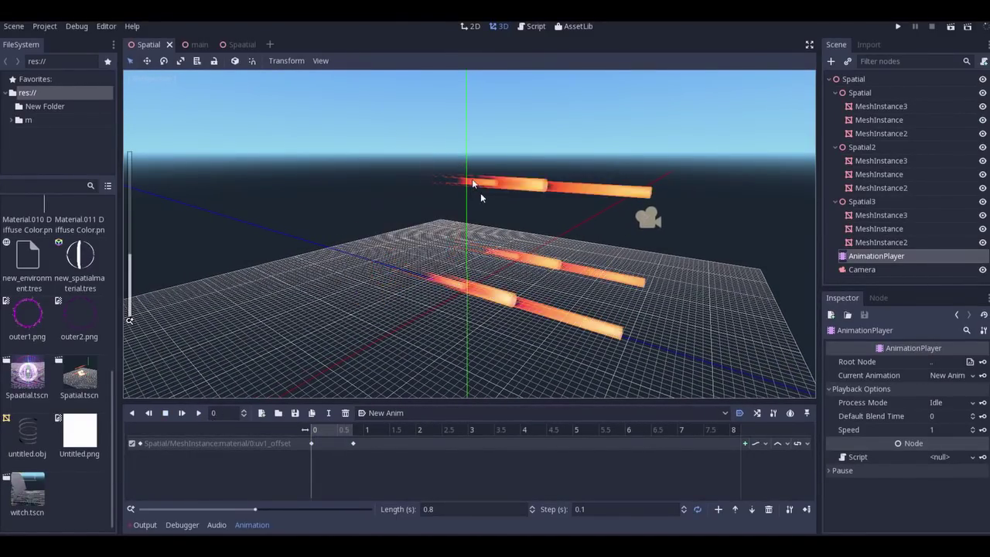
{"action": "scroll", "coordinate": [464, 195], "scroll_direction": "up", "scroll_amount": 1}
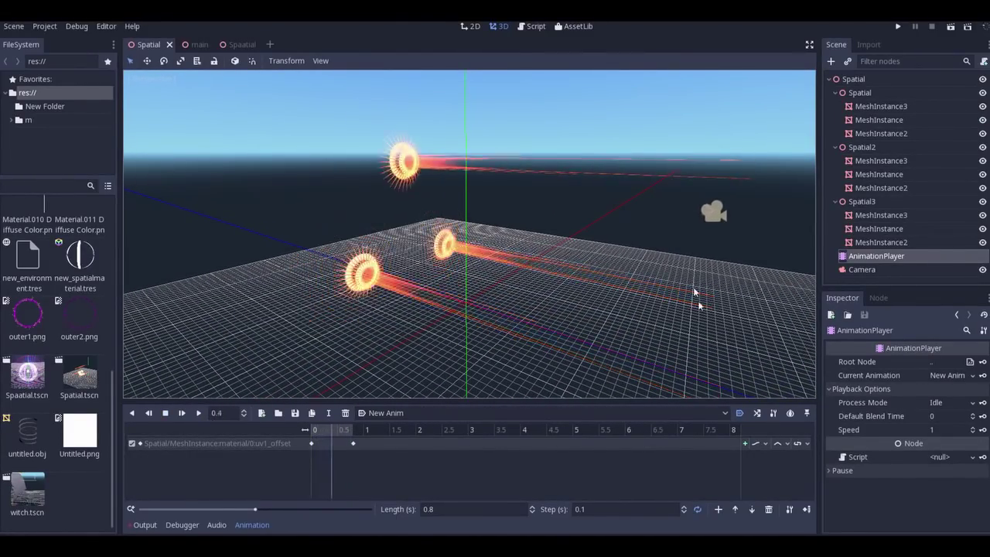
{"action": "scroll", "coordinate": [556, 297], "scroll_direction": "down", "scroll_amount": 1}
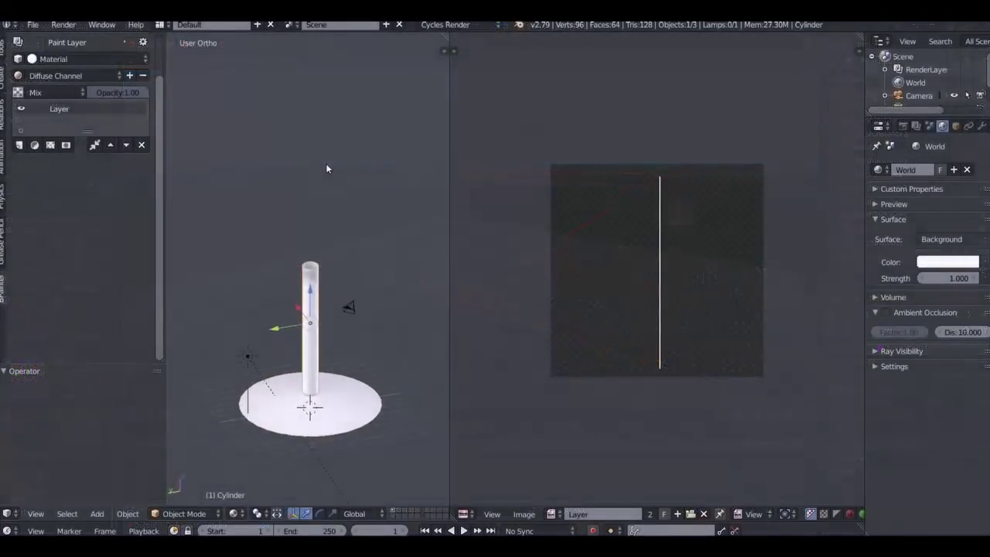
- Zoom in, show the cylinder's Material tab settings, and orbit around the cylinder and disc
{"action": "scroll", "coordinate": [335, 224], "scroll_direction": "up", "scroll_amount": 4}
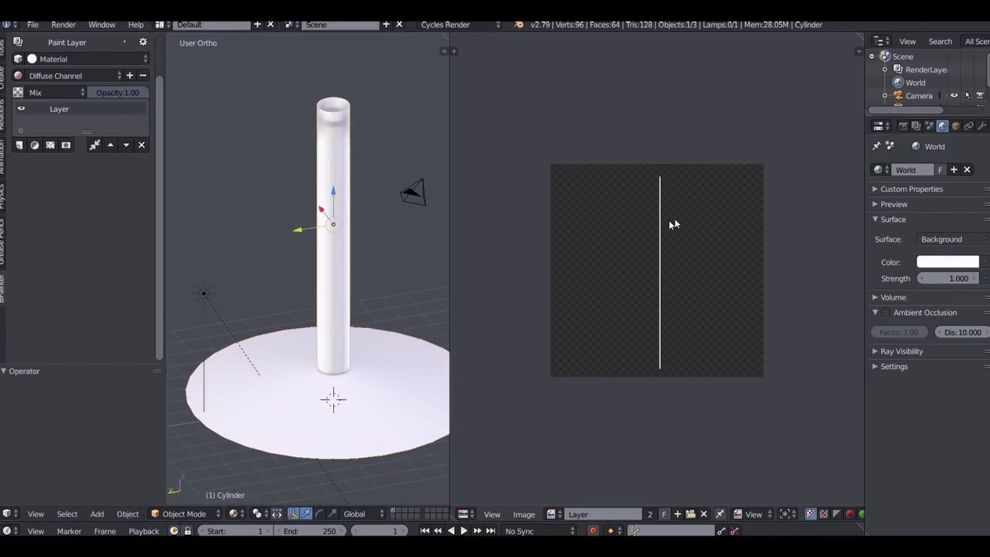
{"action": "scroll", "coordinate": [669, 227], "scroll_direction": "up", "scroll_amount": 3}
{"action": "scroll", "coordinate": [272, 106], "scroll_direction": "up", "scroll_amount": 4}
{"action": "scroll", "coordinate": [270, 144], "scroll_direction": "down", "scroll_amount": 2}
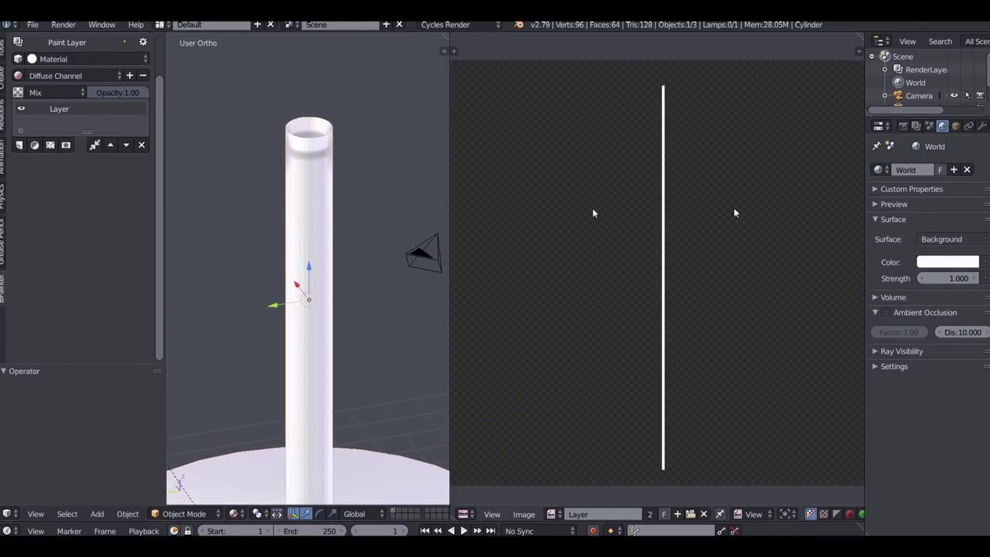
{"action": "left_click", "coordinate": [969, 128]}
{"action": "scroll", "coordinate": [363, 340], "scroll_direction": "down", "scroll_amount": 3}
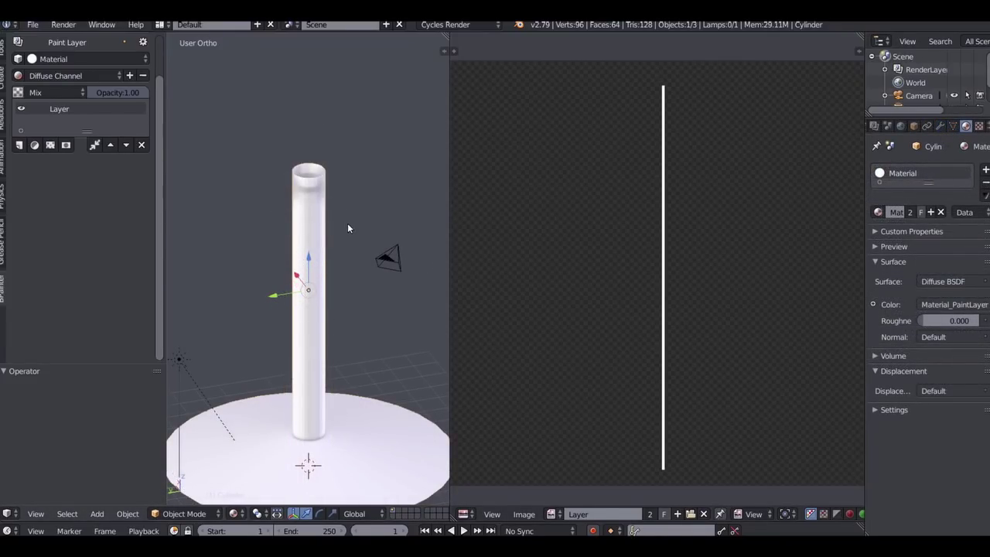
{"action": "middle_click_drag", "start_coordinate": [347, 223], "coordinate": [205, 352]}
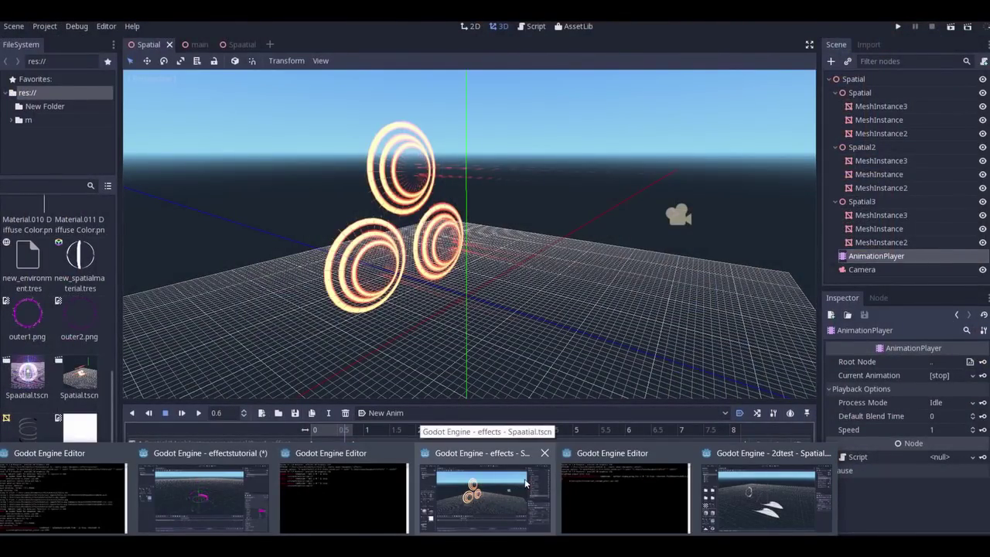
- Play the effects project's Spaatial sphere scene animation so the glowing particle burst fires
{"action": "left_click", "coordinate": [526, 483]}
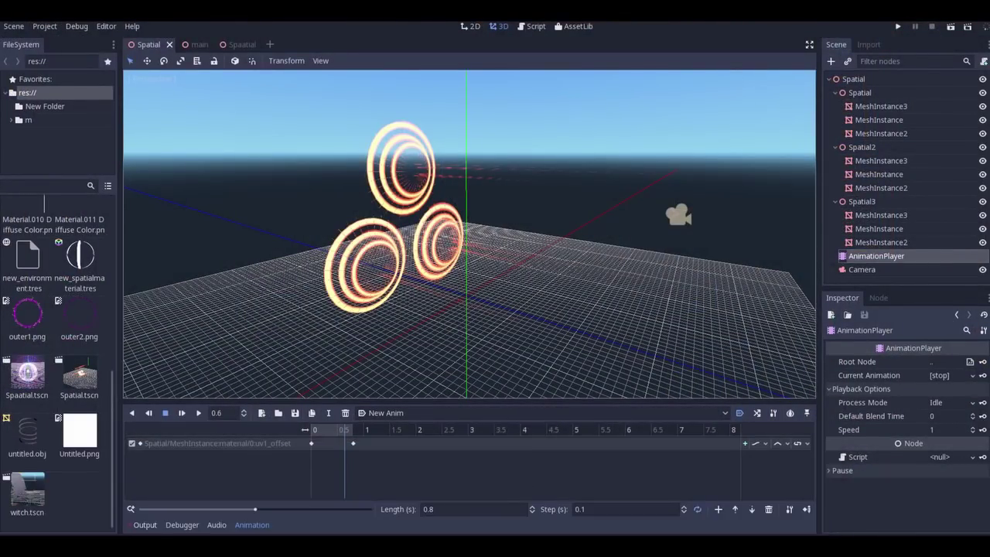
{"action": "left_click", "coordinate": [200, 45]}
{"action": "left_click", "coordinate": [238, 44]}
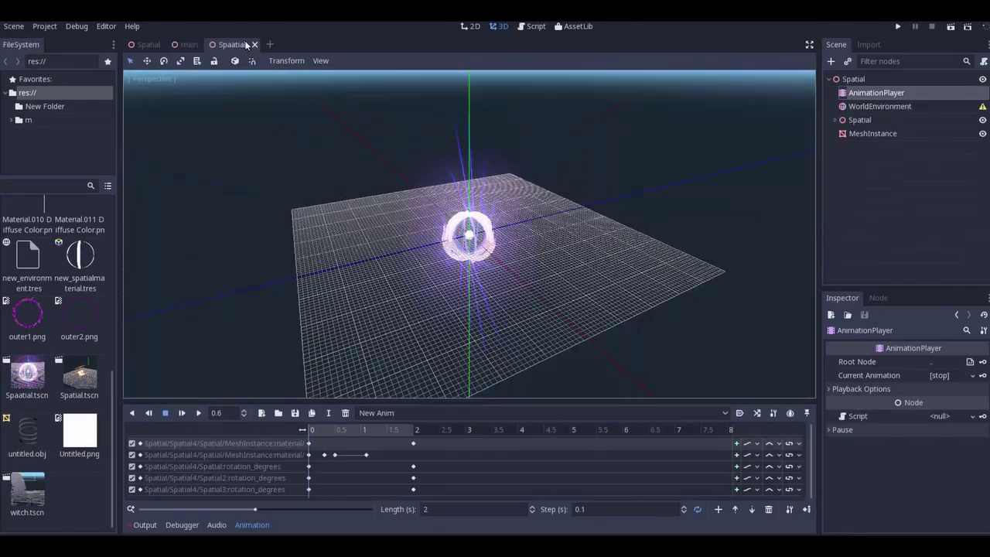
{"action": "scroll", "coordinate": [523, 167], "scroll_direction": "up", "scroll_amount": 3}
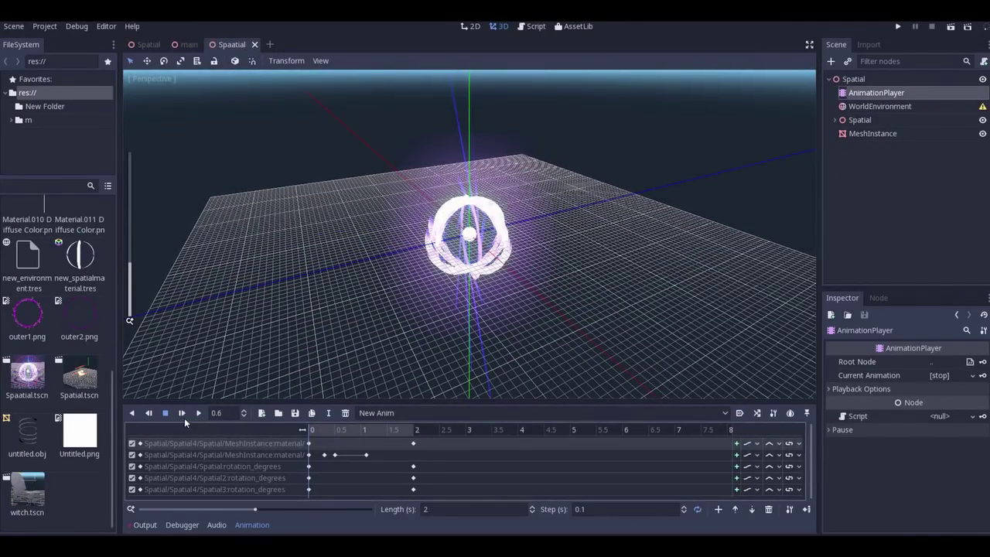
{"action": "left_click", "coordinate": [182, 413]}
{"action": "mouse_move", "coordinate": [536, 284]}
{"action": "middle_mouse_down"}
{"action": "mouse_move", "coordinate": [561, 279]}
{"action": "mouse_move", "coordinate": [550, 312]}
{"action": "mouse_move", "coordinate": [555, 283]}
{"action": "mouse_move", "coordinate": [533, 286]}
{"action": "middle_mouse_up"}
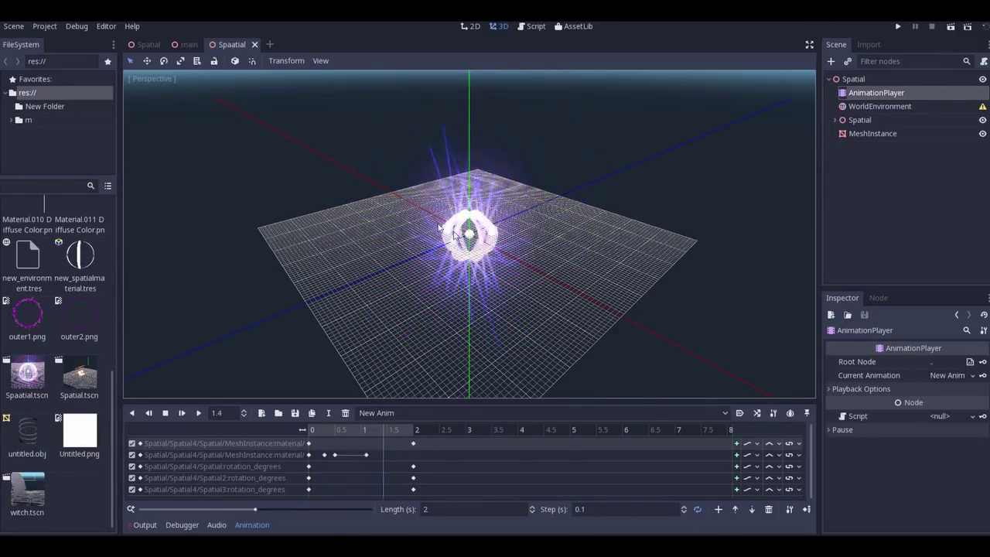